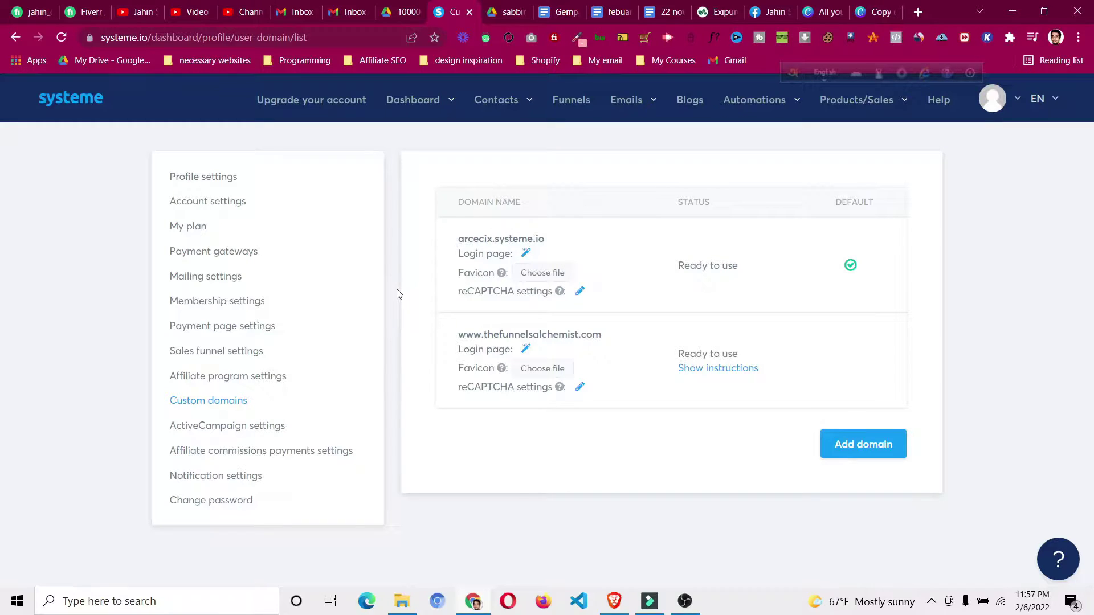
- Switch to the YouTube tab showing the channel's videos
click(139, 11)
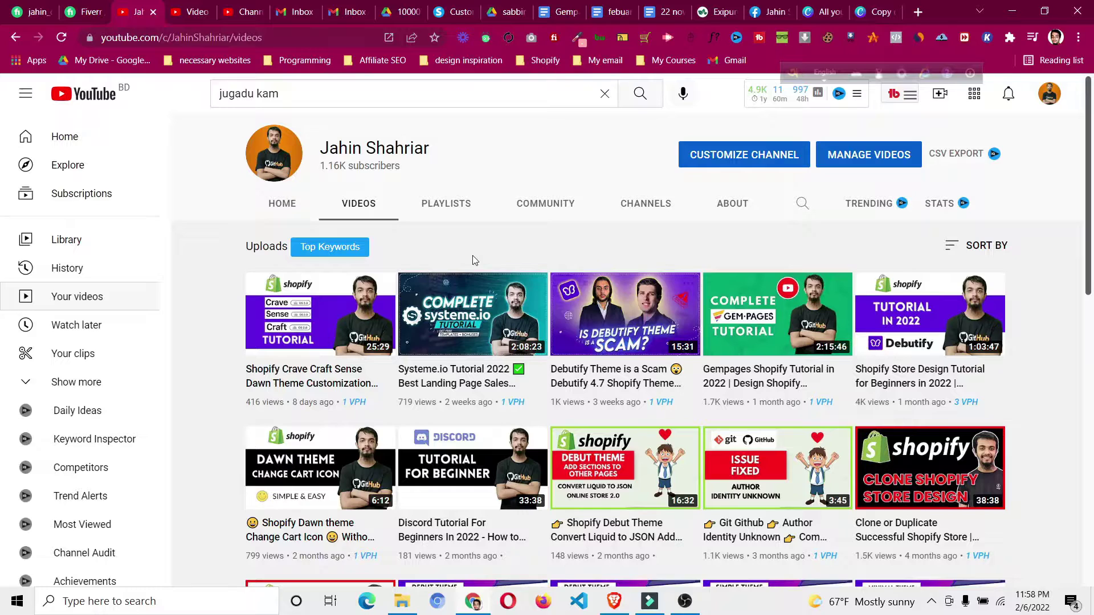
- Leave the YouTube channel page for a fresh Google start tab
click(459, 11)
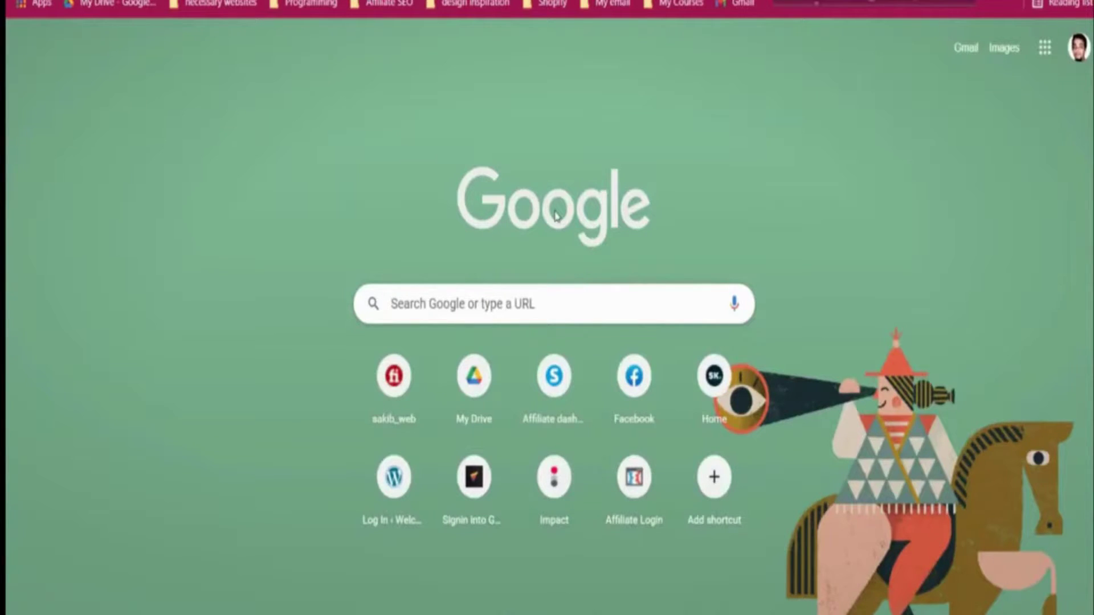
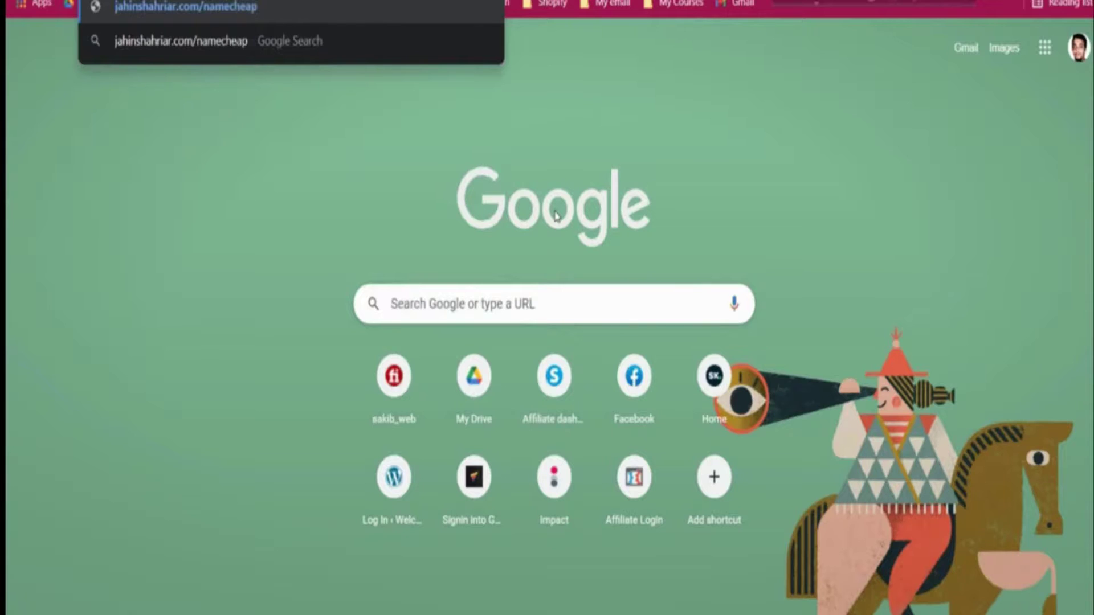
- Load the Namecheap home page through the referral link
key(Return)
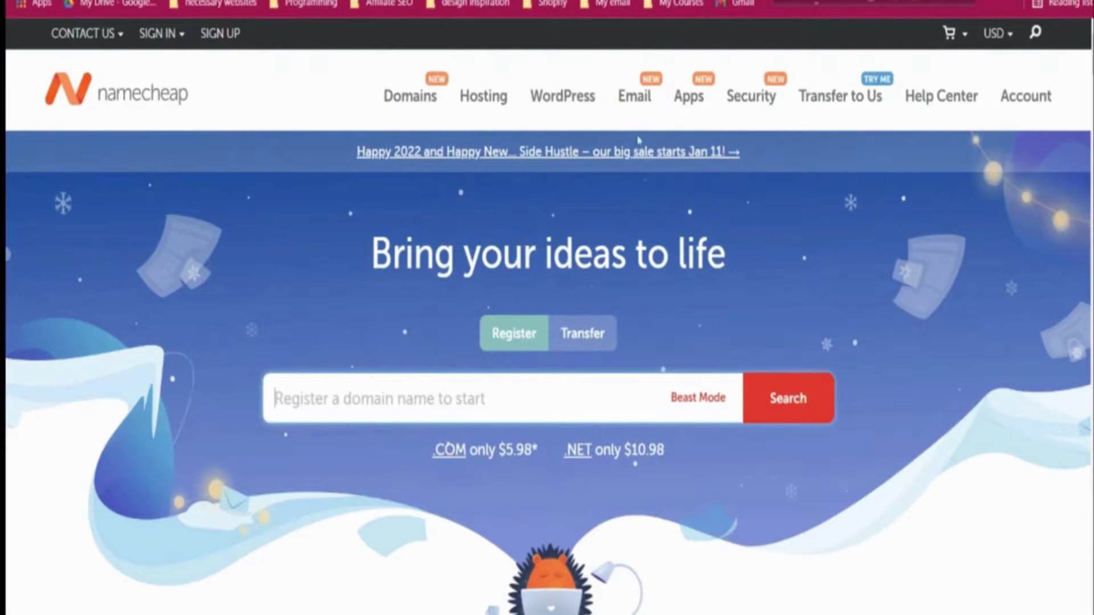
- Open Namecheap's business Email plans and browse the offerings
click(637, 99)
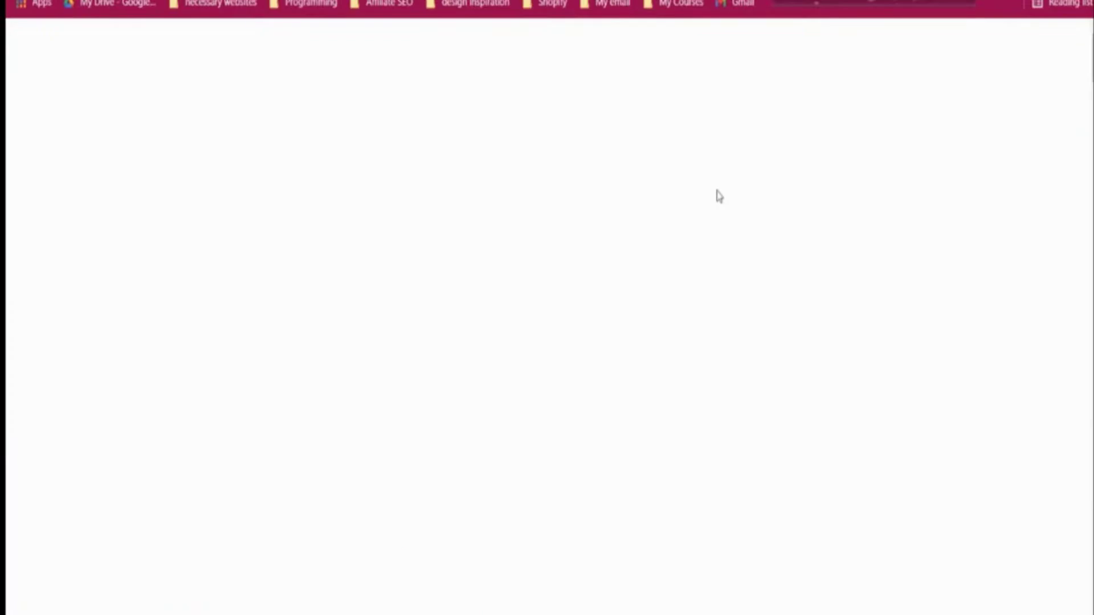
scroll(716, 195, down, 6)
scroll(403, 210, up, 2)
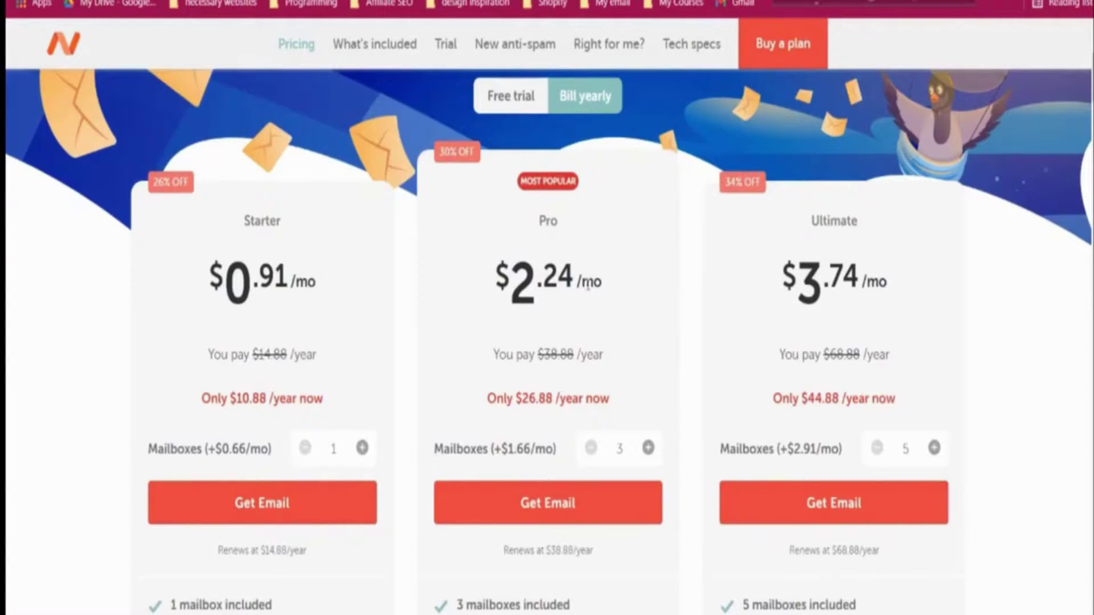
scroll(324, 307, down, 3)
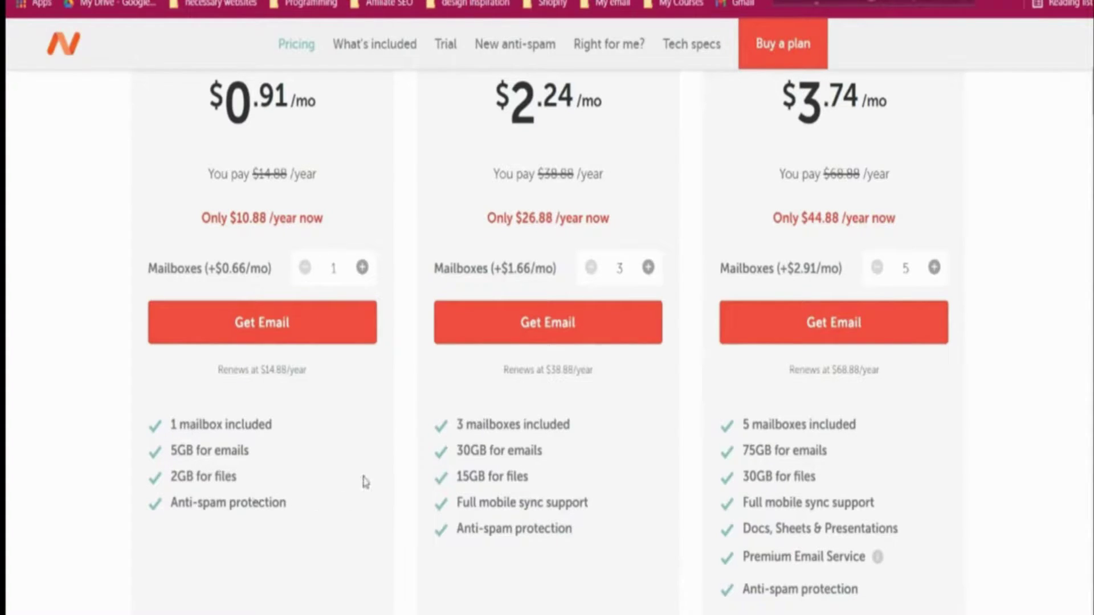
scroll(365, 482, up, 5)
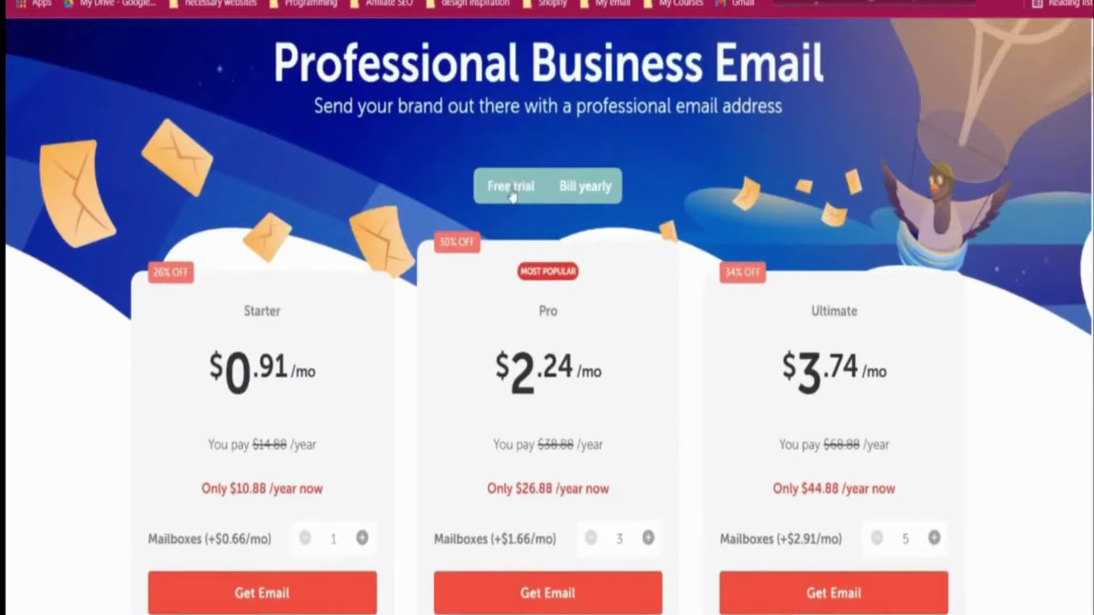
scroll(435, 327, down, 2)
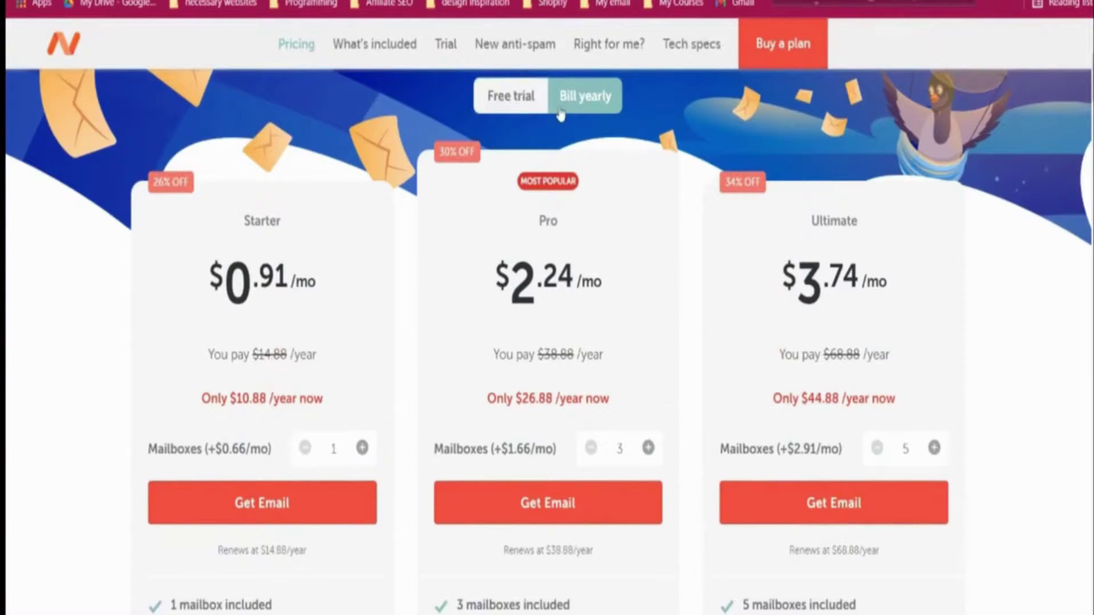
- Show free-trial pricing and compare the Starter renewal price with the Pro features
click(521, 113)
scroll(306, 331, down, 2)
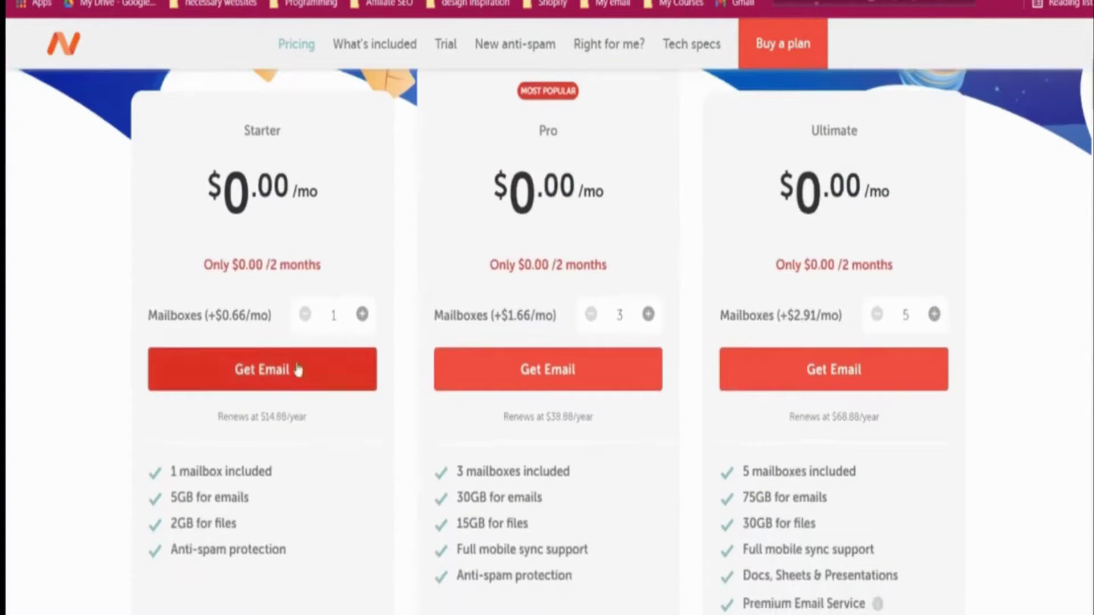
scroll(279, 385, up, 3)
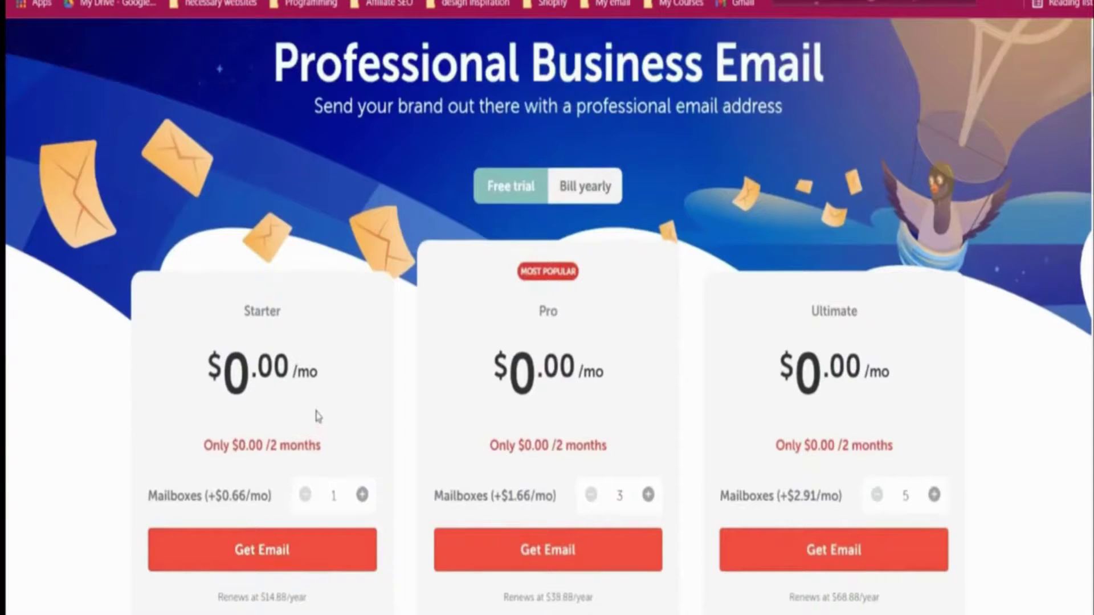
scroll(317, 424, down, 2)
scroll(317, 414, down, 3)
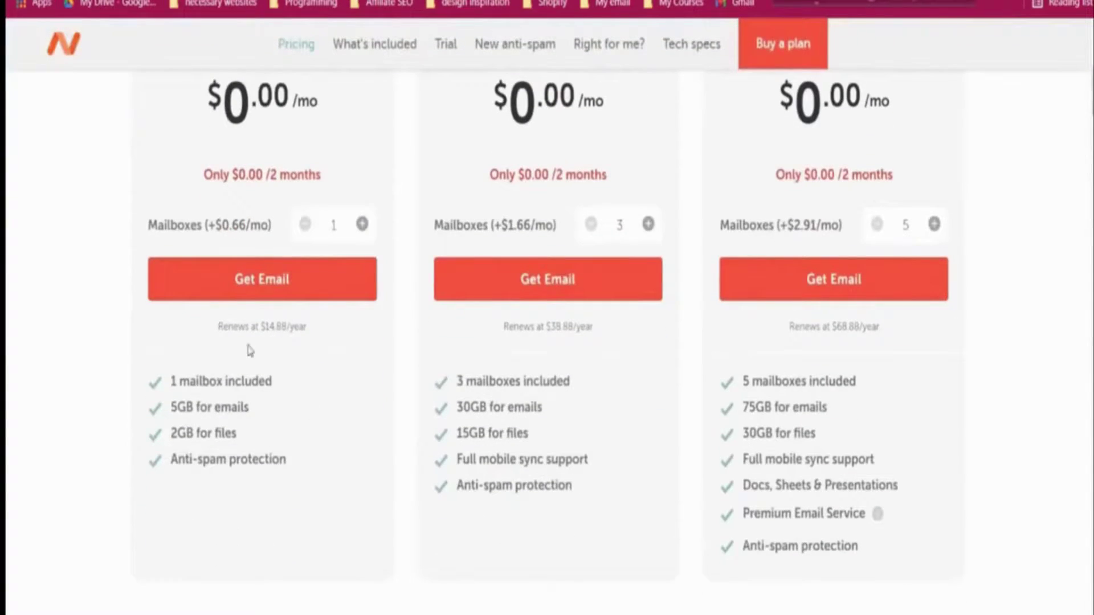
drag(220, 326, 311, 337)
click(413, 337)
scroll(412, 330, up, 2)
scroll(413, 326, up, 2)
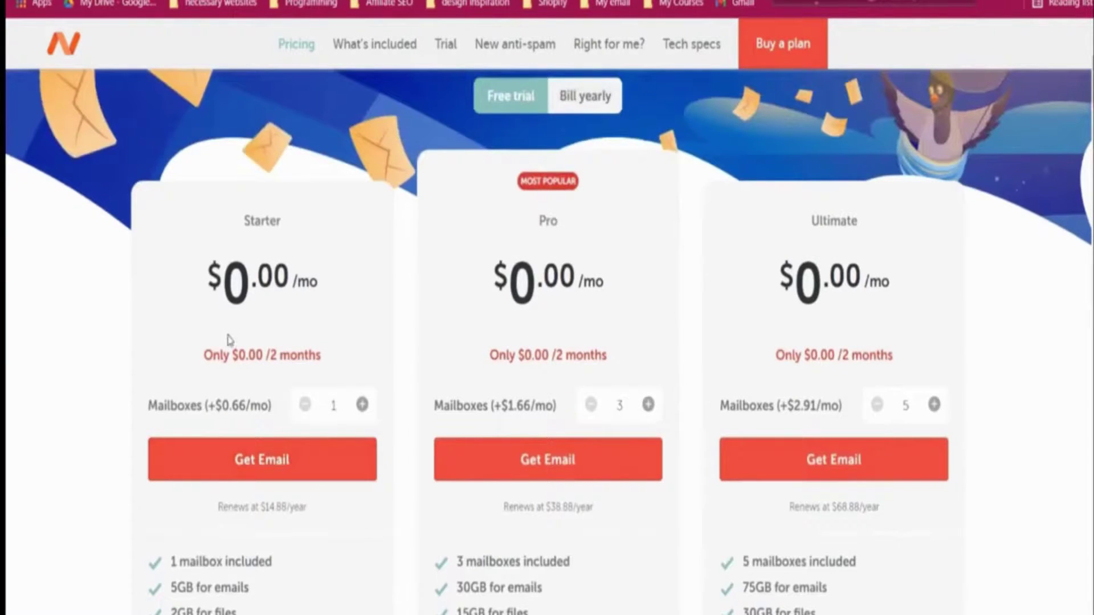
scroll(262, 456, down, 2)
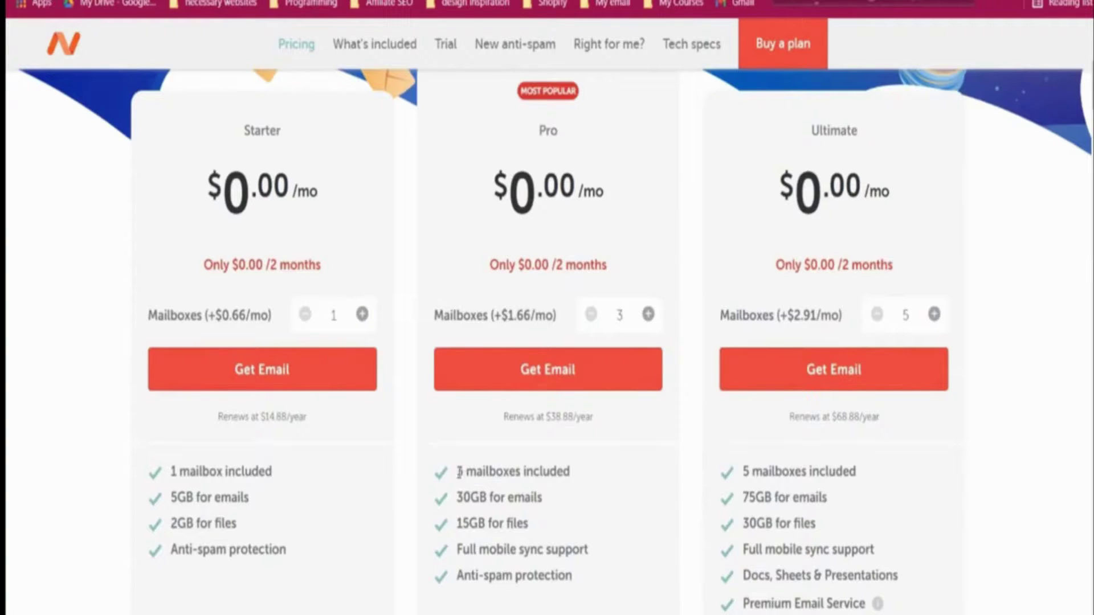
drag(454, 471, 570, 573)
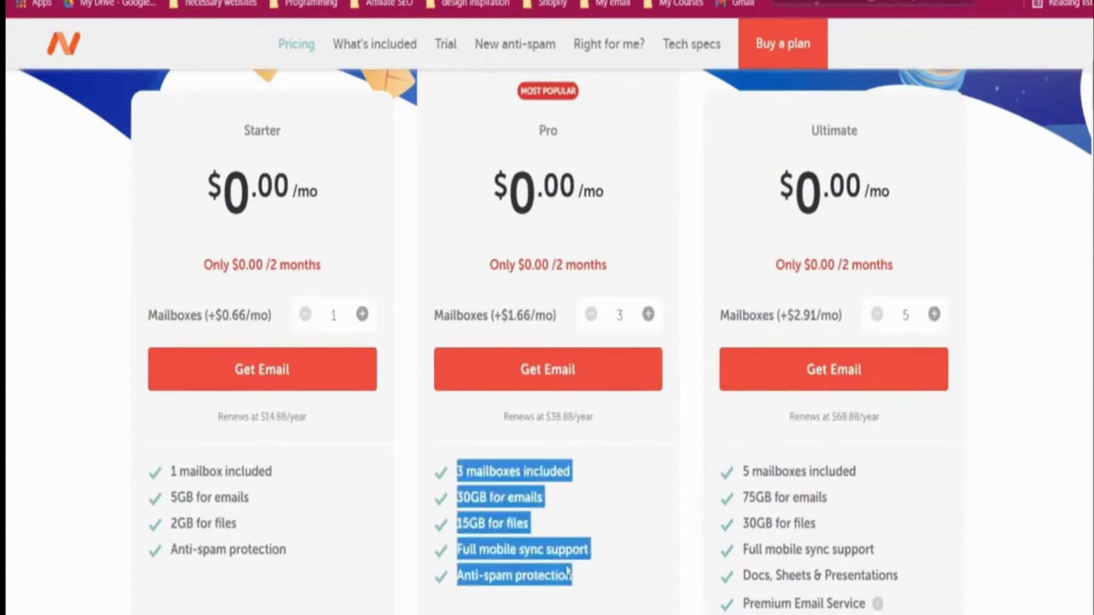
click(376, 477)
scroll(376, 410, up, 8)
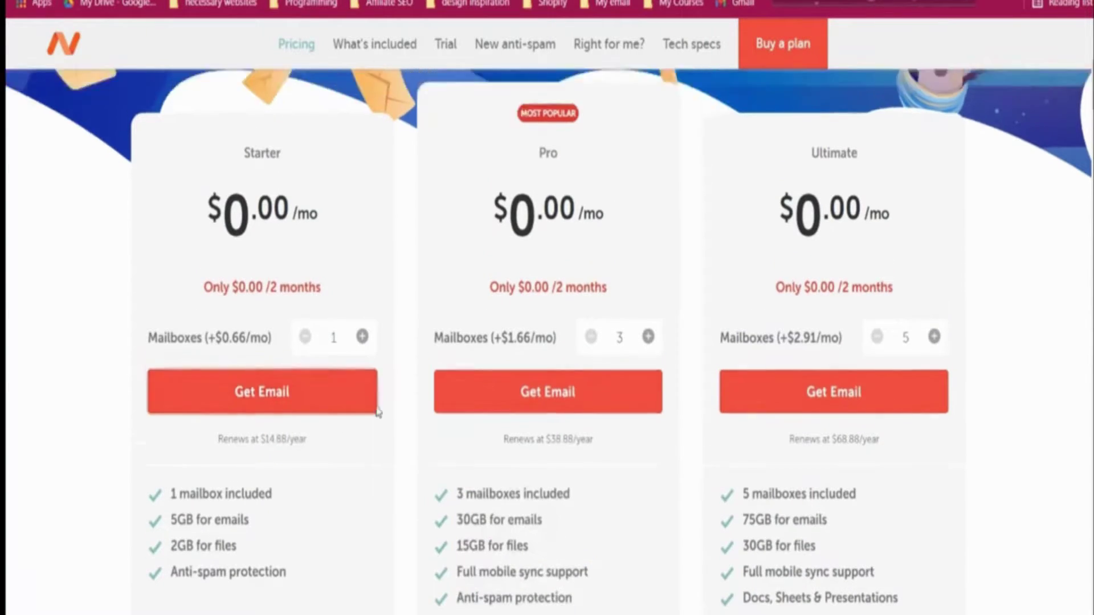
scroll(379, 408, down, 6)
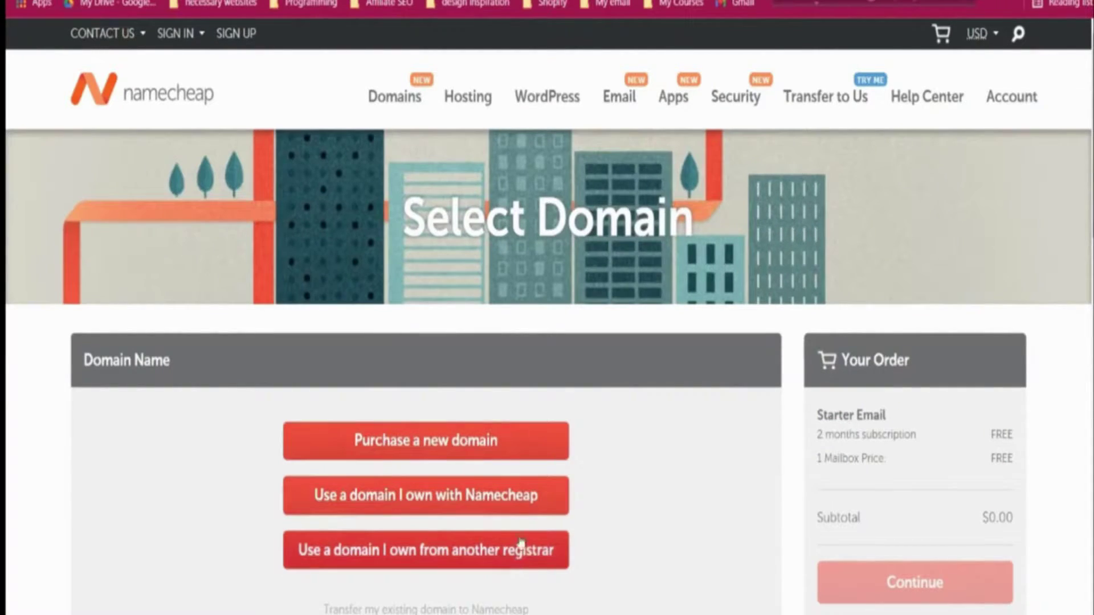
- Choose to purchase a new domain and enter thefunnelsalchemist.com
scroll(589, 547, down, 3)
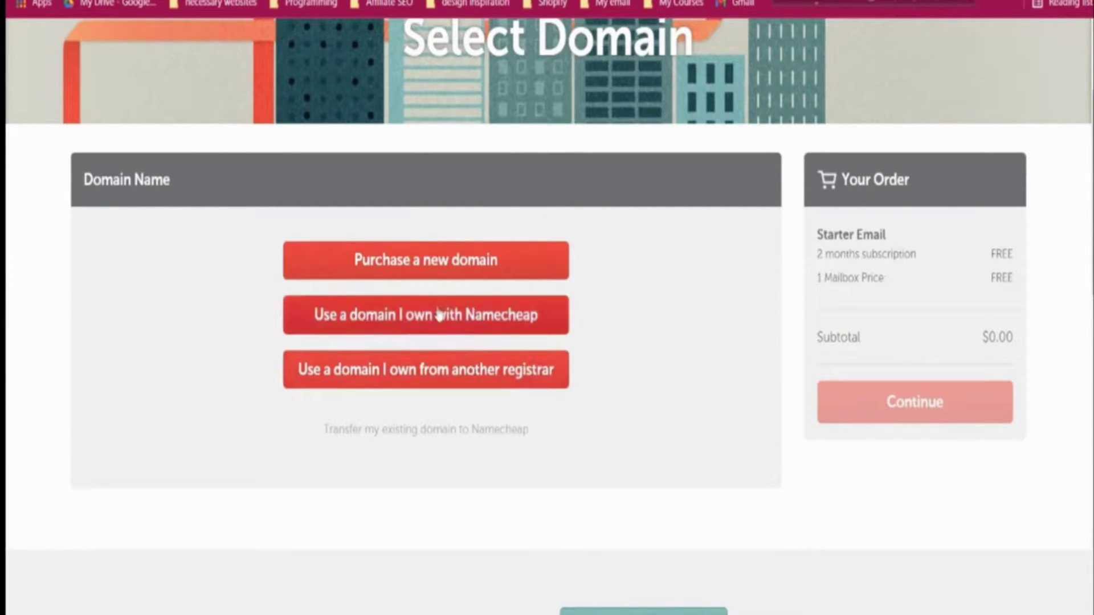
click(450, 262)
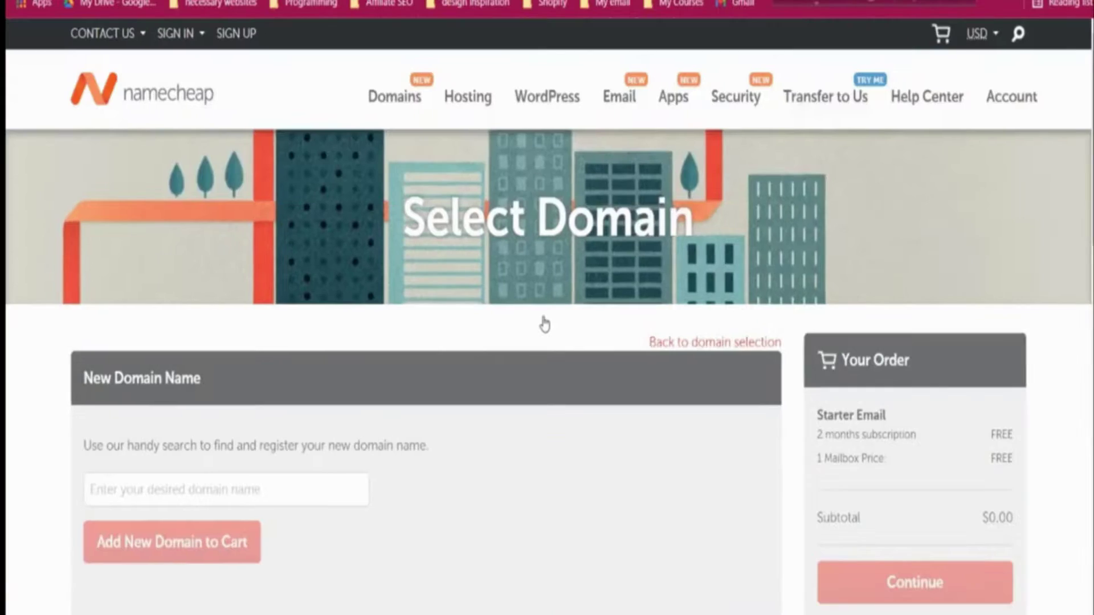
scroll(383, 277, down, 3)
click(282, 301)
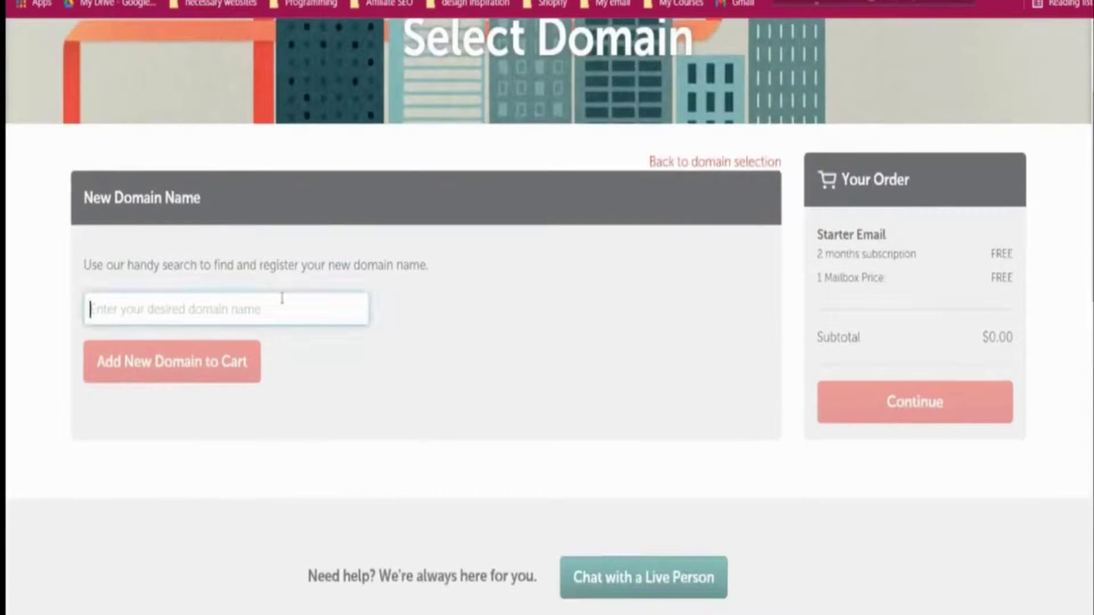
text(thefu)
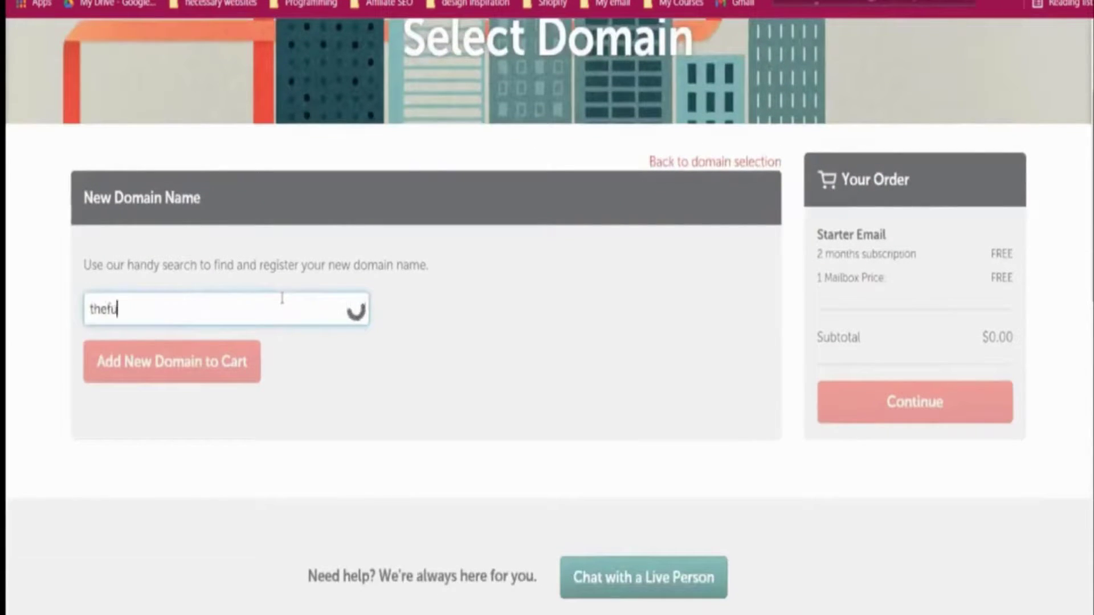
text(nnelsalchem)
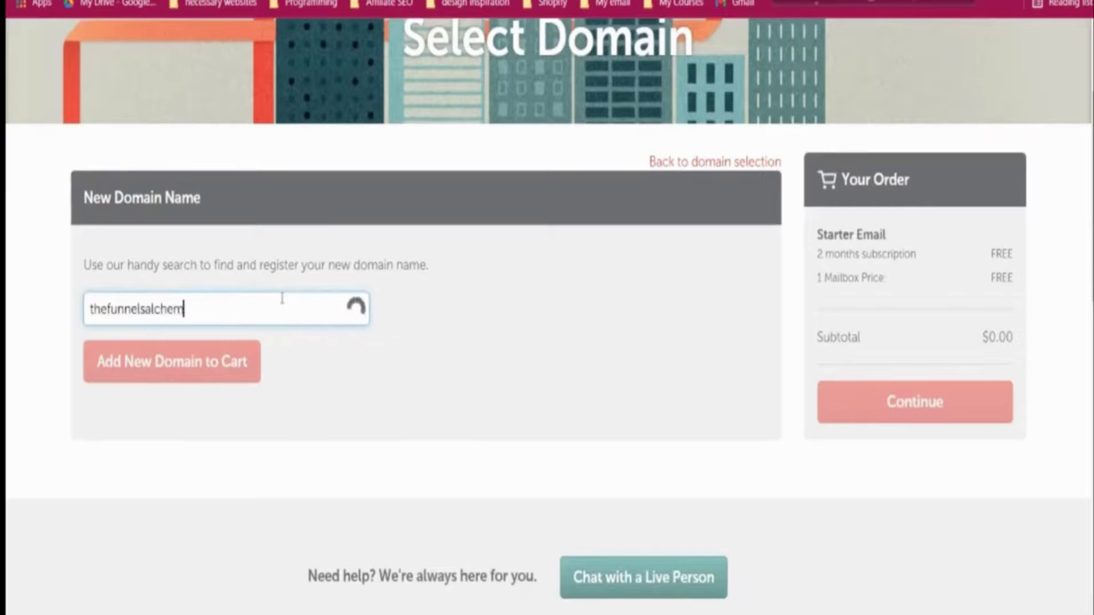
text(ist.com)
click(416, 399)
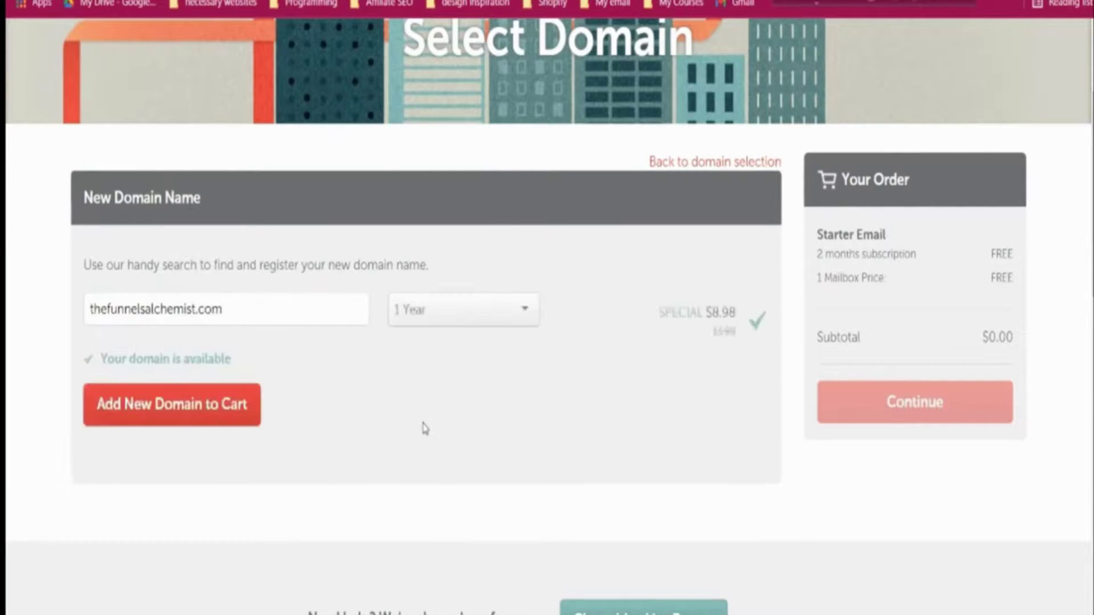
- Compare registration lengths and settle on a 1-year term
click(424, 324)
click(422, 323)
click(460, 309)
click(419, 377)
click(443, 320)
click(439, 344)
- Add thefunnelsalchemist.com to the cart and continue to mailbox options
click(211, 411)
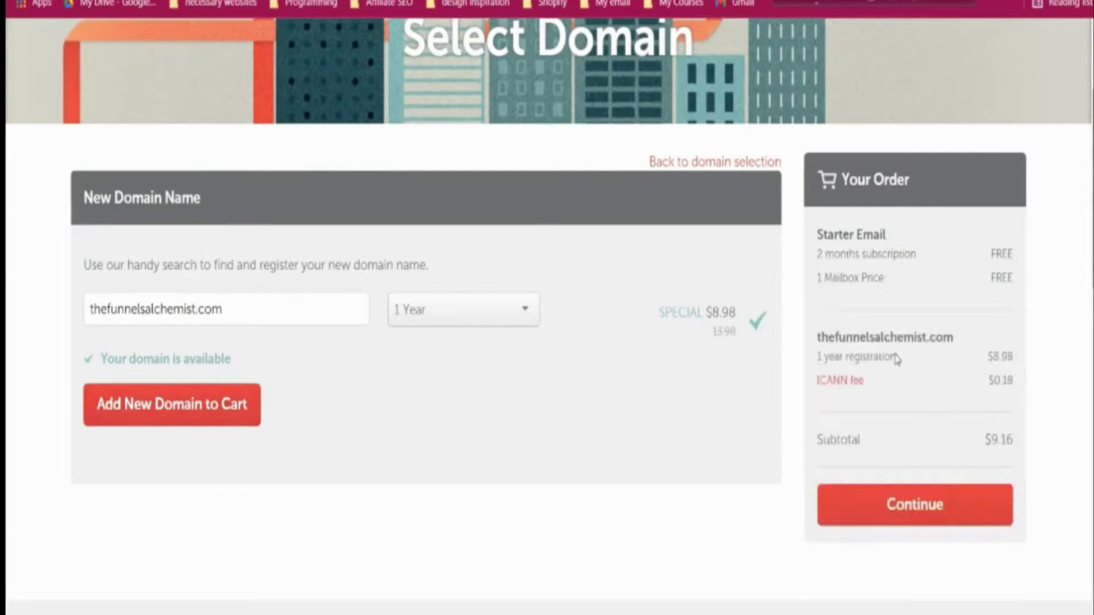
click(921, 513)
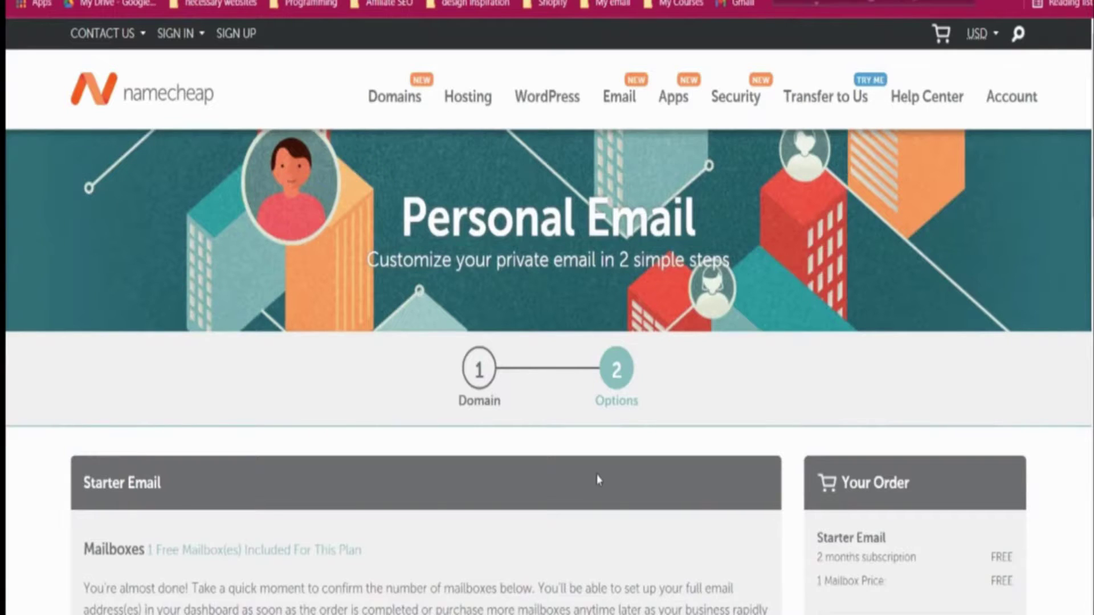
scroll(598, 480, down, 3)
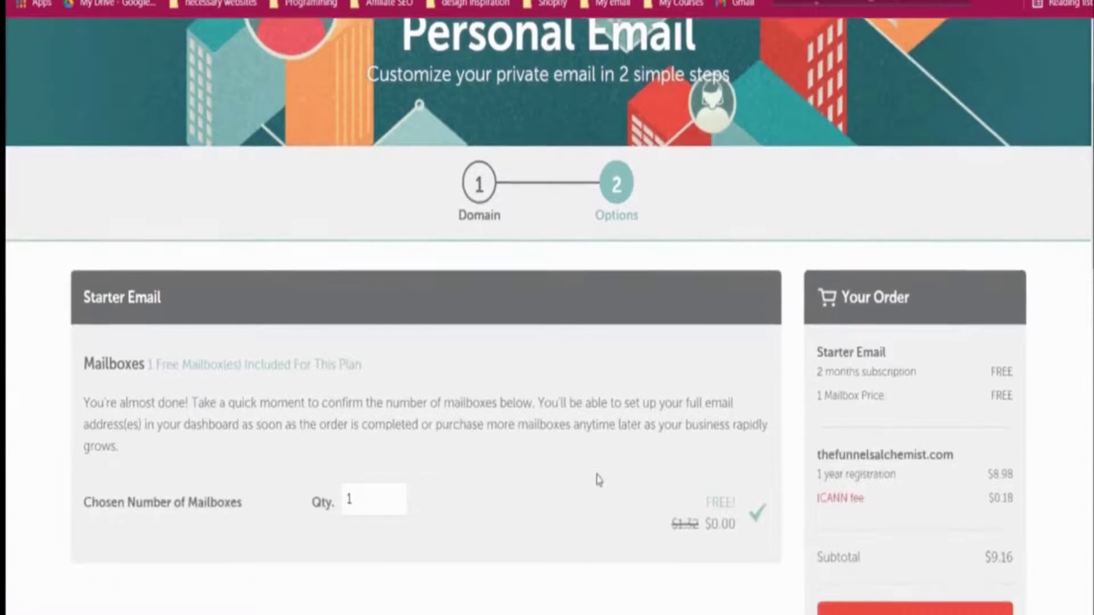
scroll(597, 479, down, 2)
scroll(656, 499, down, 3)
scroll(876, 414, down, 2)
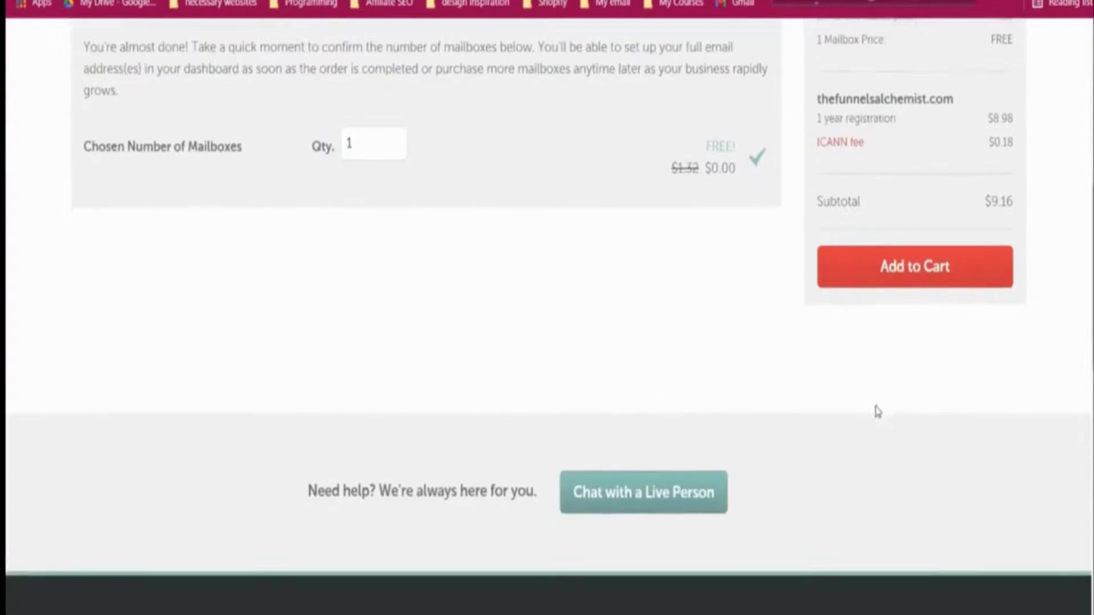
scroll(878, 399, up, 3)
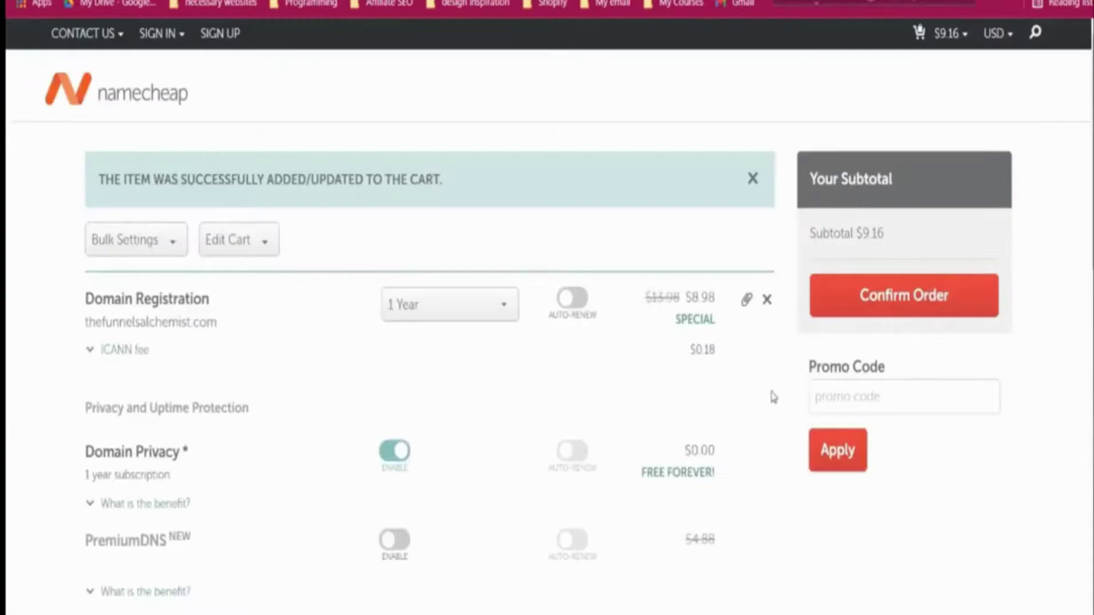
- Review the cart with the domain and free Starter Email trial, then confirm the order
scroll(772, 397, down, 3)
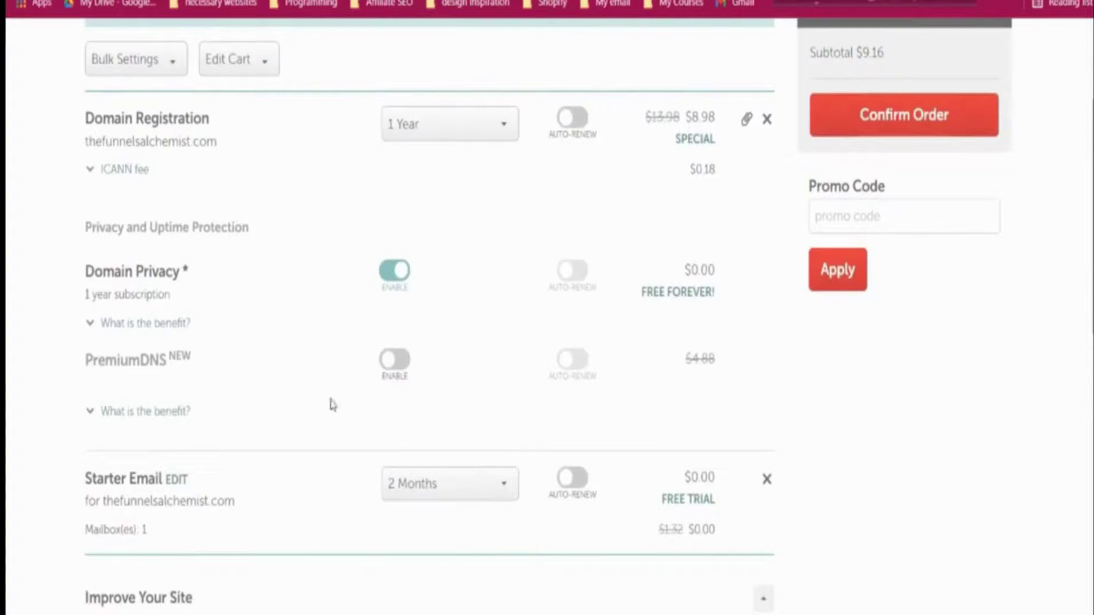
scroll(237, 471, down, 2)
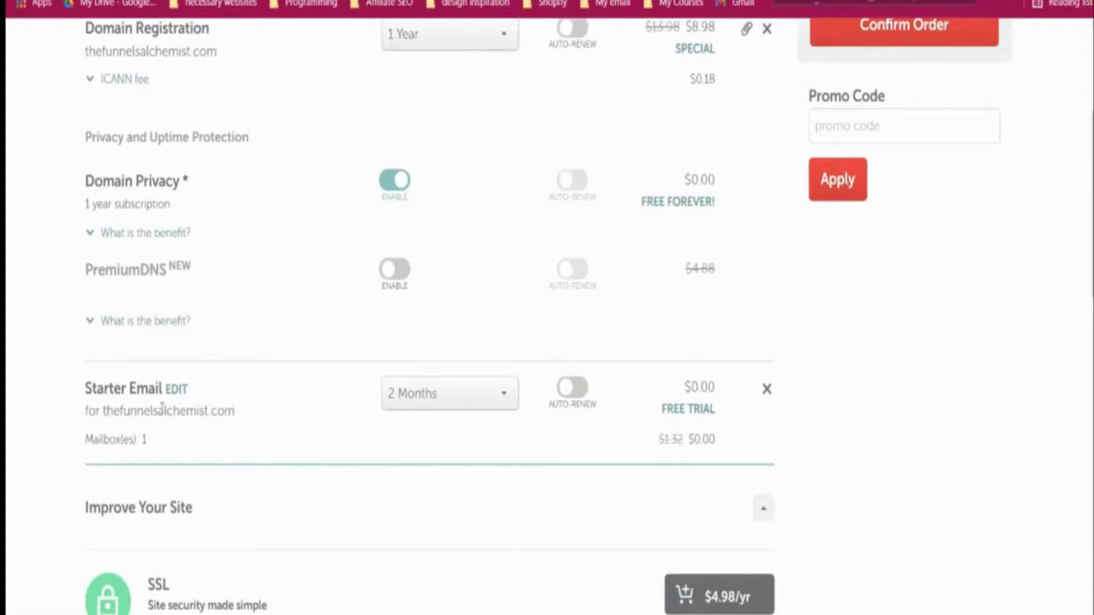
scroll(161, 407, down, 3)
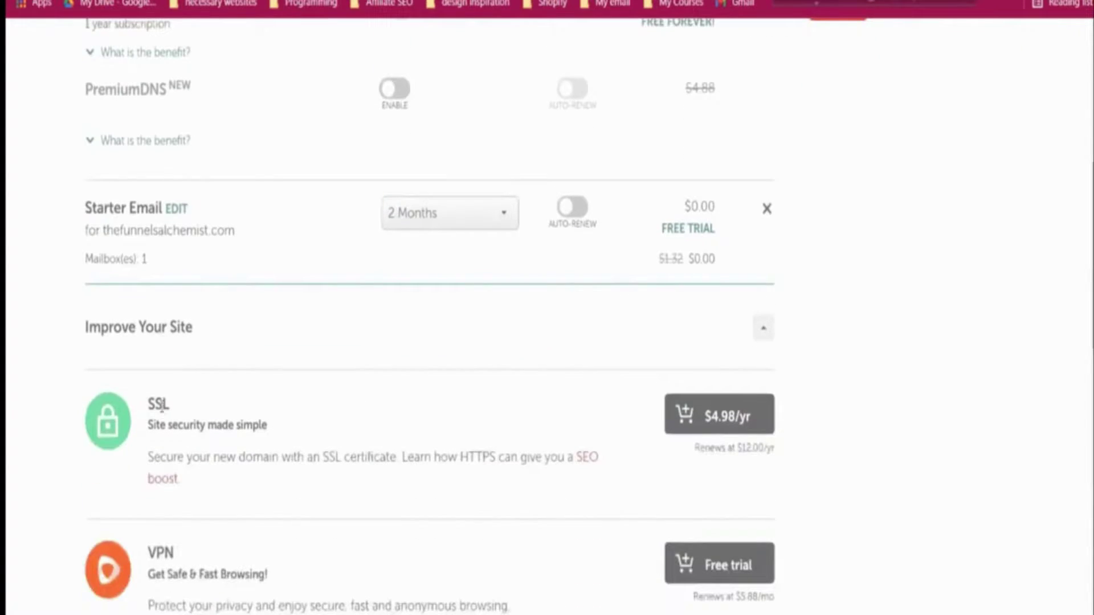
scroll(162, 407, down, 5)
scroll(165, 408, down, 4)
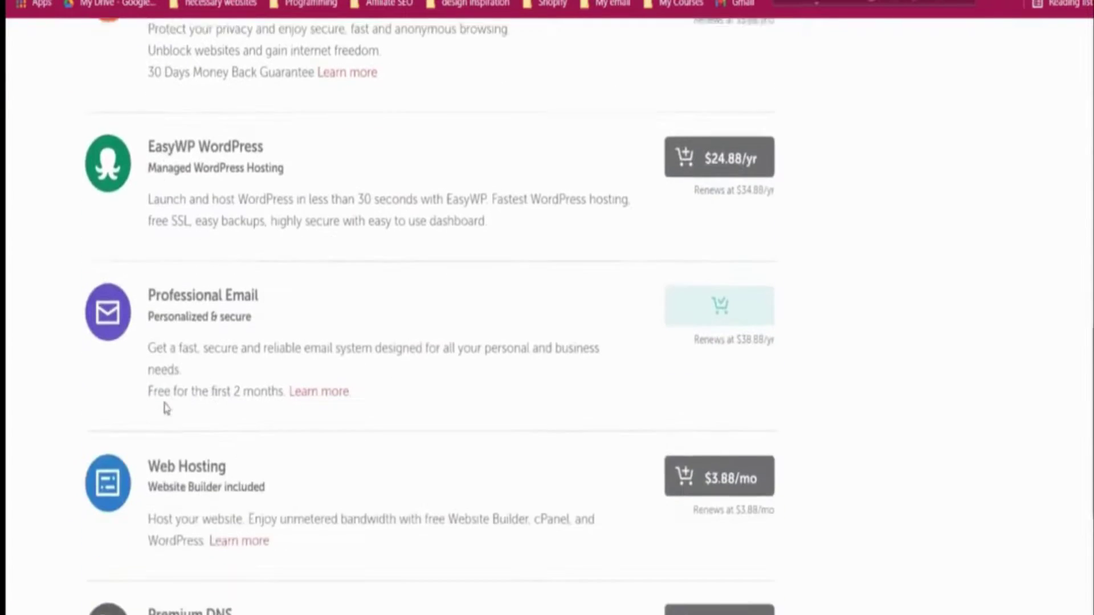
scroll(166, 408, down, 1)
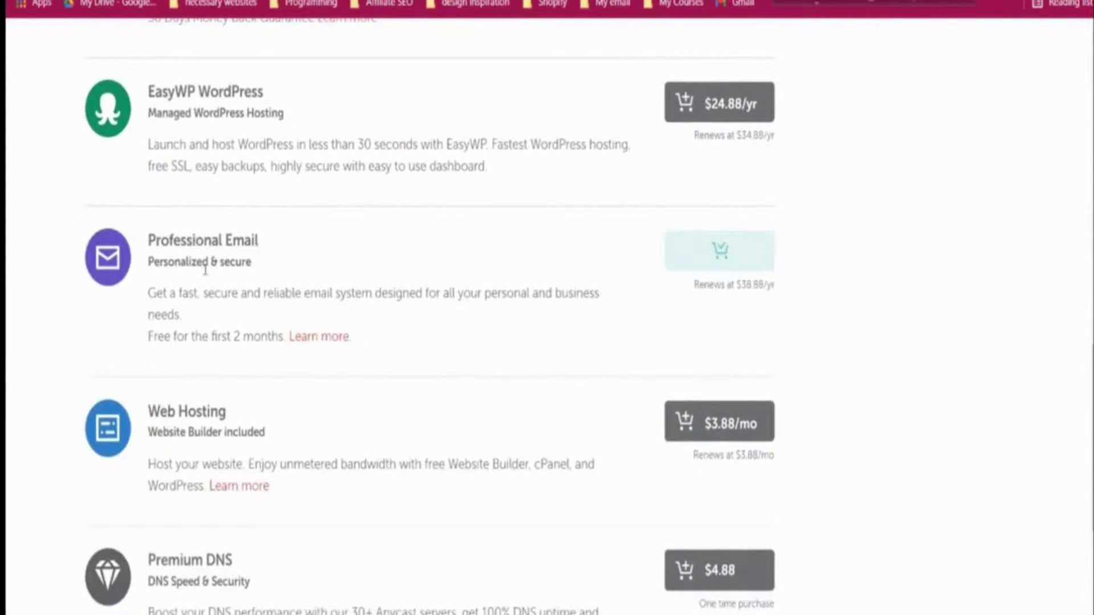
scroll(225, 276, down, 2)
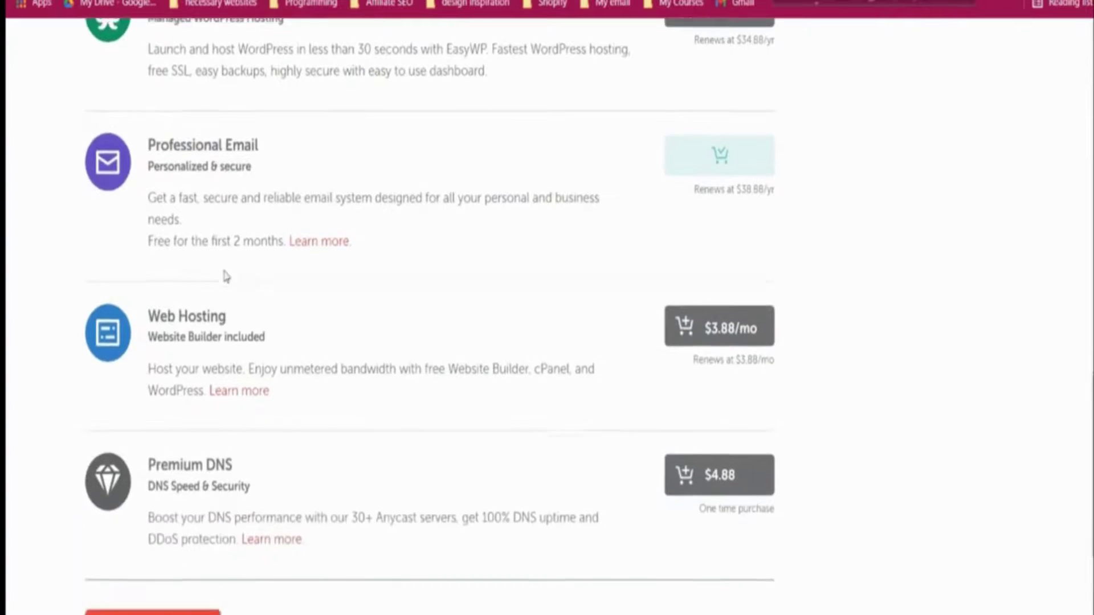
scroll(222, 278, down, 3)
scroll(439, 410, up, 12)
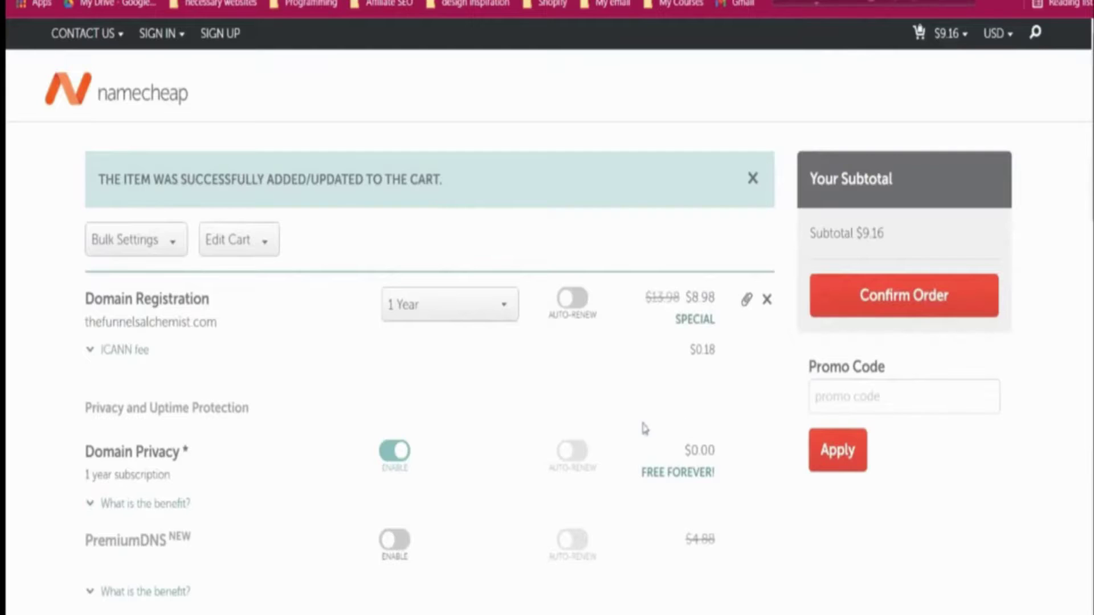
scroll(633, 439, down, 12)
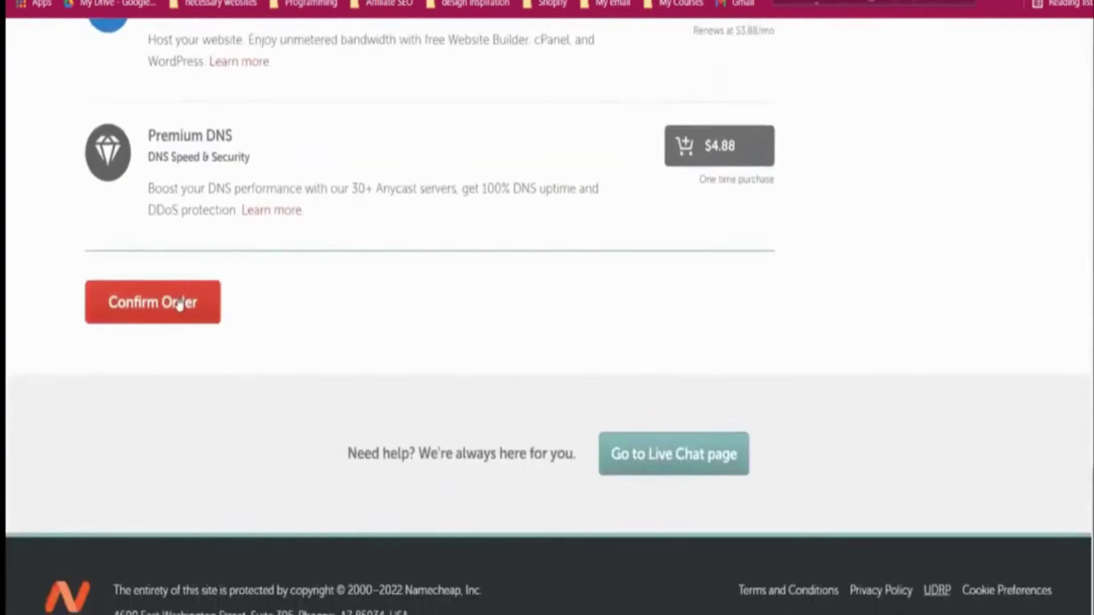
click(180, 304)
scroll(459, 355, up, 12)
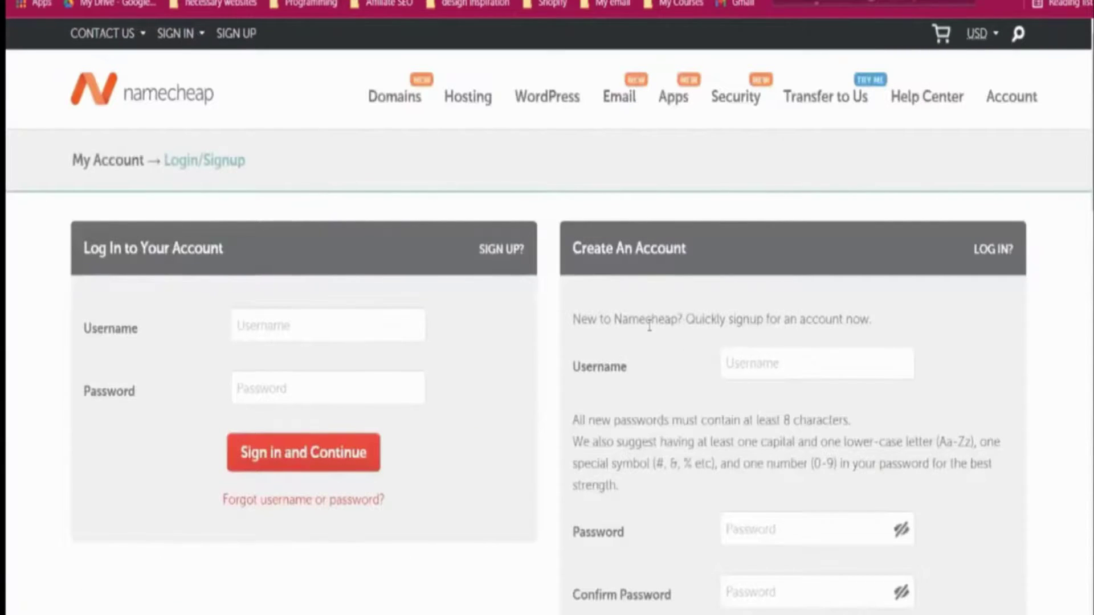
- Enter a username for the new Namecheap account
scroll(648, 330, down, 3)
scroll(649, 331, up, 3)
scroll(647, 326, down, 2)
click(736, 290)
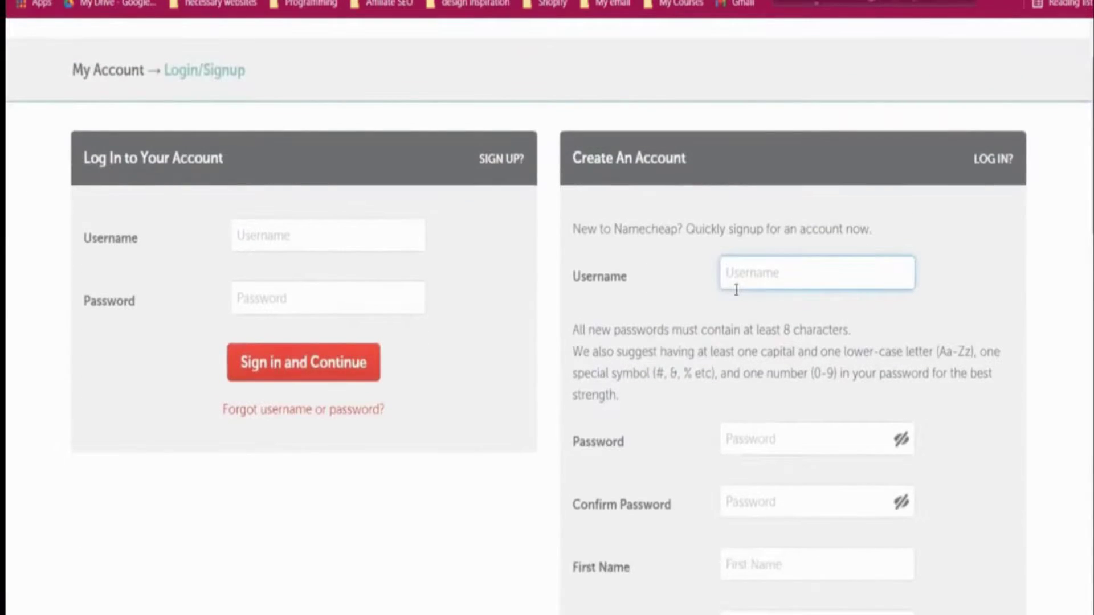
text(jahinweb75)
click(716, 326)
scroll(711, 347, down, 3)
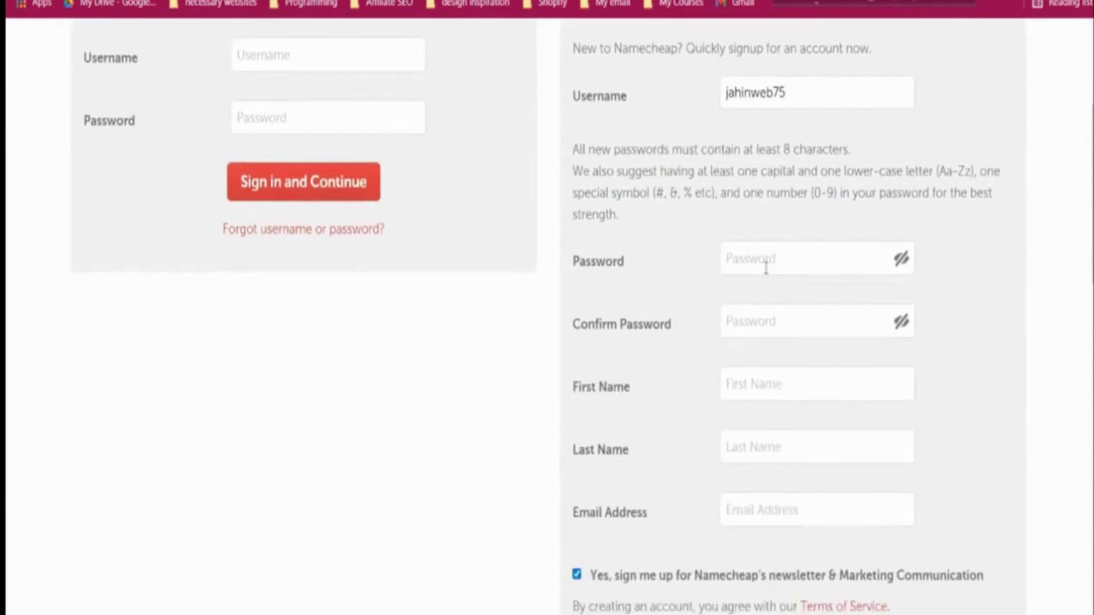
- Choose the account password and fill in the e-mail address
click(766, 268)
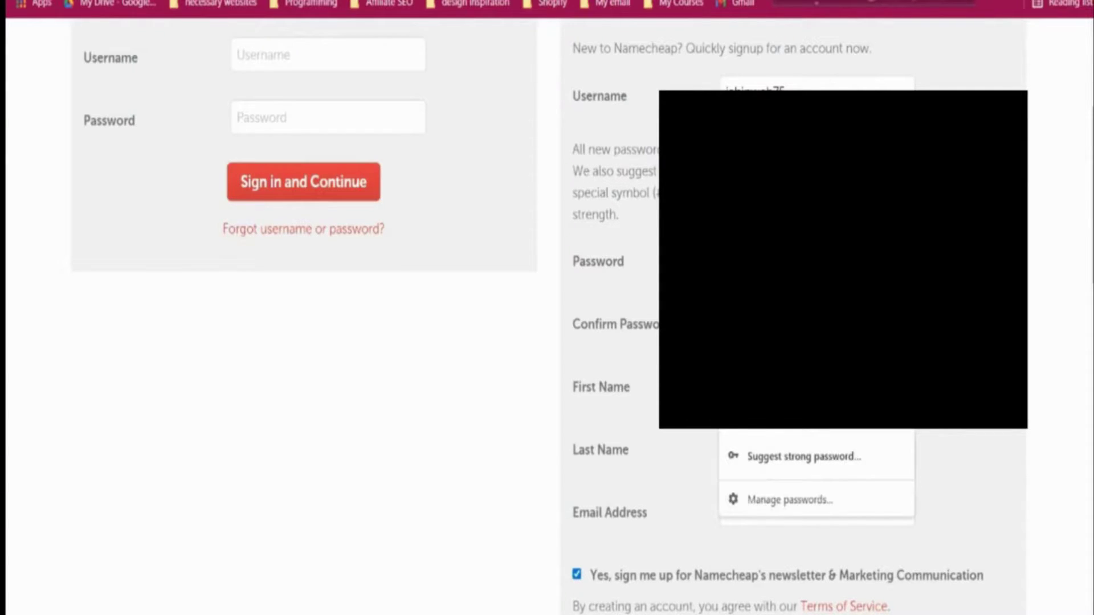
click(815, 327)
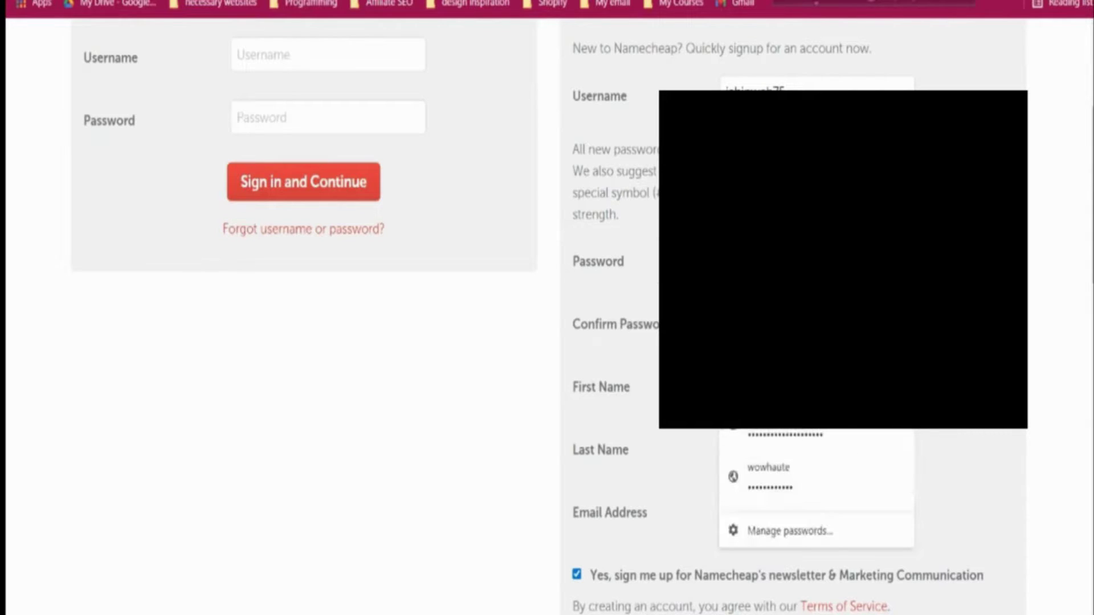
key(Escape)
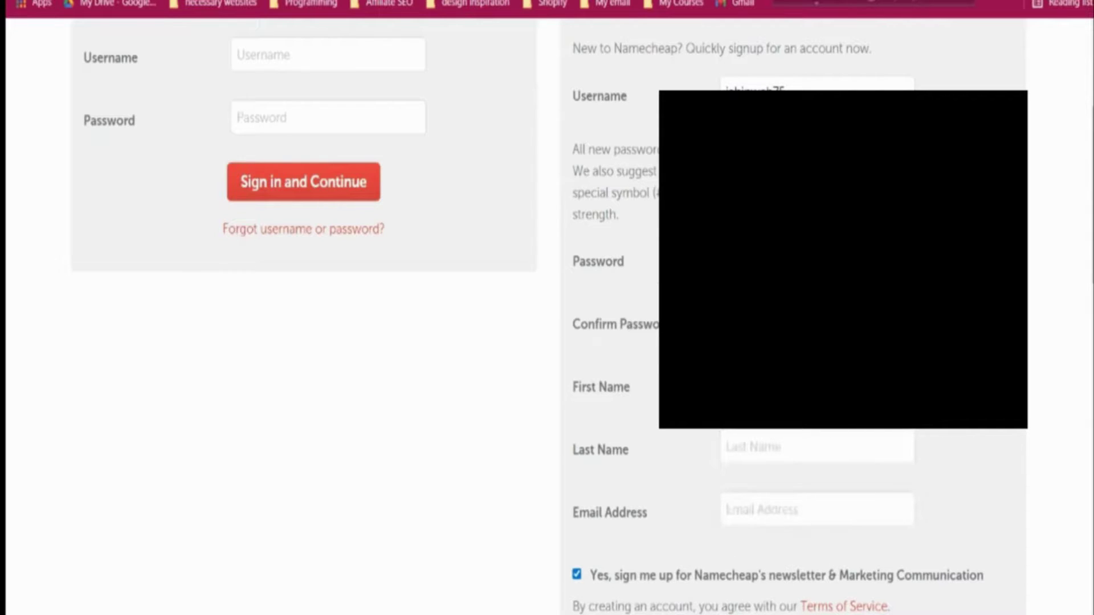
scroll(319, 307, down, 2)
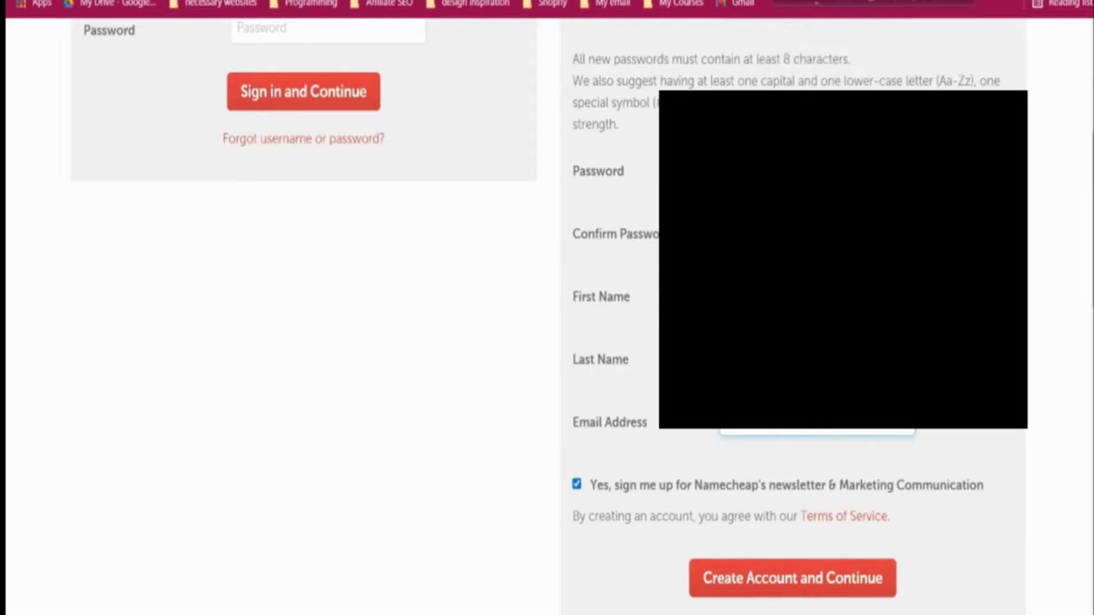
click(815, 421)
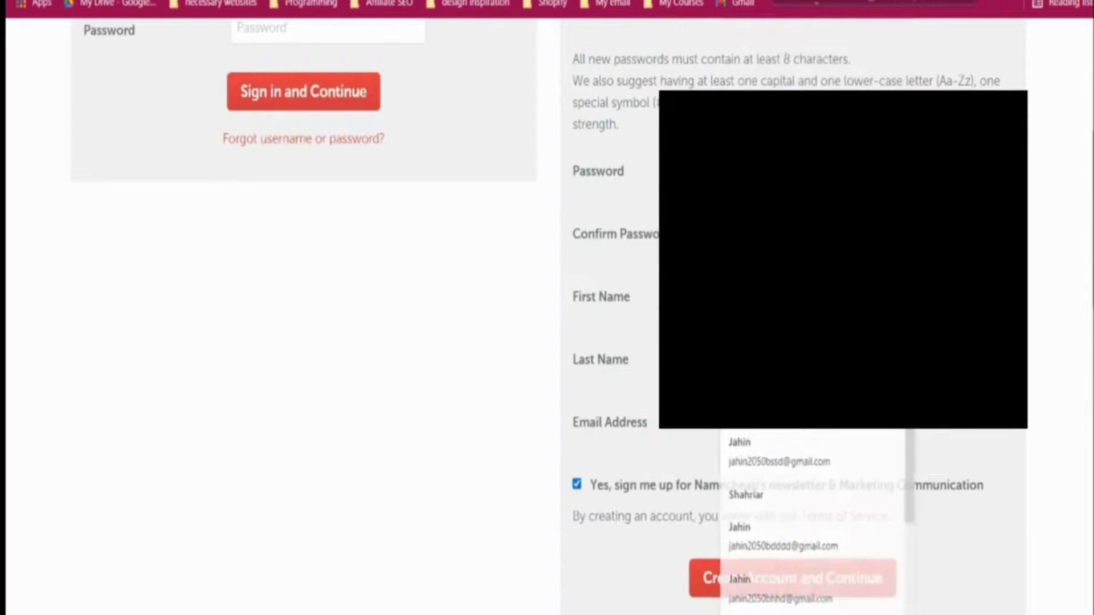
key(Escape)
scroll(744, 493, down, 2)
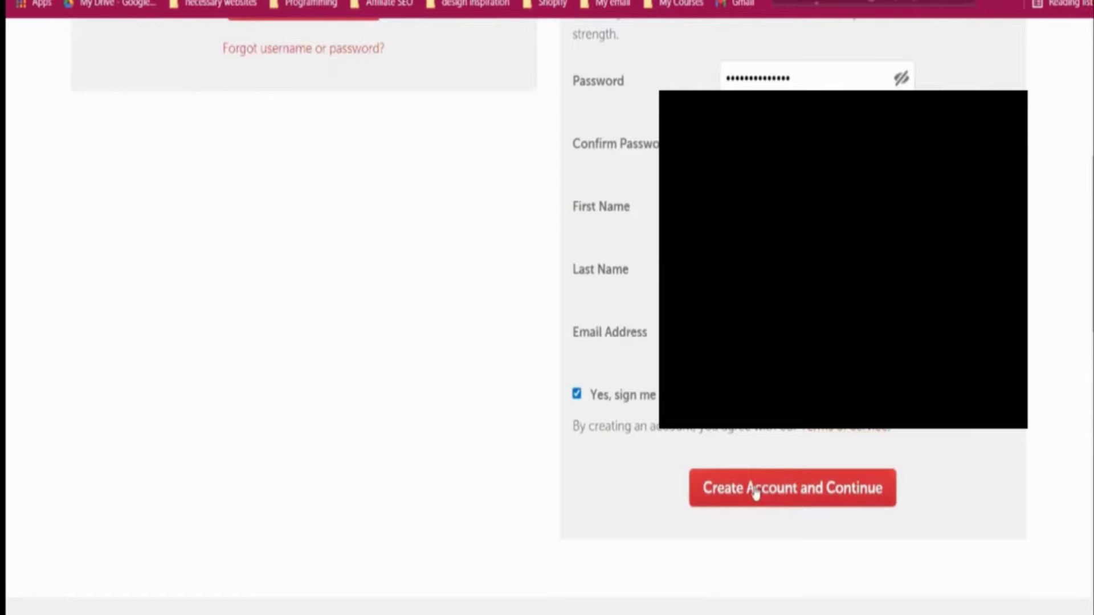
scroll(715, 468, up, 2)
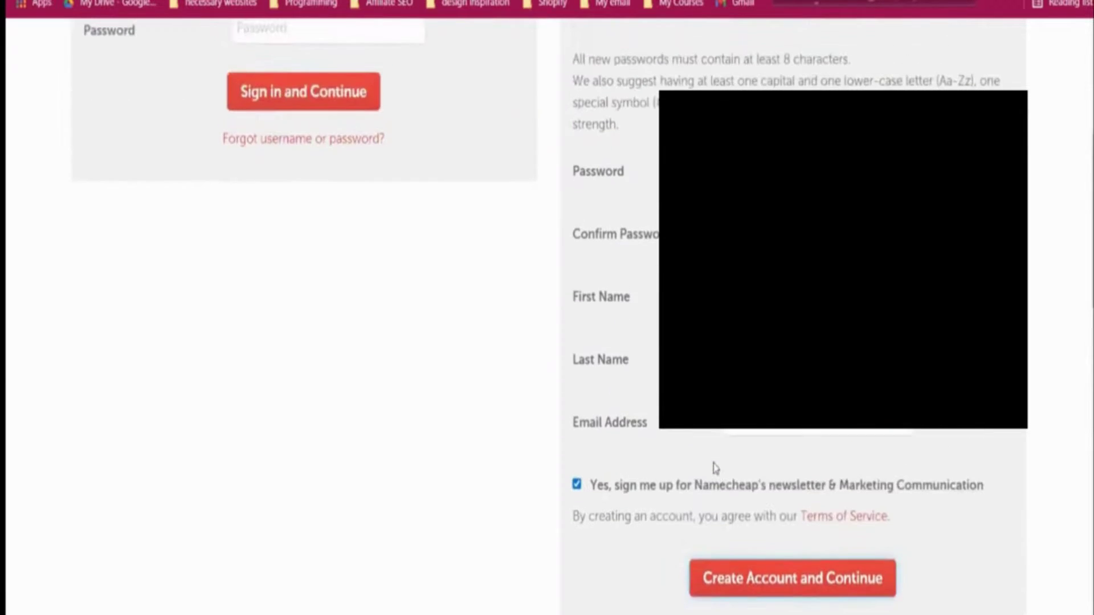
scroll(715, 468, up, 8)
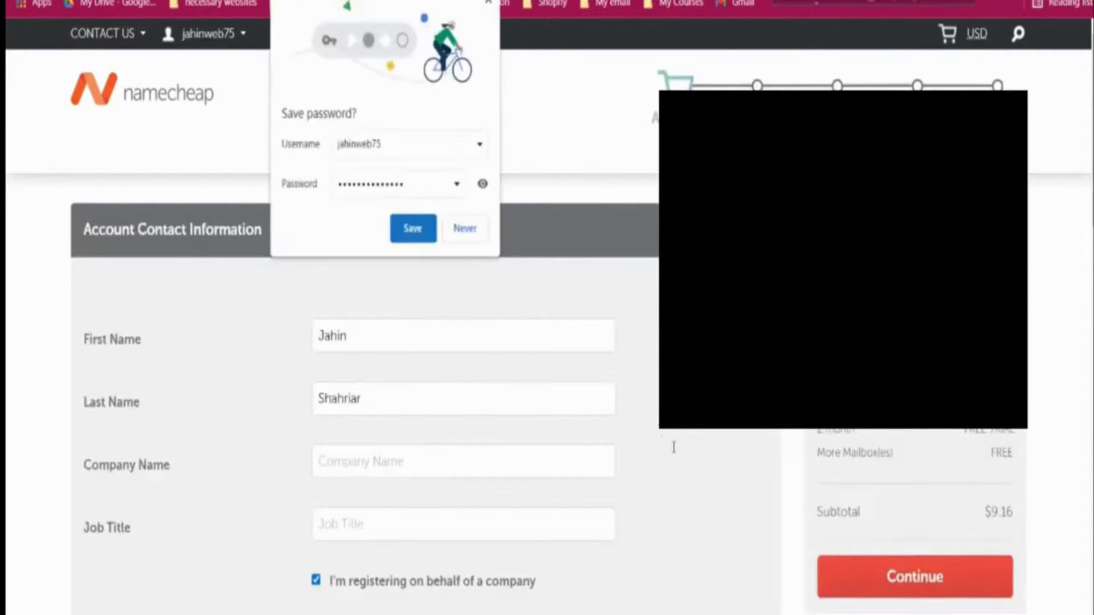
- Save the password, autofill company name and address, and submit the contact information
click(420, 229)
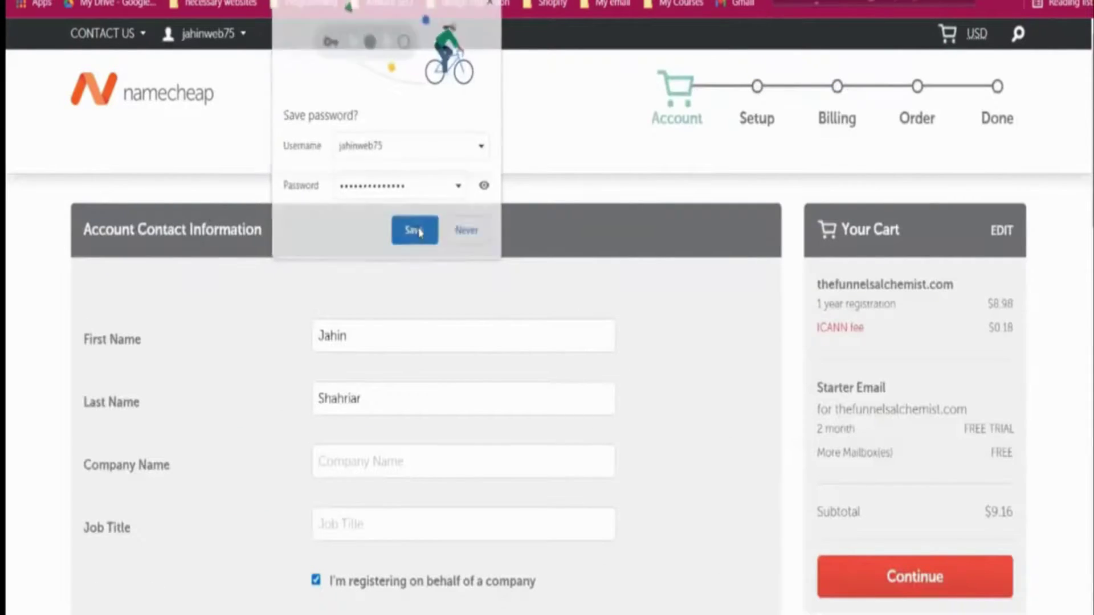
scroll(416, 247, down, 4)
click(396, 285)
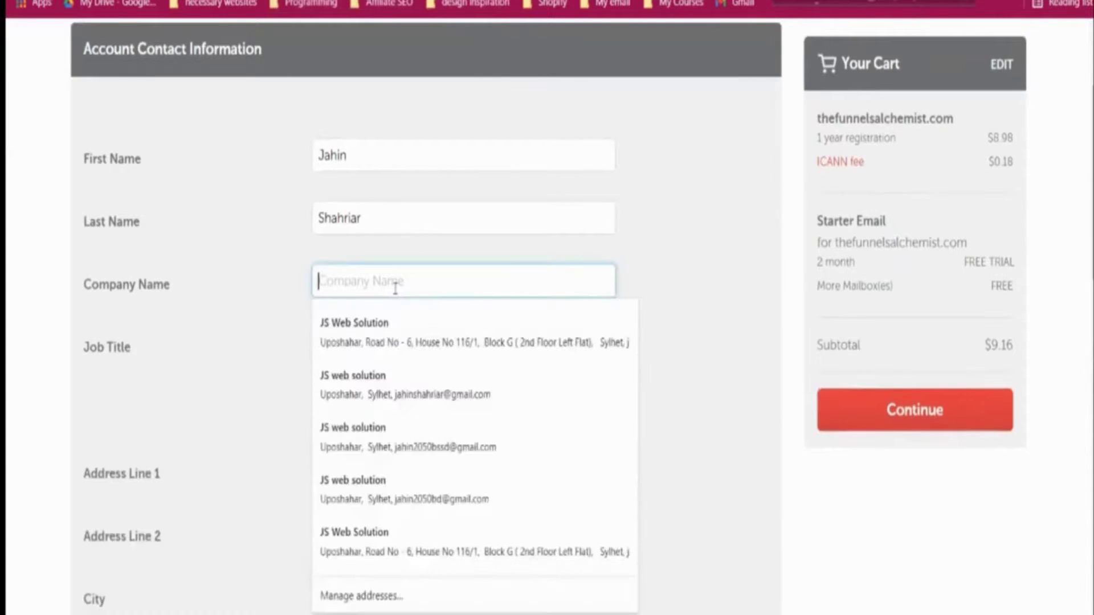
click(403, 318)
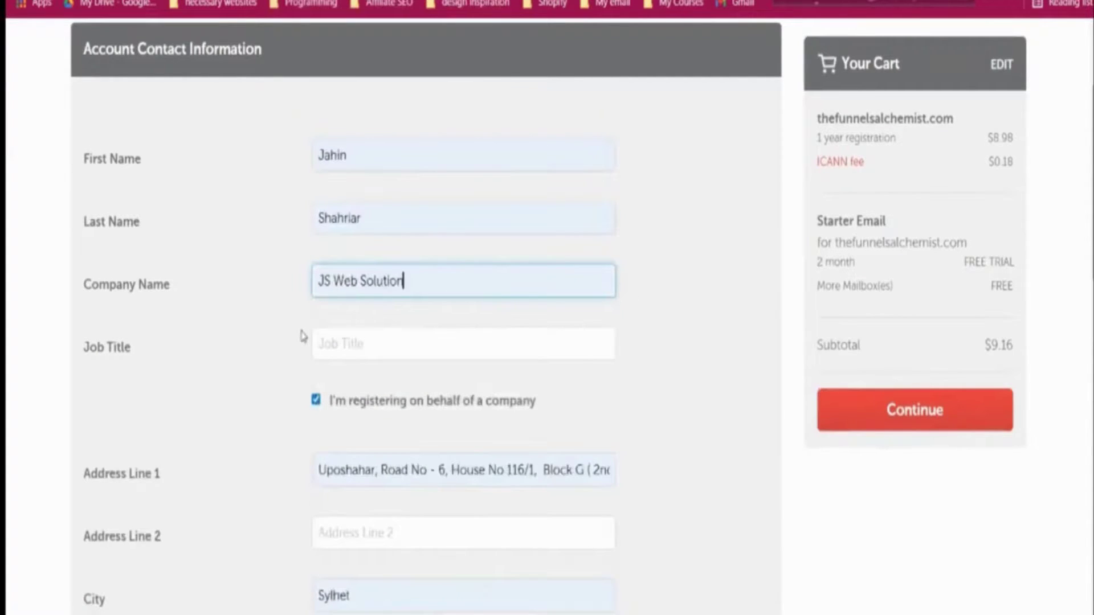
scroll(302, 336, down, 2)
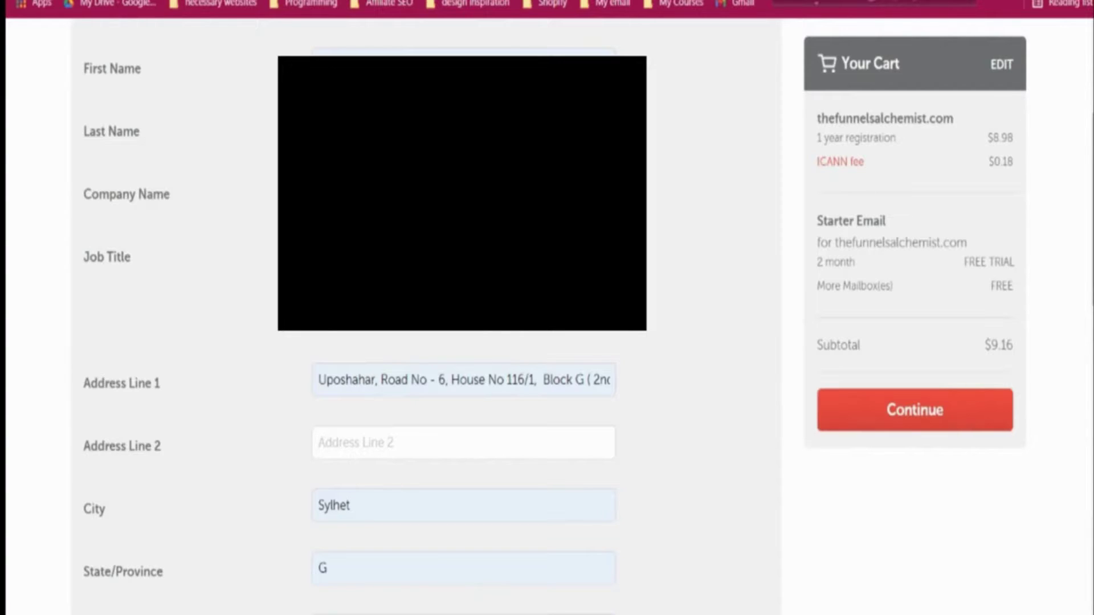
scroll(203, 422, down, 5)
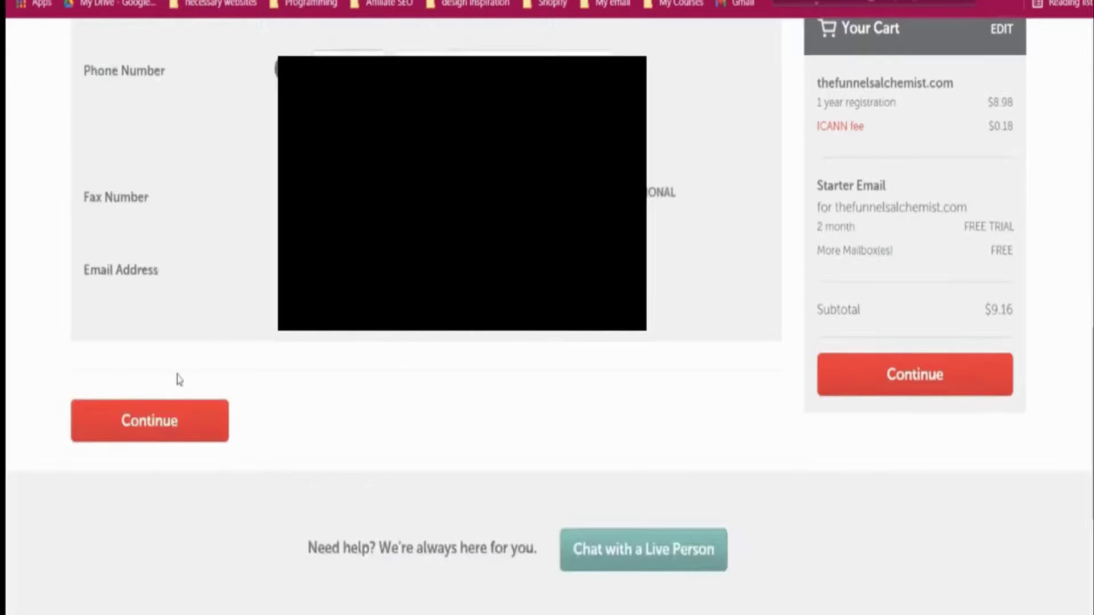
click(188, 421)
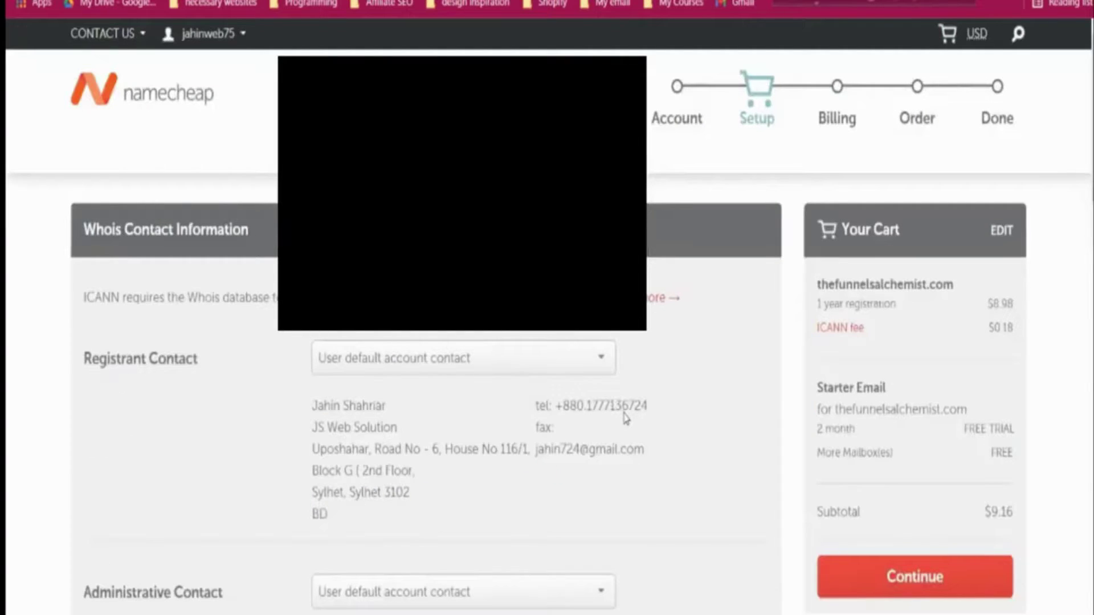
- Save the setup as default checkout settings and continue to Billing
scroll(626, 417, down, 7)
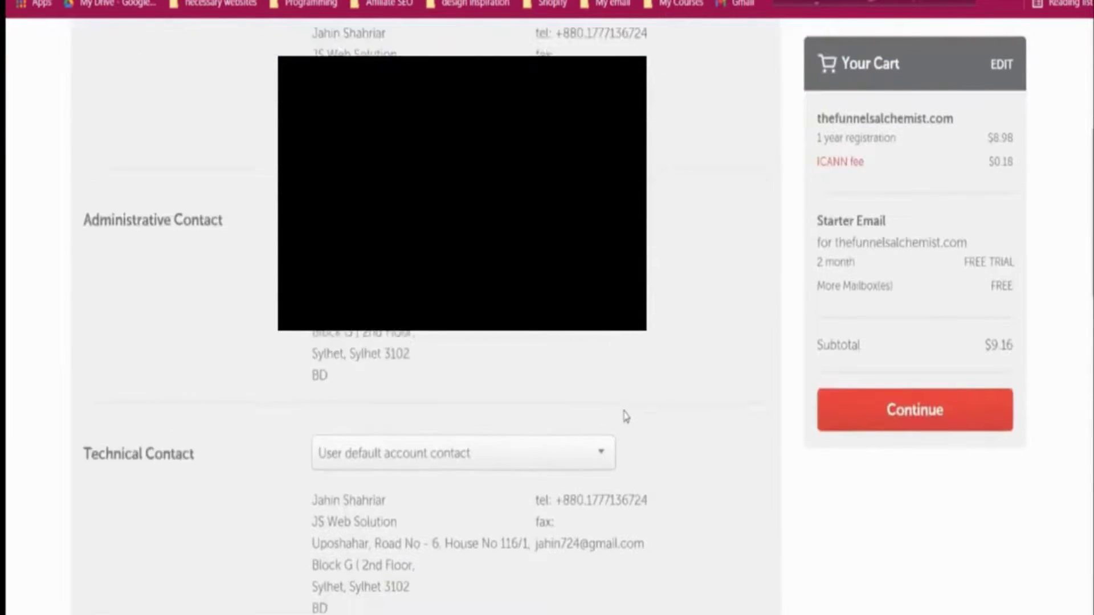
scroll(625, 417, down, 10)
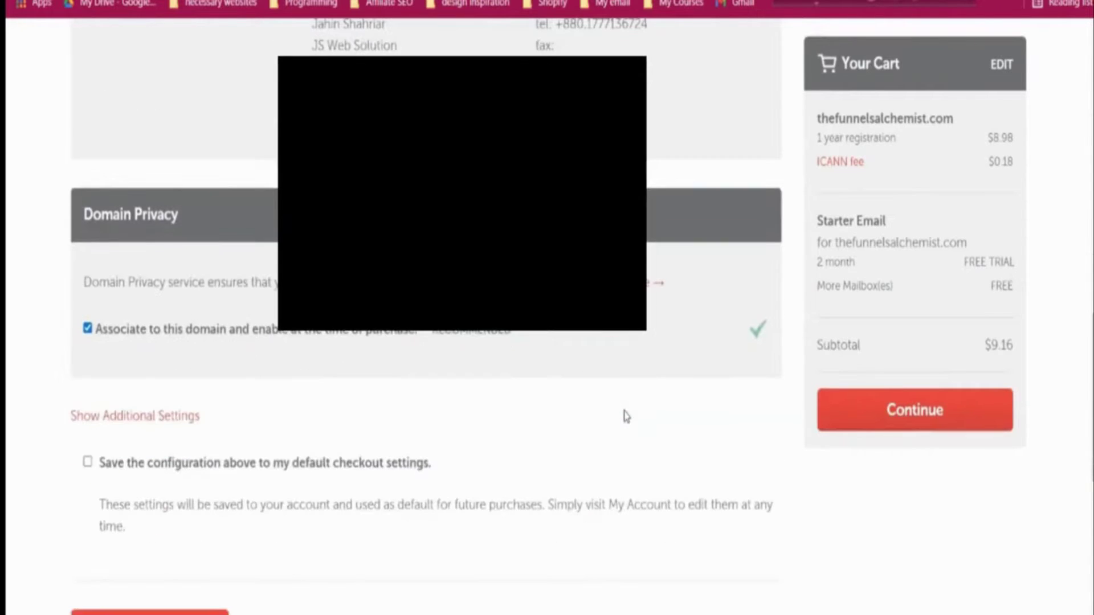
click(151, 466)
scroll(359, 442, down, 5)
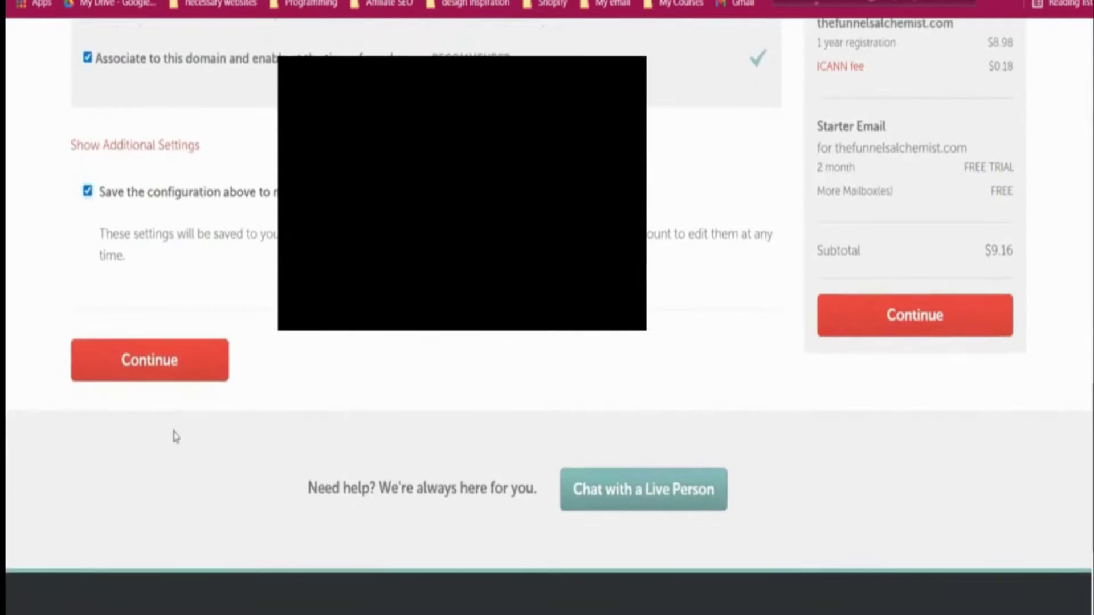
click(177, 374)
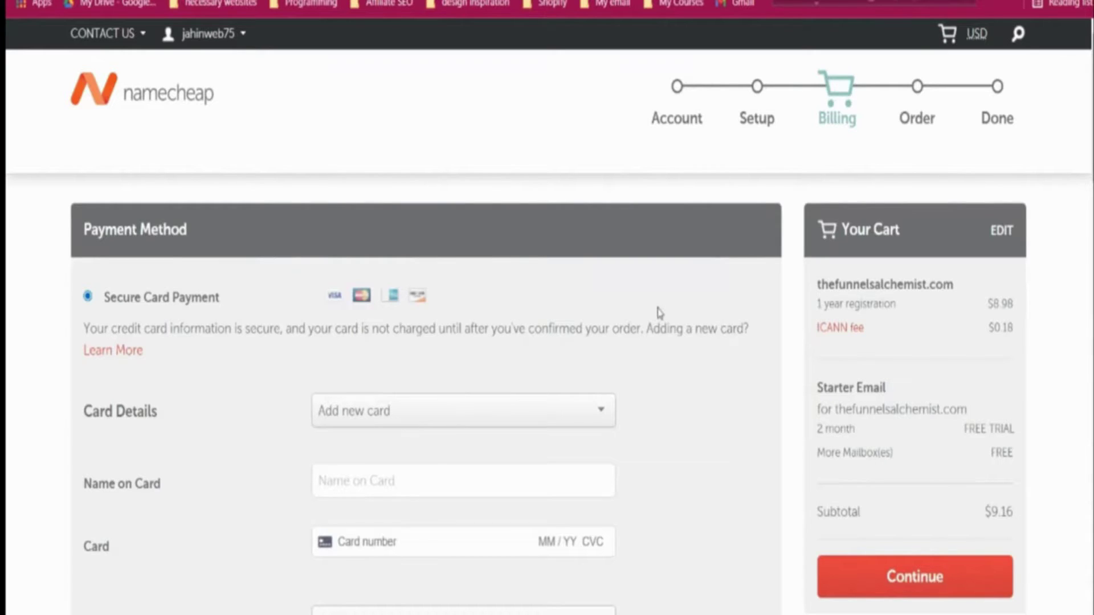
- Agree to the terms and pay $9.16 for thefunnelsalchemist.com
scroll(660, 313, down, 5)
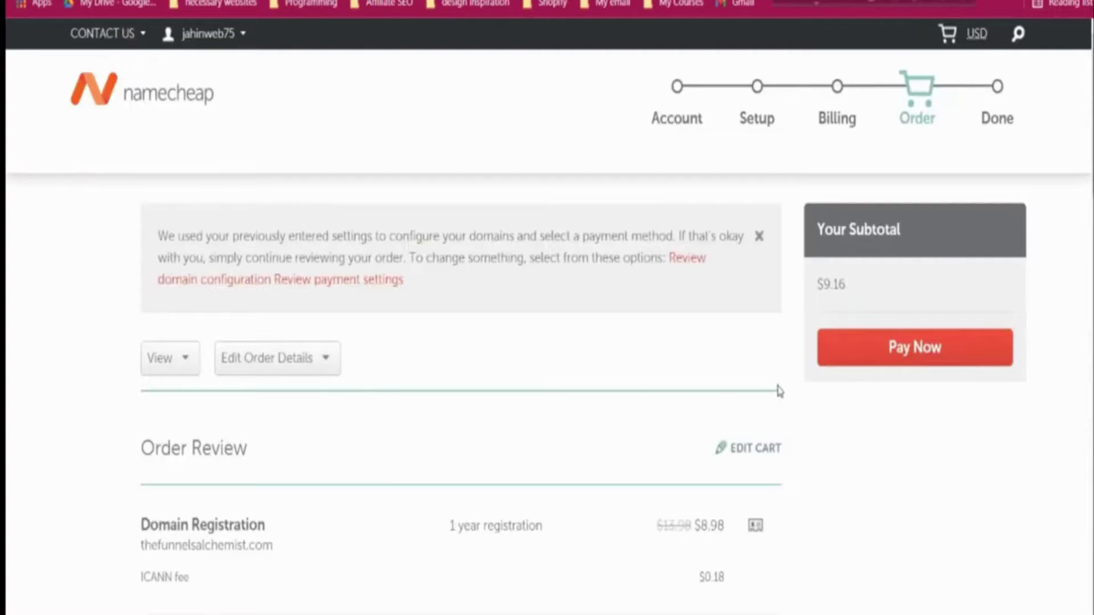
scroll(778, 390, down, 2)
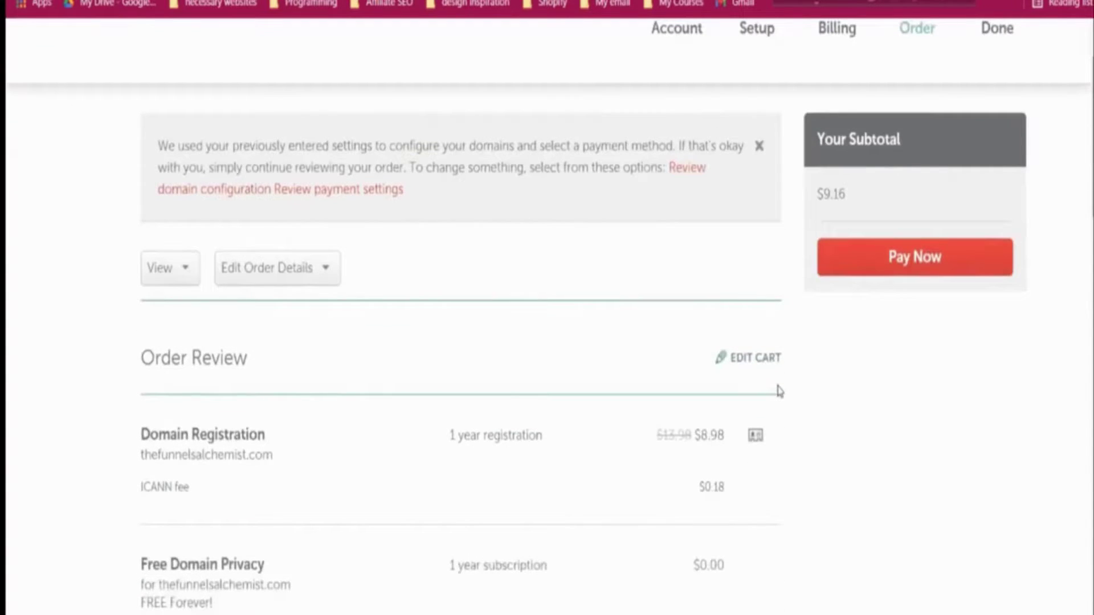
scroll(779, 391, down, 10)
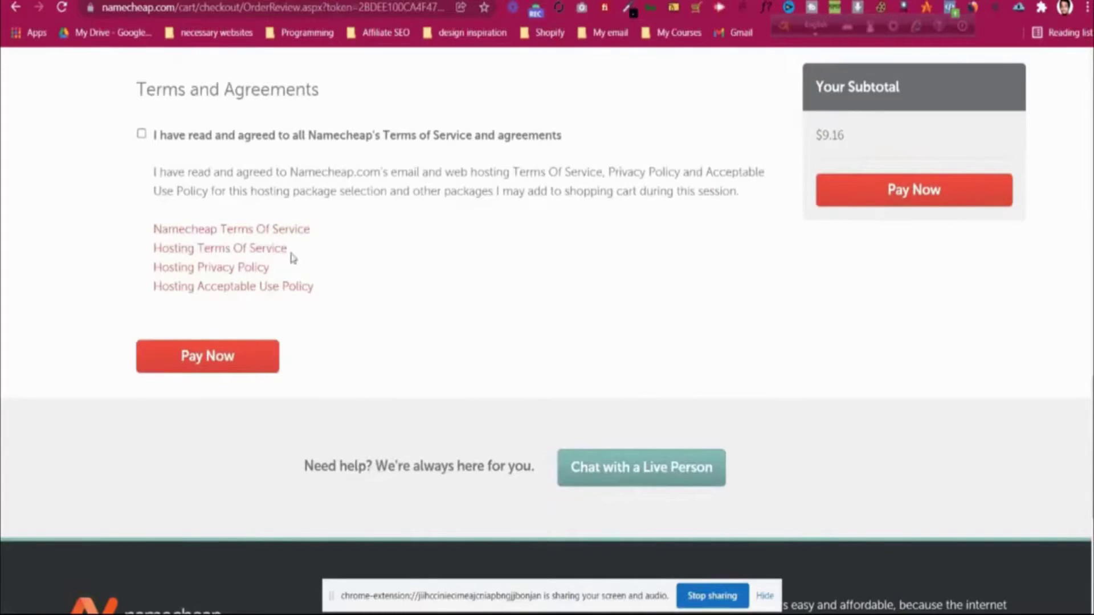
click(141, 134)
click(217, 355)
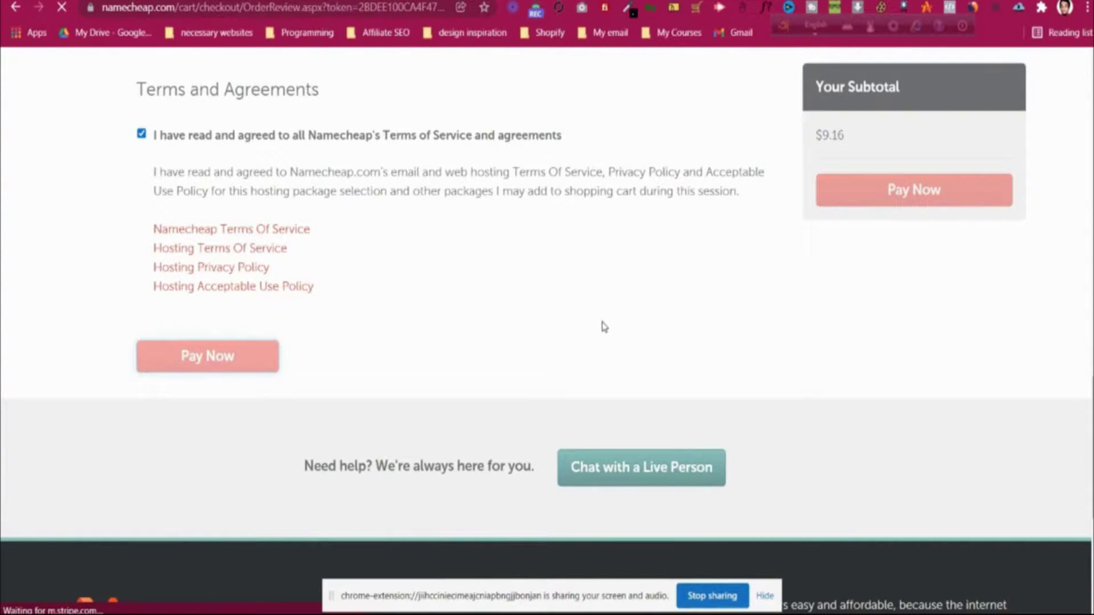
scroll(604, 327, up, 1)
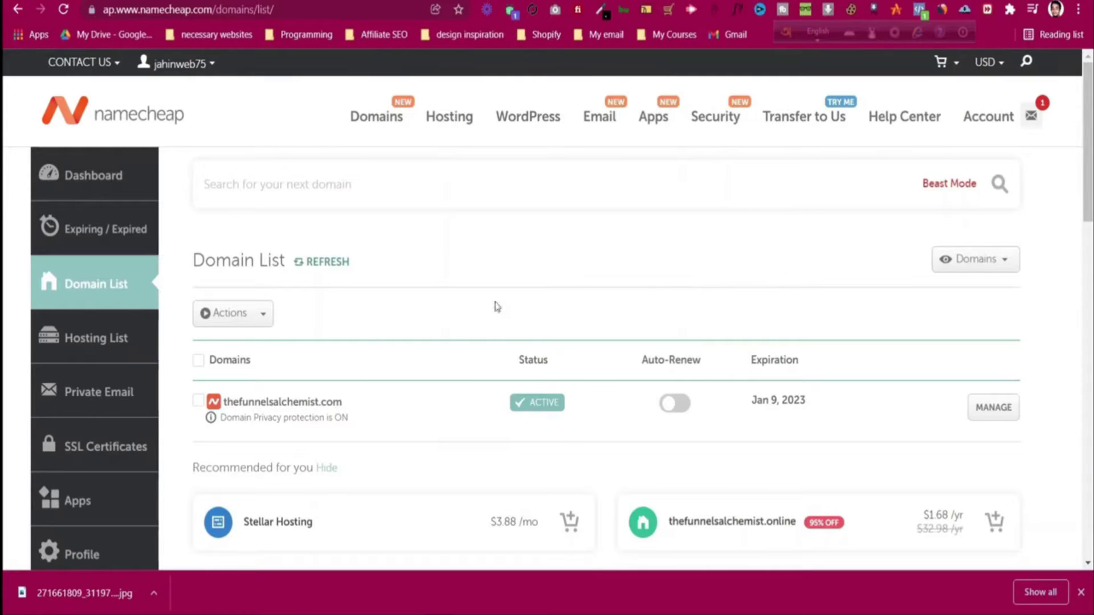
- Go from Domain List to Private Email and request the free trial
click(120, 283)
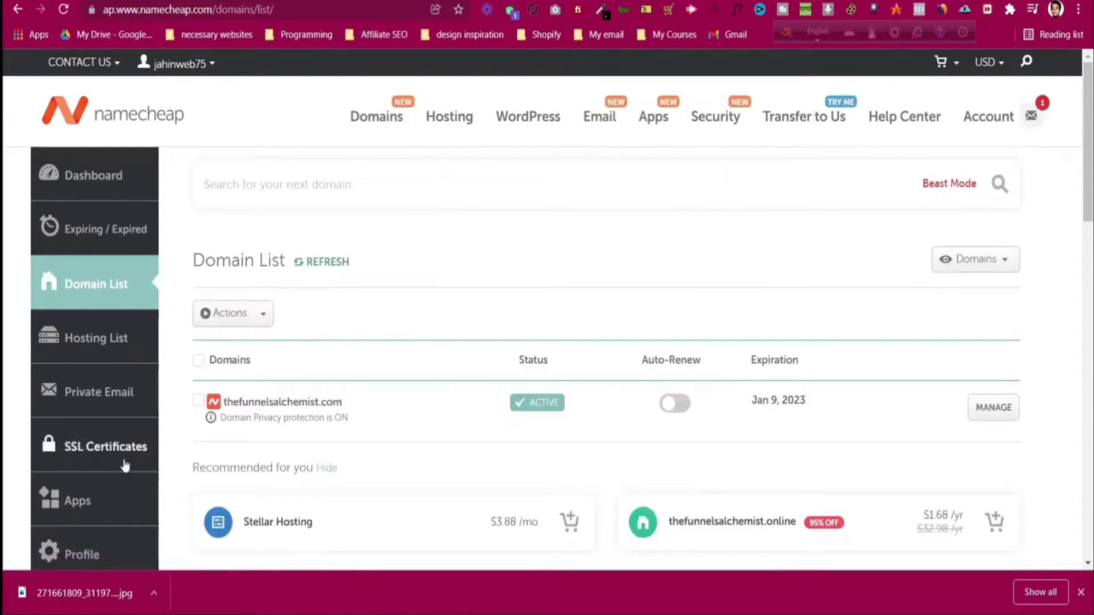
click(125, 396)
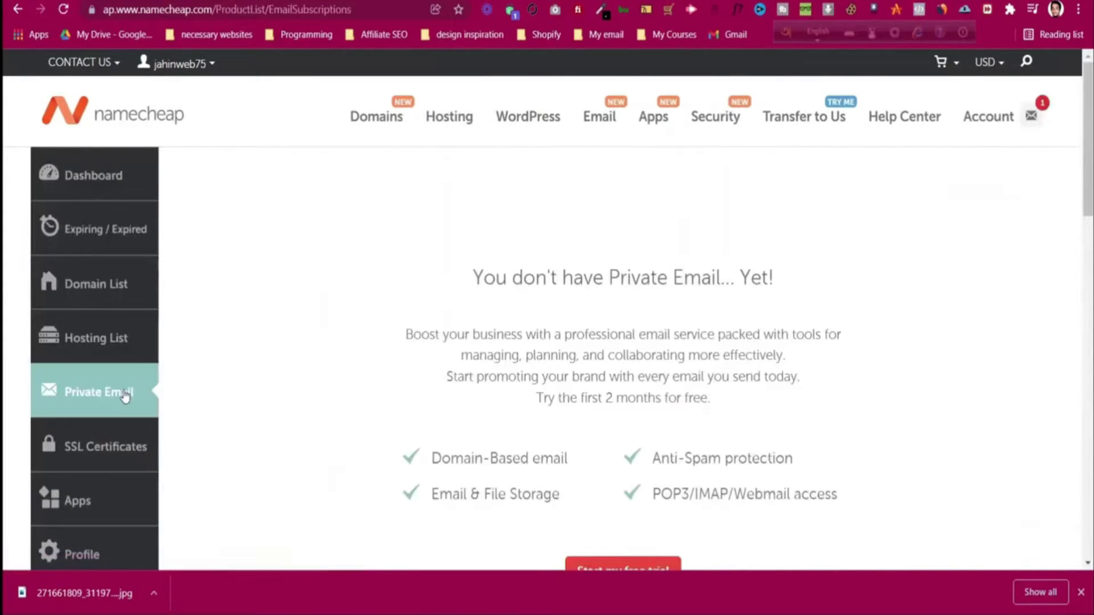
scroll(342, 393, down, 3)
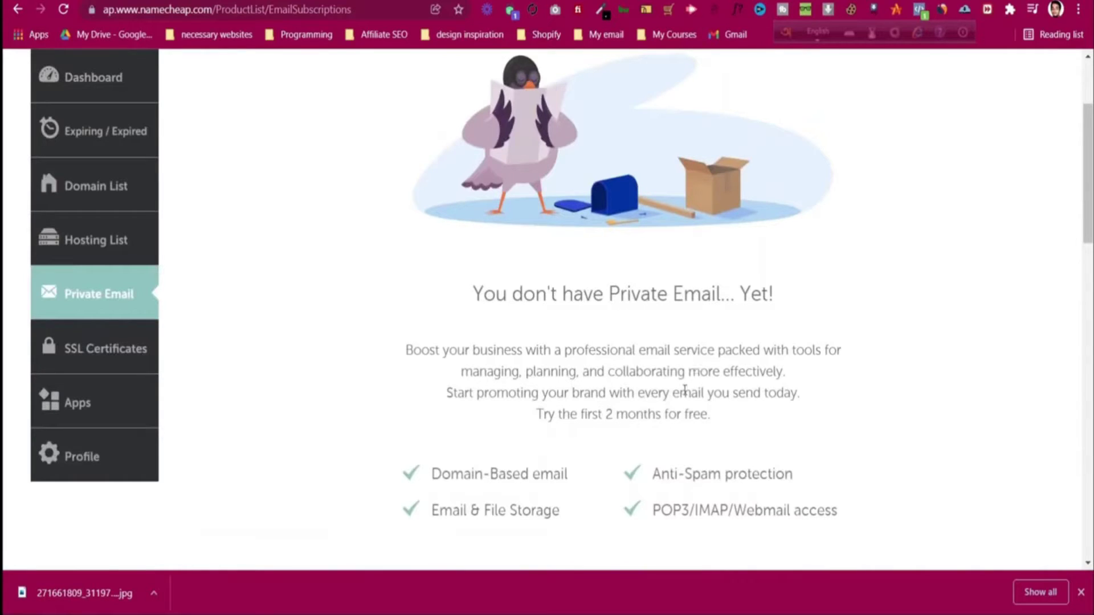
scroll(680, 391, down, 2)
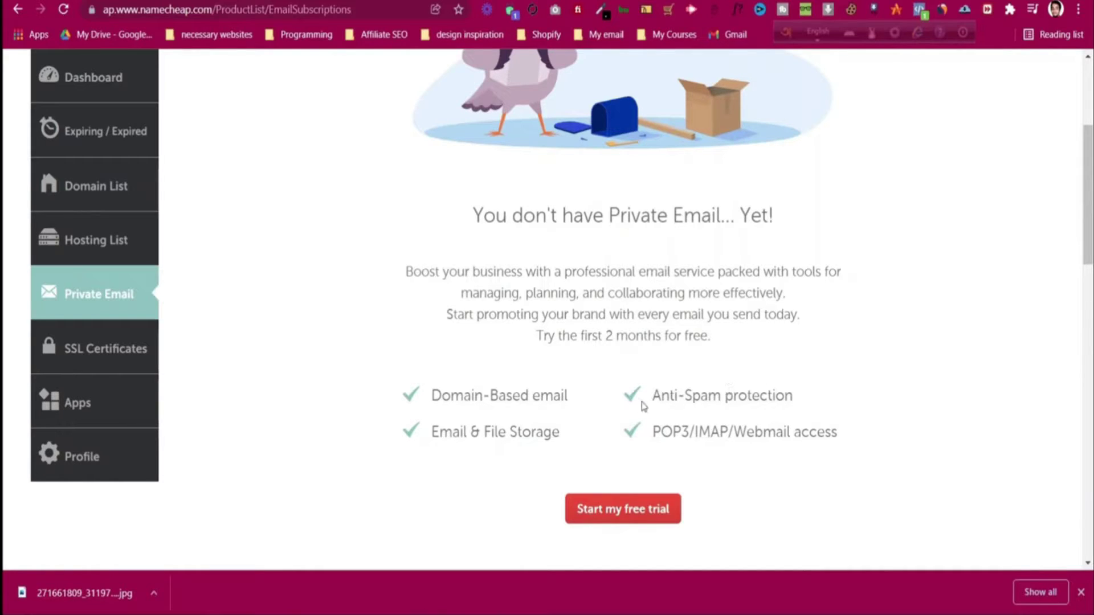
click(631, 509)
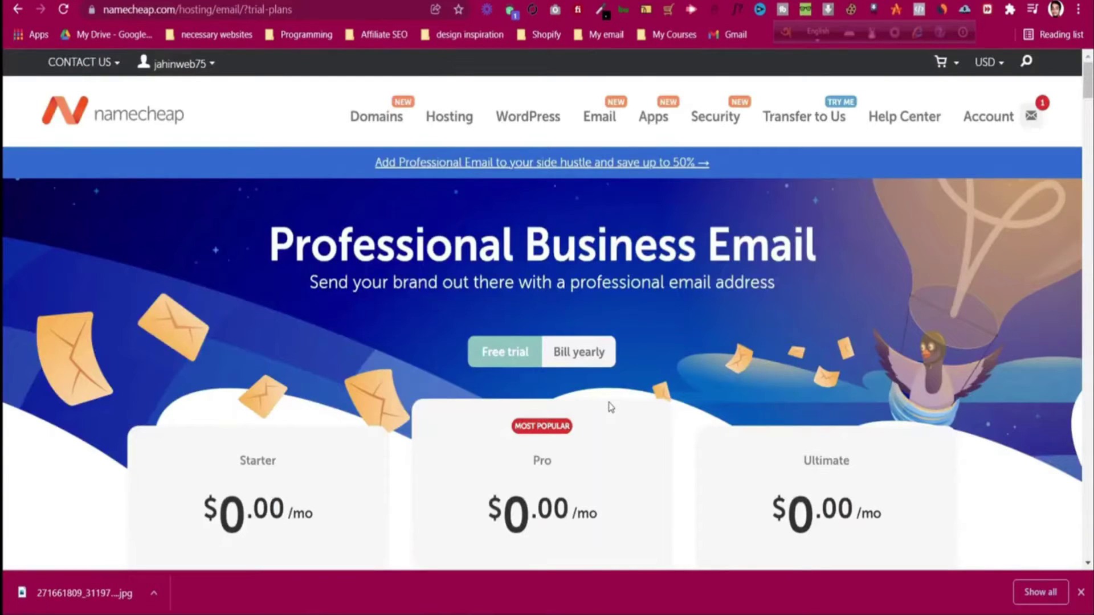
- Add a free Starter Email trial for thefunnelsalchemist.com to the cart: 2 months, 1 mailbox, $0.00
scroll(611, 408, down, 1)
scroll(611, 408, down, 1)
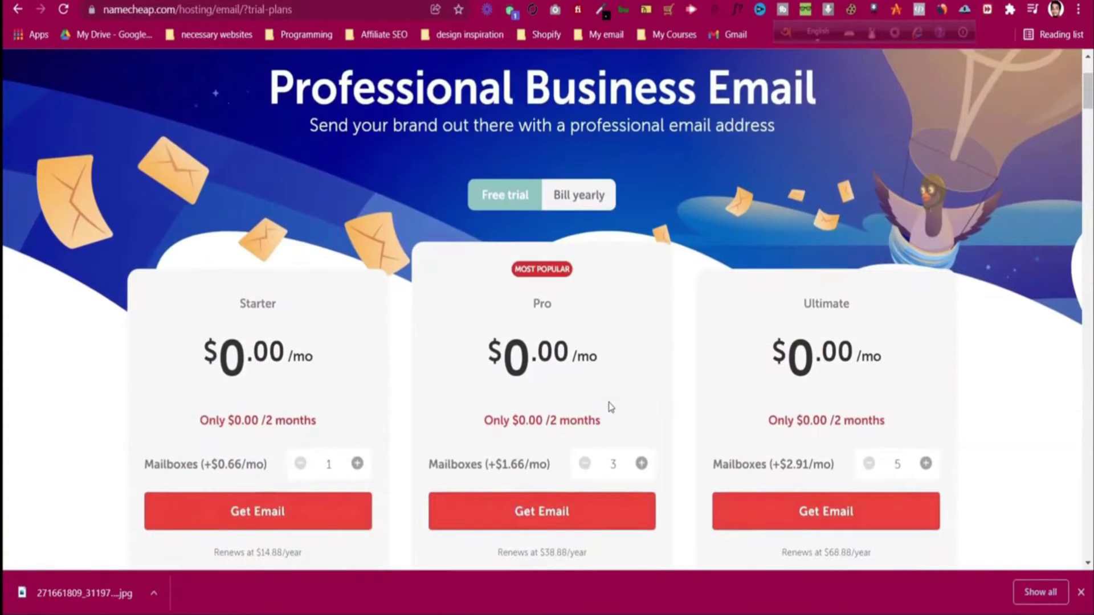
click(335, 524)
scroll(312, 416, down, 1)
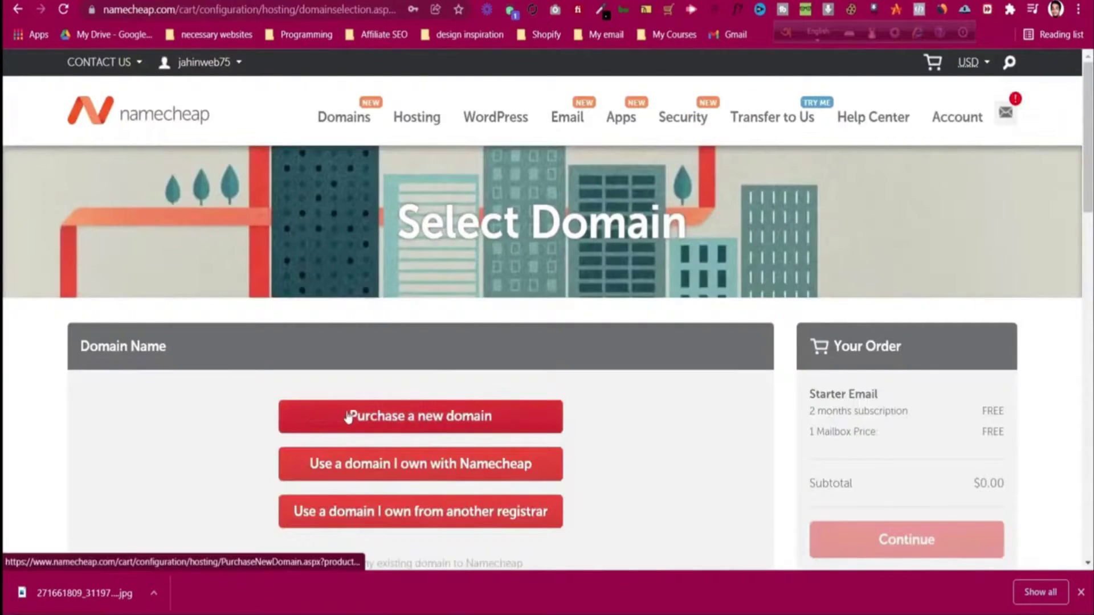
scroll(542, 430, down, 1)
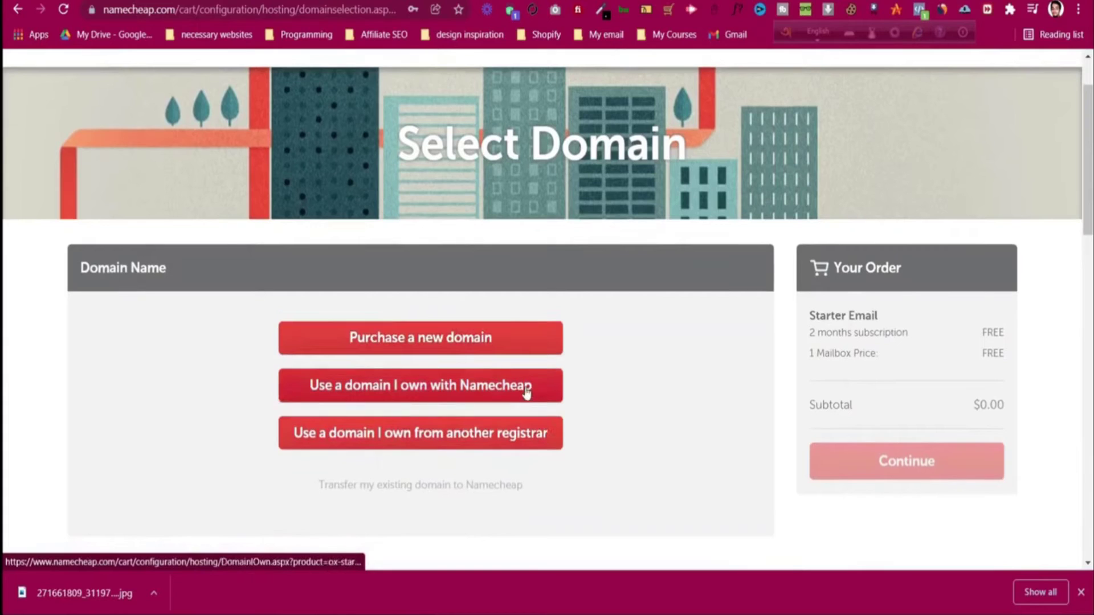
click(527, 392)
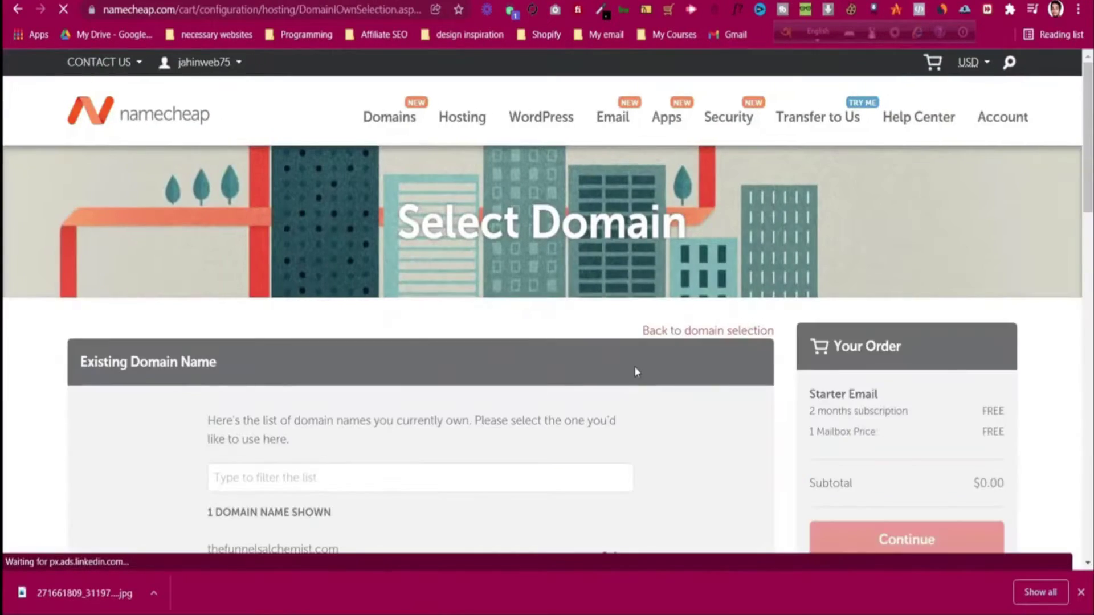
scroll(635, 366, down, 4)
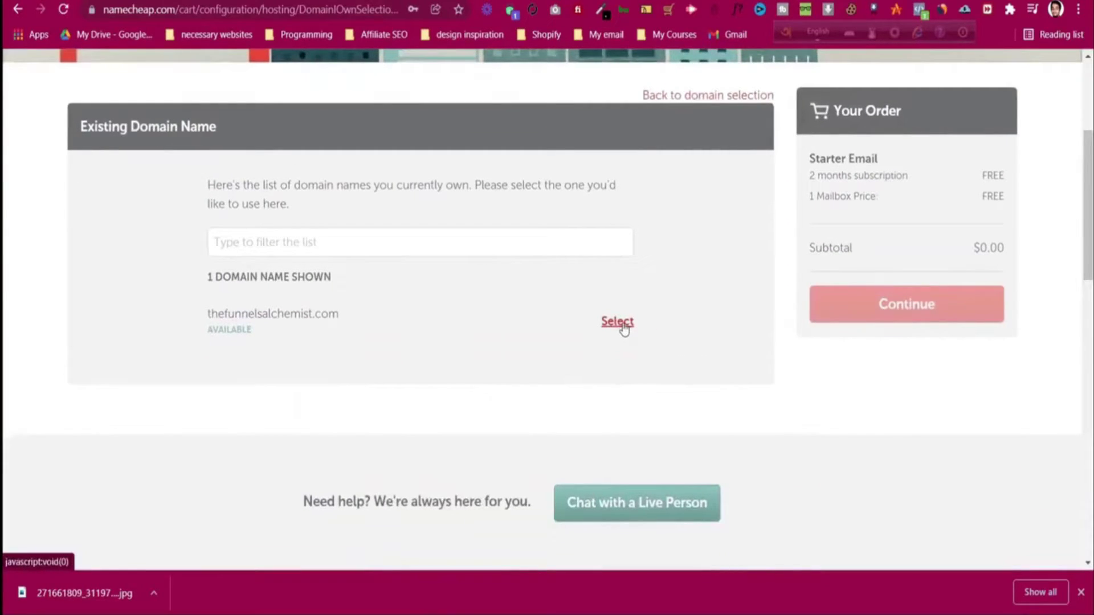
click(618, 322)
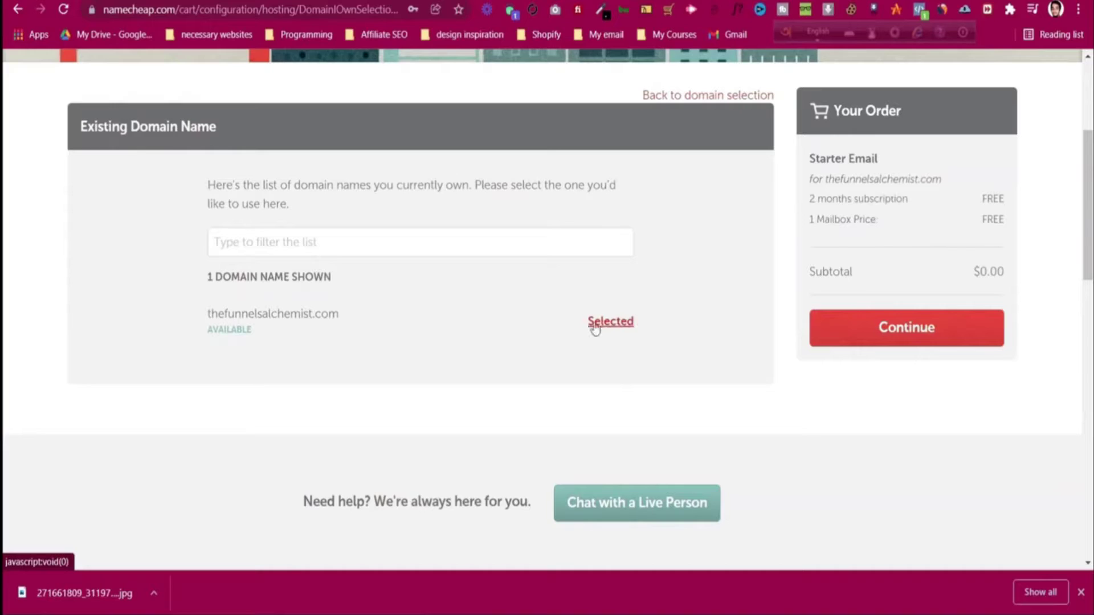
click(859, 338)
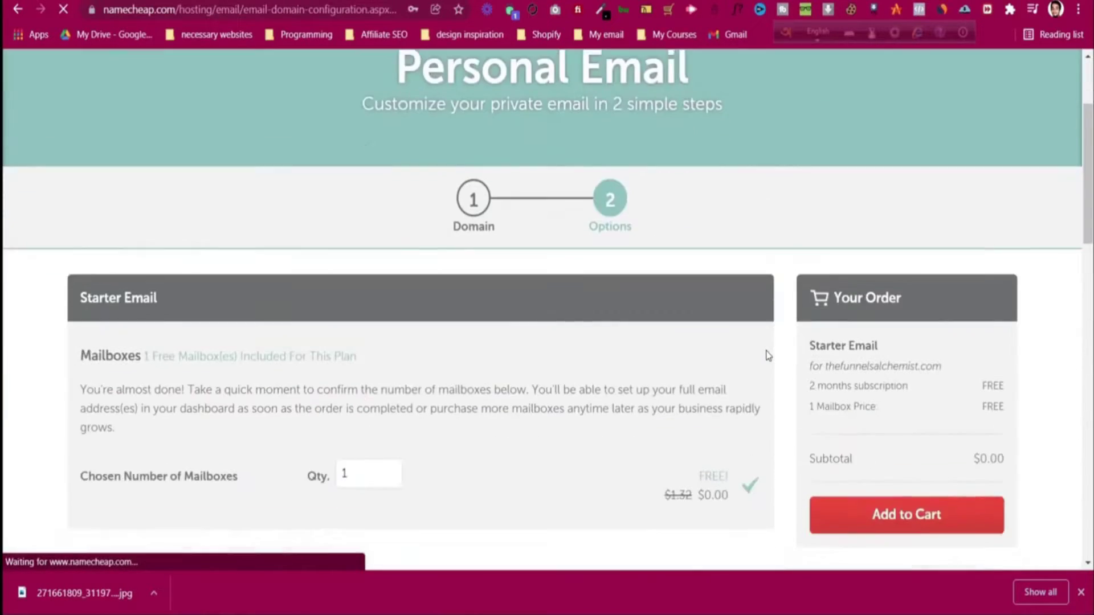
scroll(765, 355, down, 3)
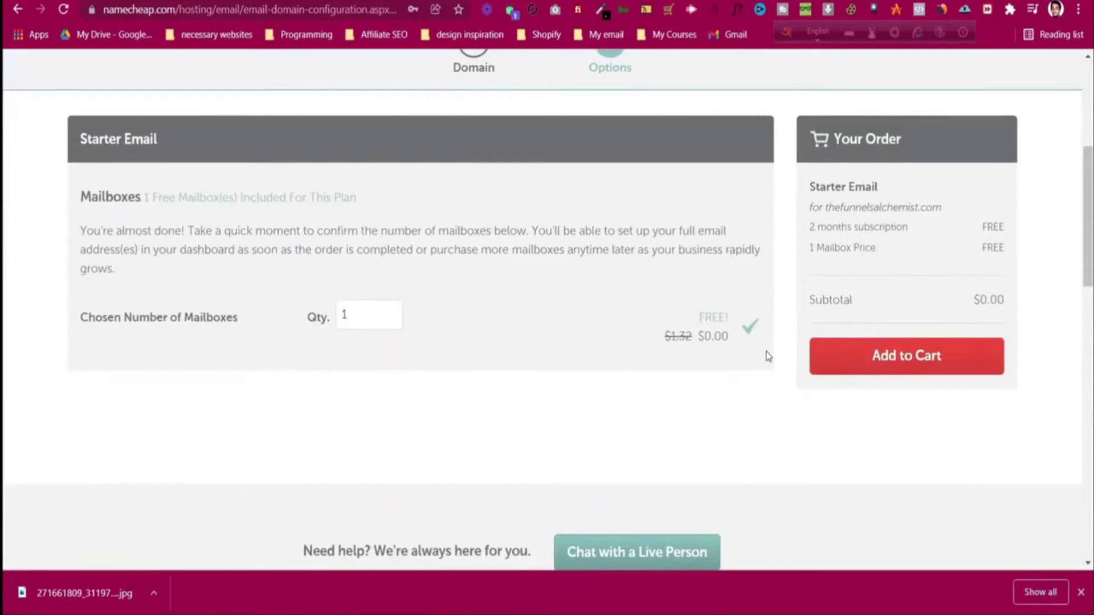
click(853, 355)
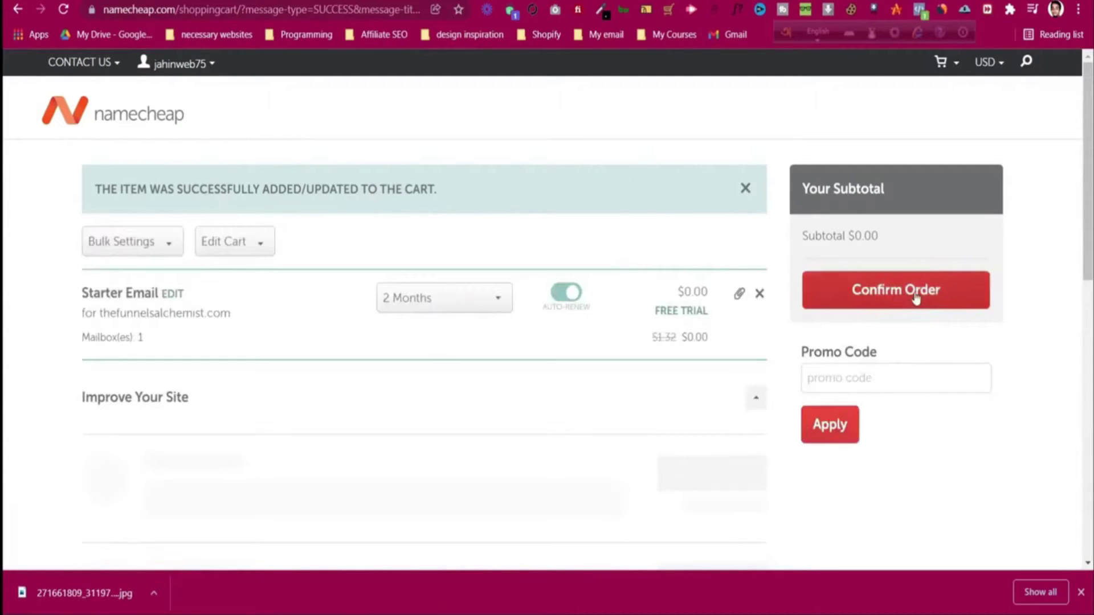
- Keep the Starter Email term at 2 months, turn auto-renew off, and confirm the order
click(464, 302)
click(464, 302)
click(464, 302)
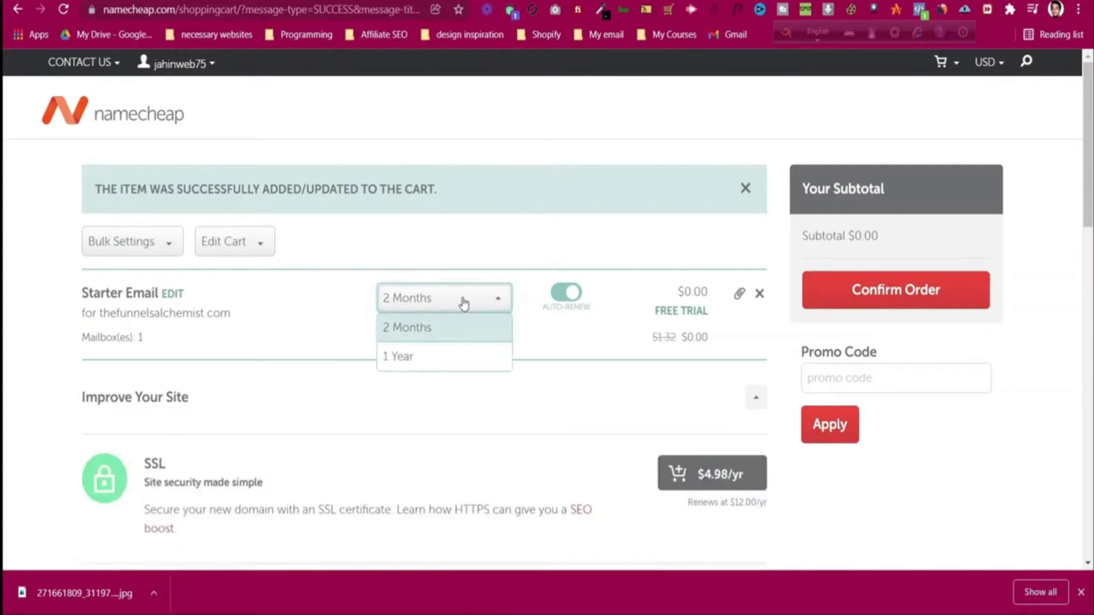
click(463, 302)
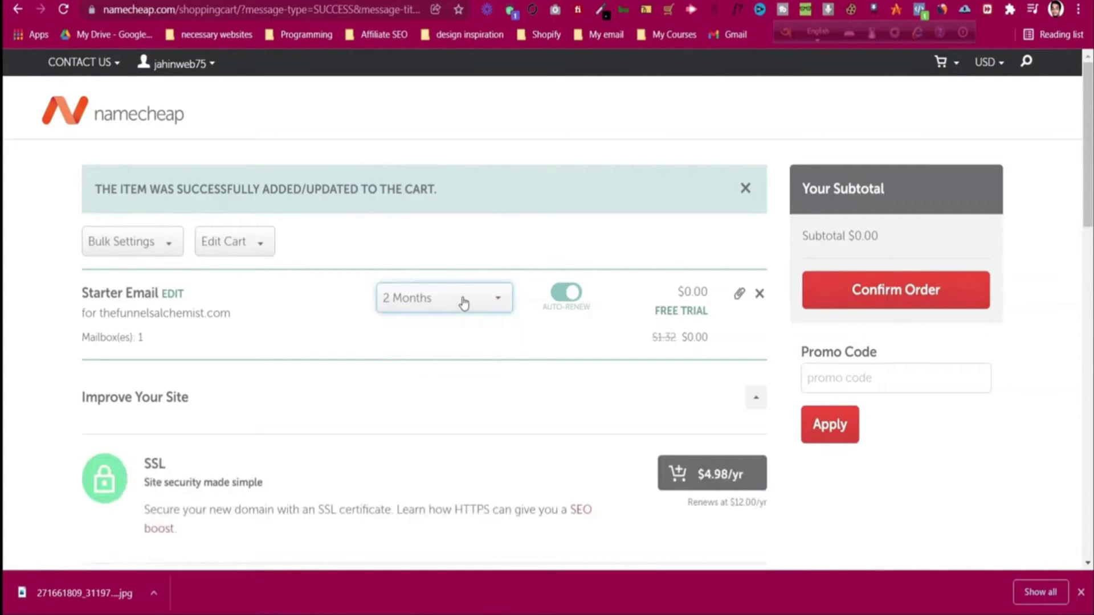
click(576, 293)
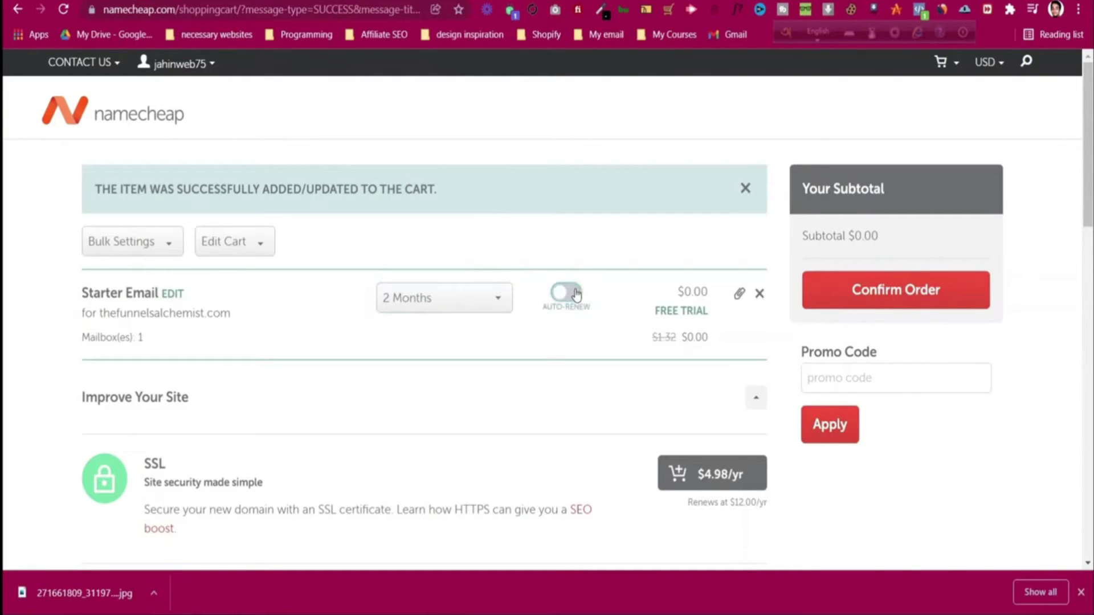
click(869, 296)
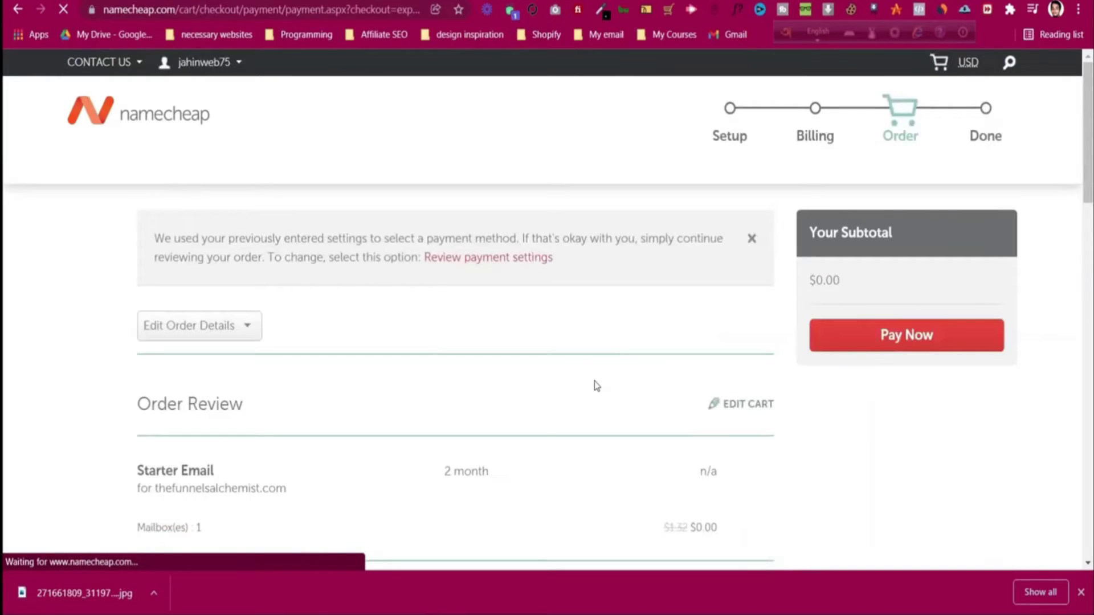
- Accept the terms of service and pay the $0.00 email order
click(942, 349)
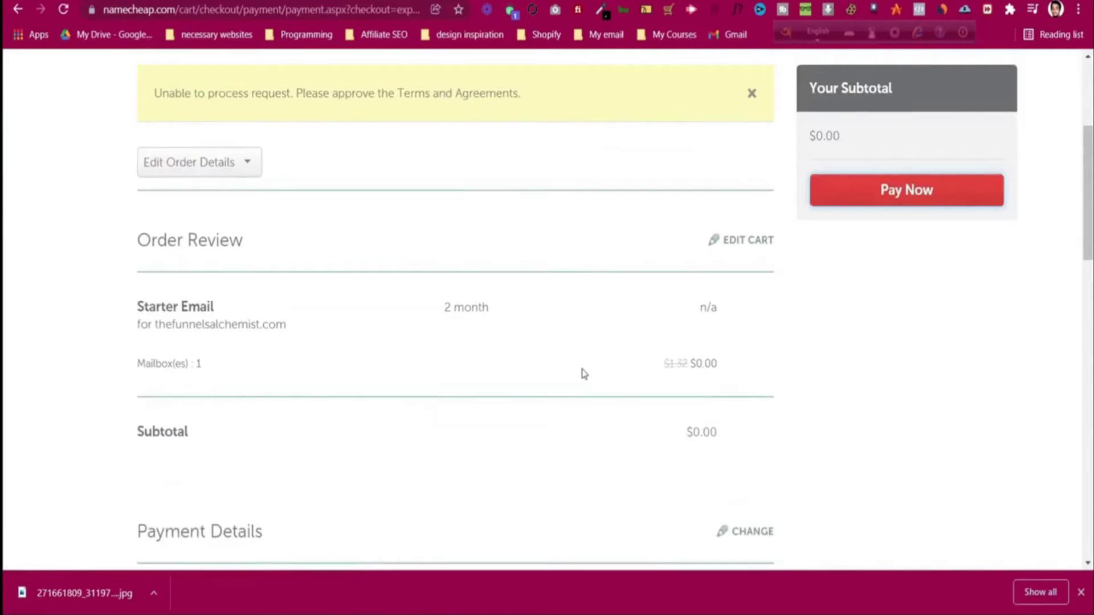
scroll(582, 372, up, 1)
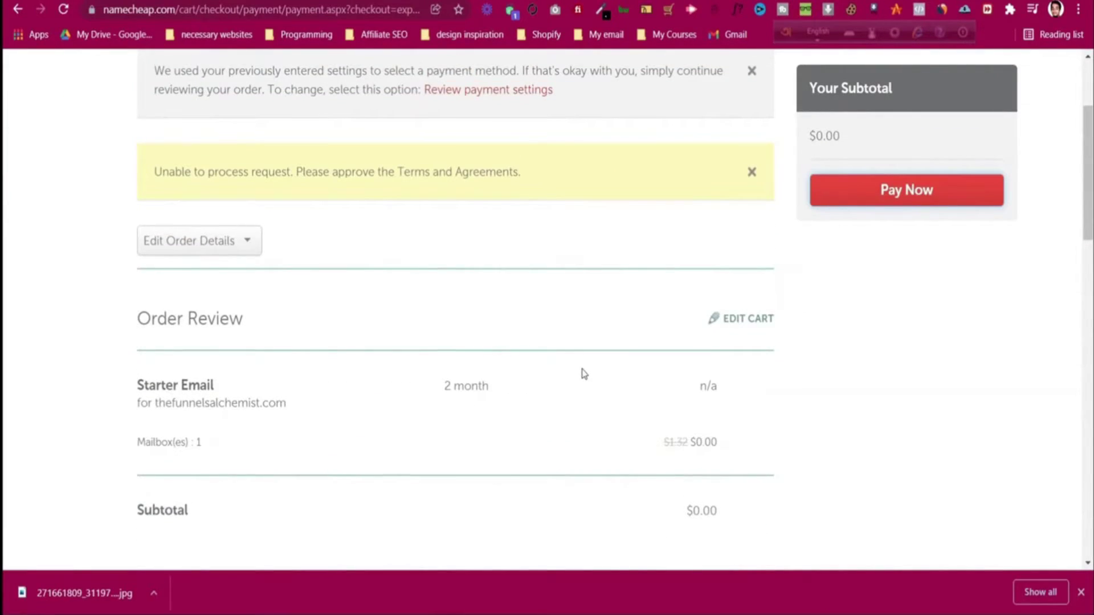
scroll(582, 373, down, 10)
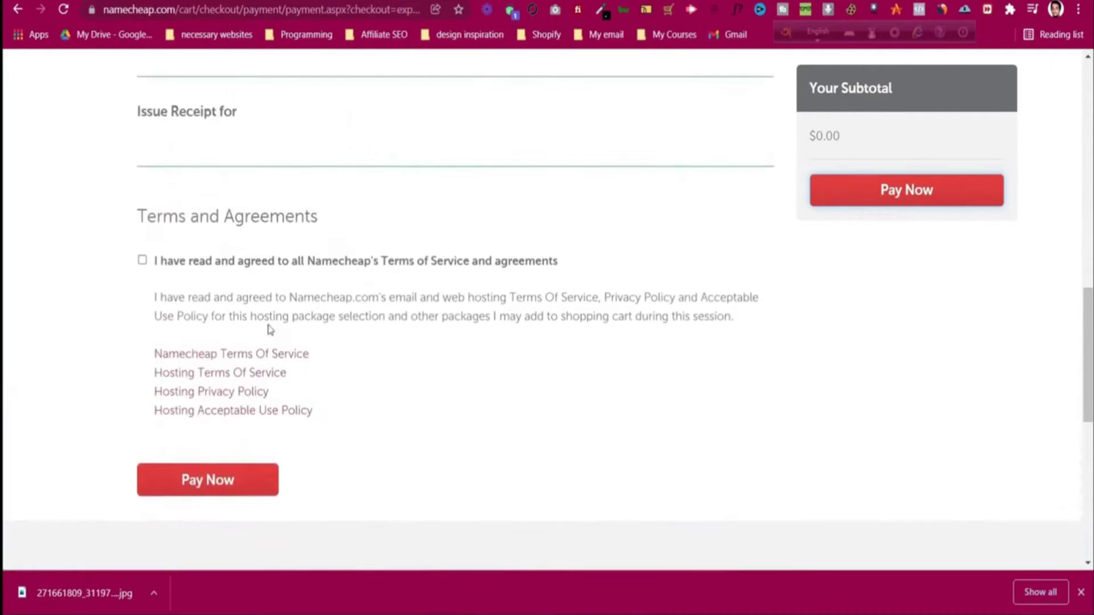
click(142, 260)
click(905, 190)
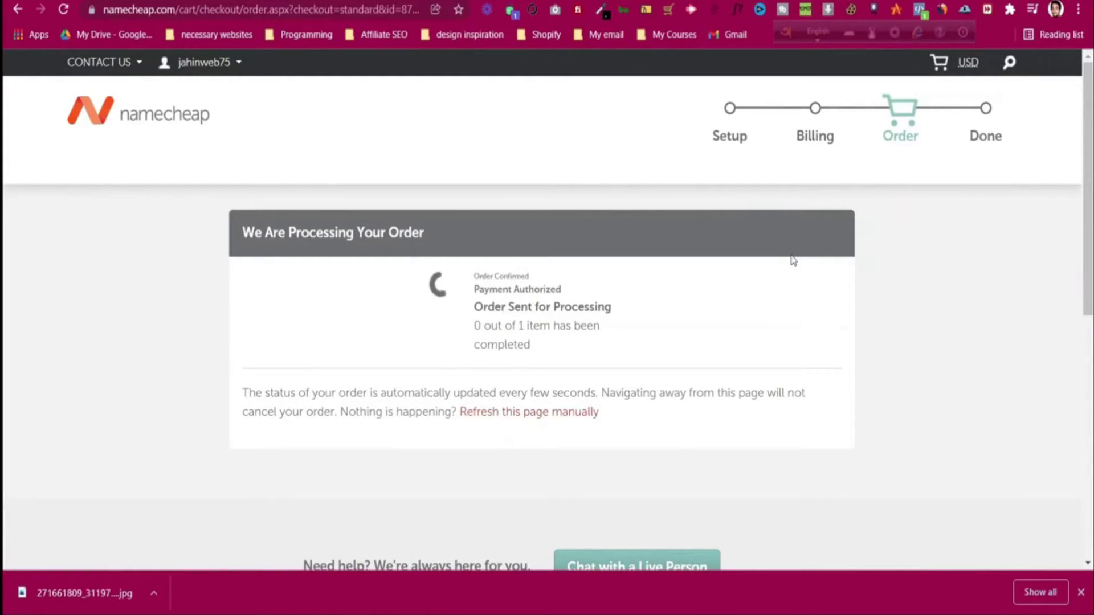
scroll(792, 260, down, 4)
scroll(789, 262, up, 4)
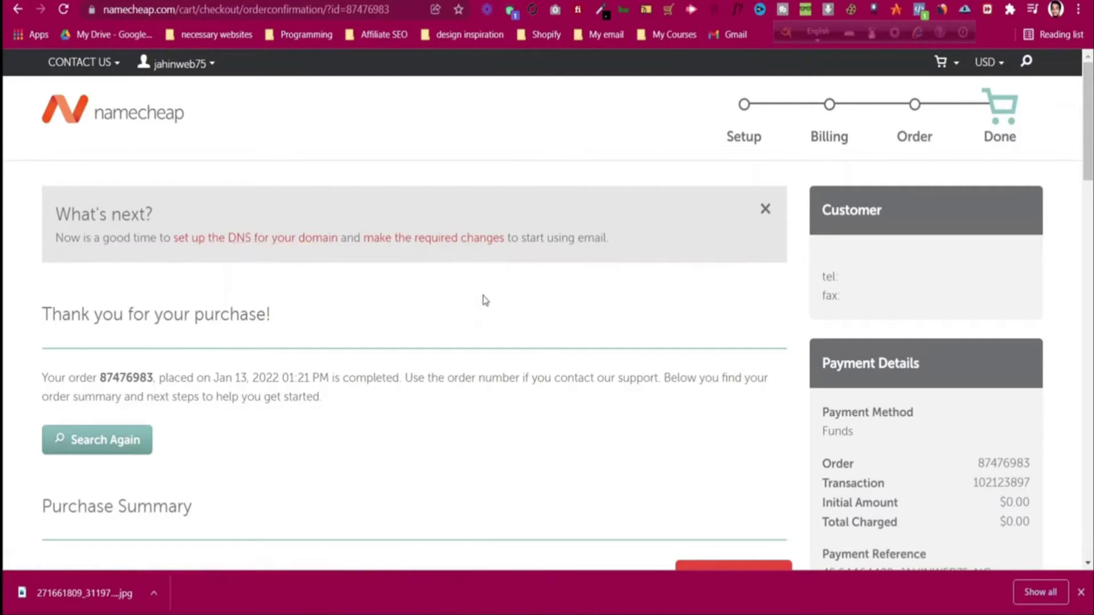
- Open the guide on setting up DNS for thefunnelsalchemist.com from the confirmation page
scroll(485, 300, down, 5)
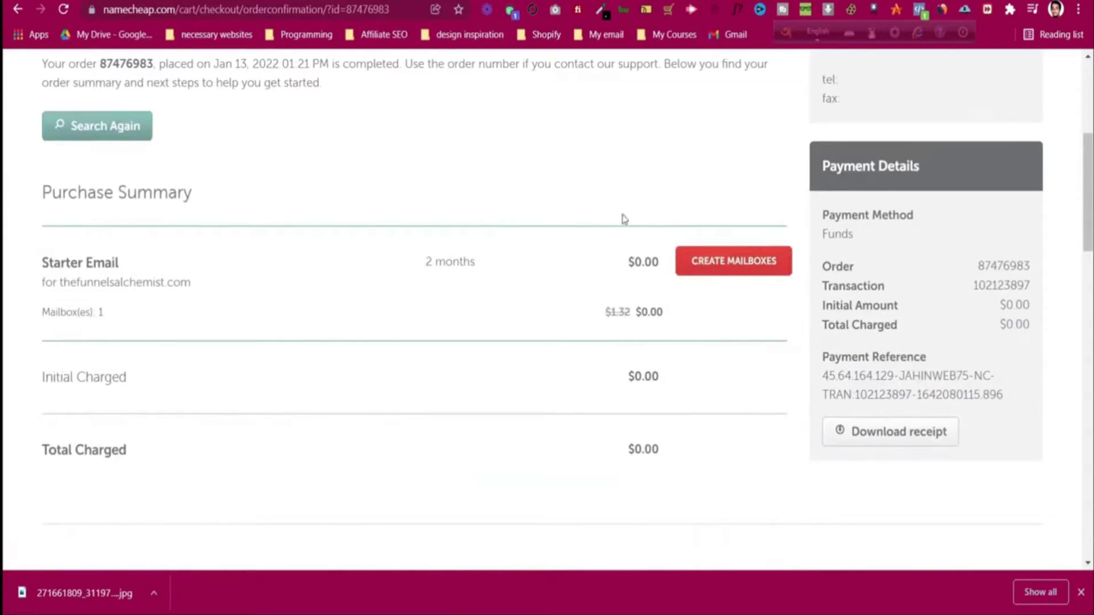
scroll(620, 217, up, 5)
click(285, 239)
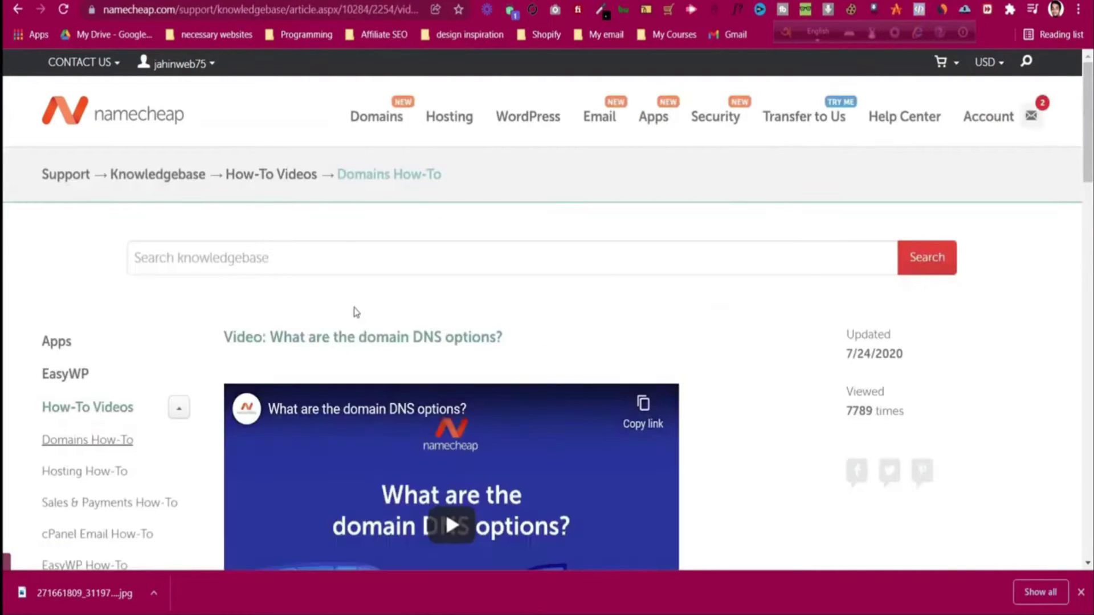
scroll(632, 288, down, 3)
scroll(631, 282, down, 3)
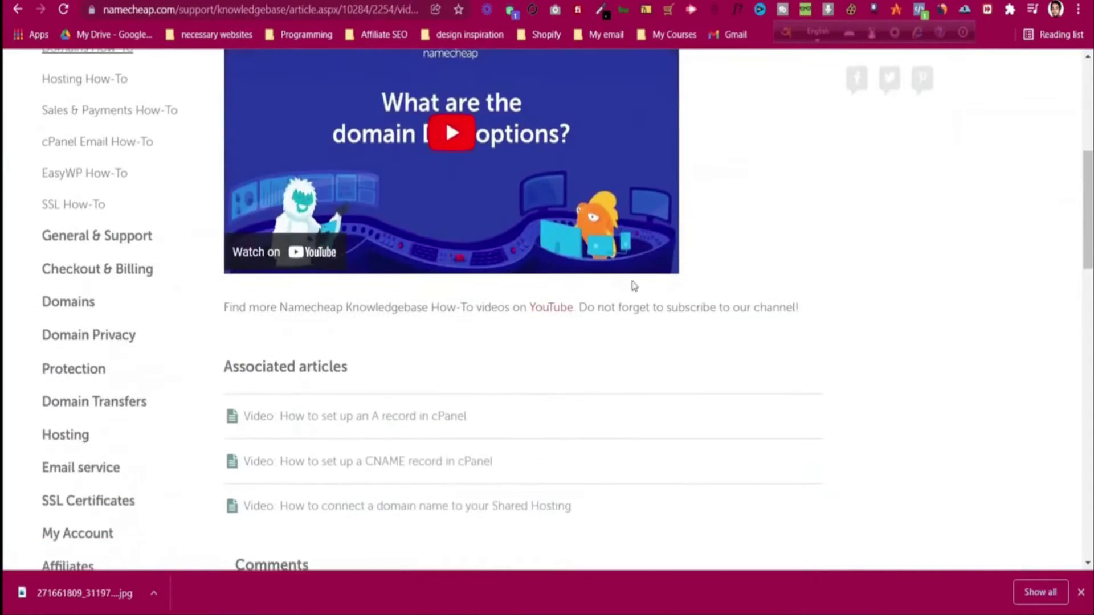
scroll(487, 282, up, 6)
scroll(446, 268, up, 2)
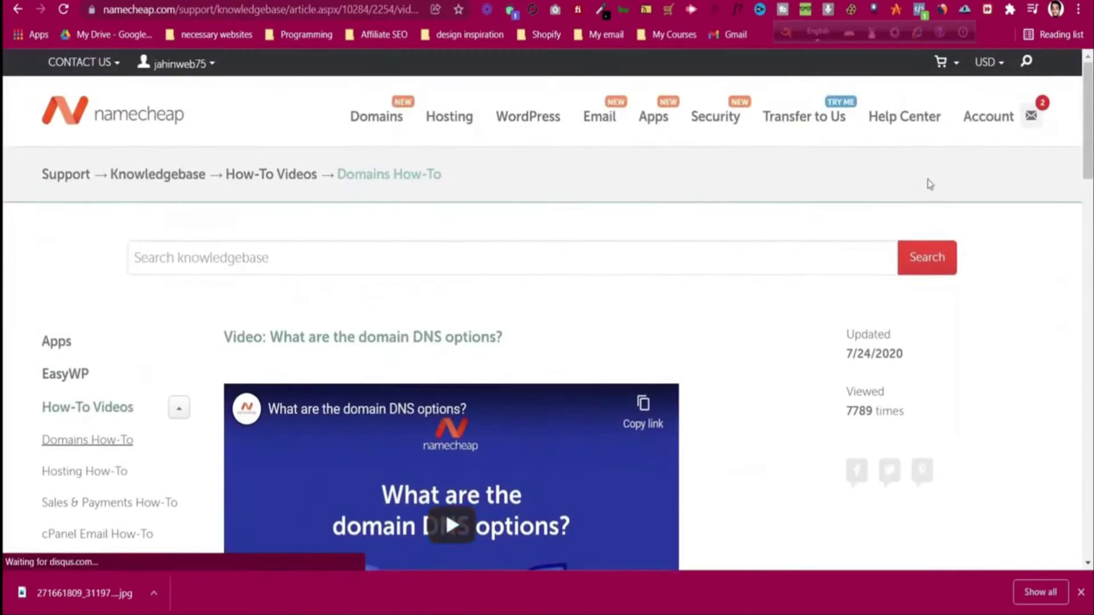
- Return to the order confirmation and open the new email plan to create mailboxes
click(23, 16)
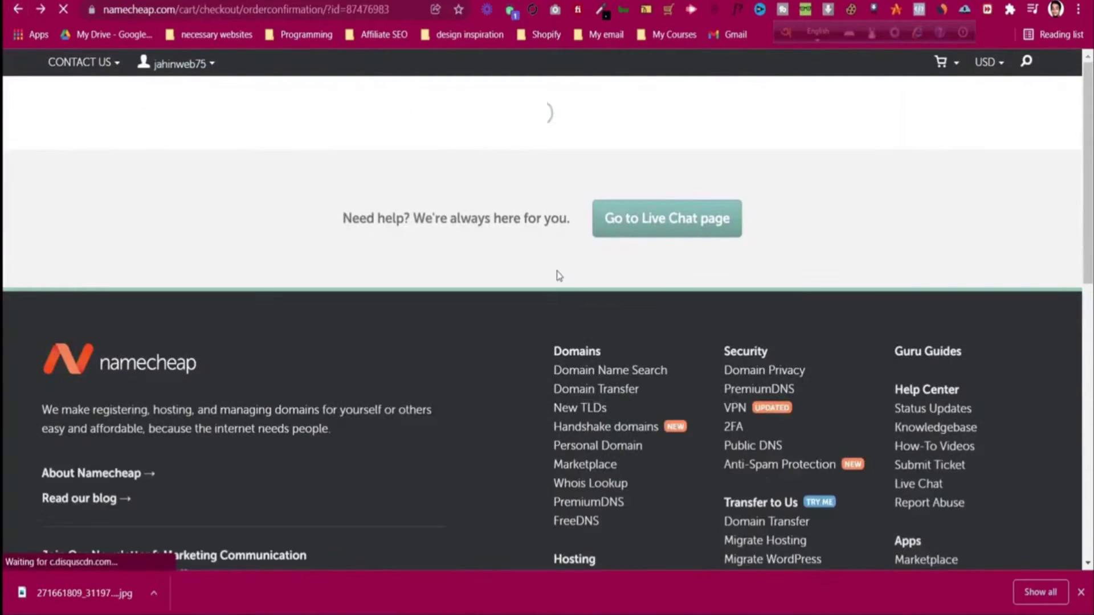
scroll(559, 276, down, 6)
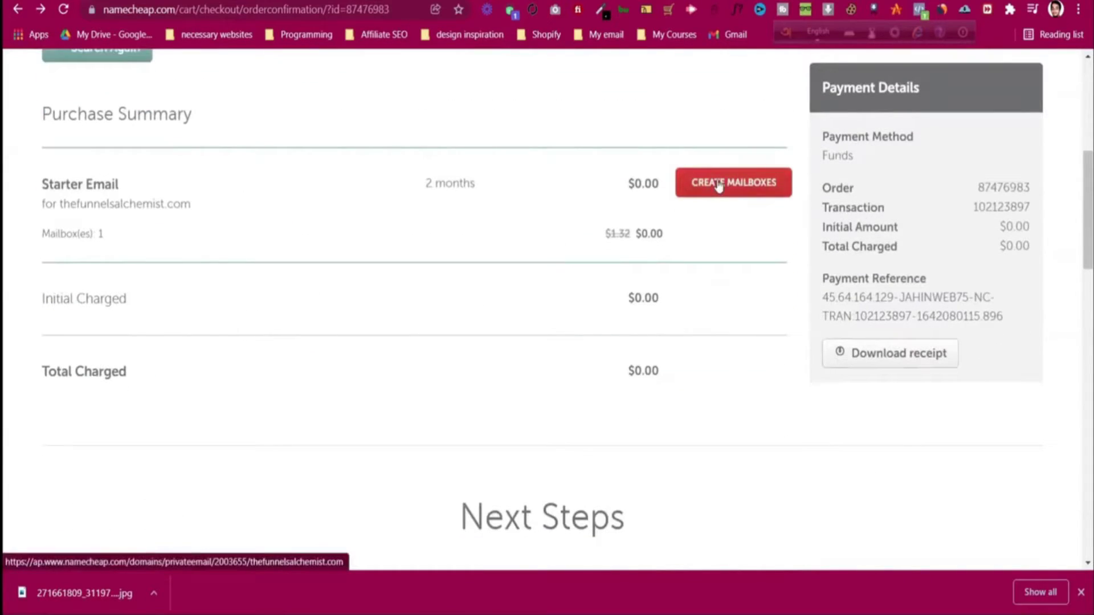
click(718, 183)
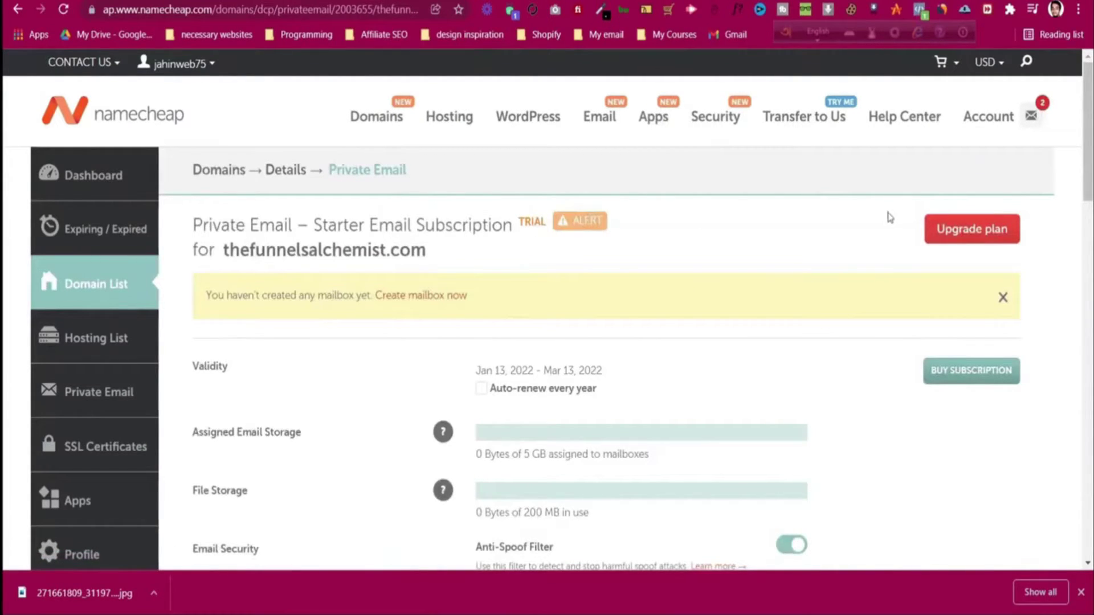
- Open the empty Create Mailbox form for thefunnelsalchemist.com with 5 GB storage
scroll(442, 249, down, 1)
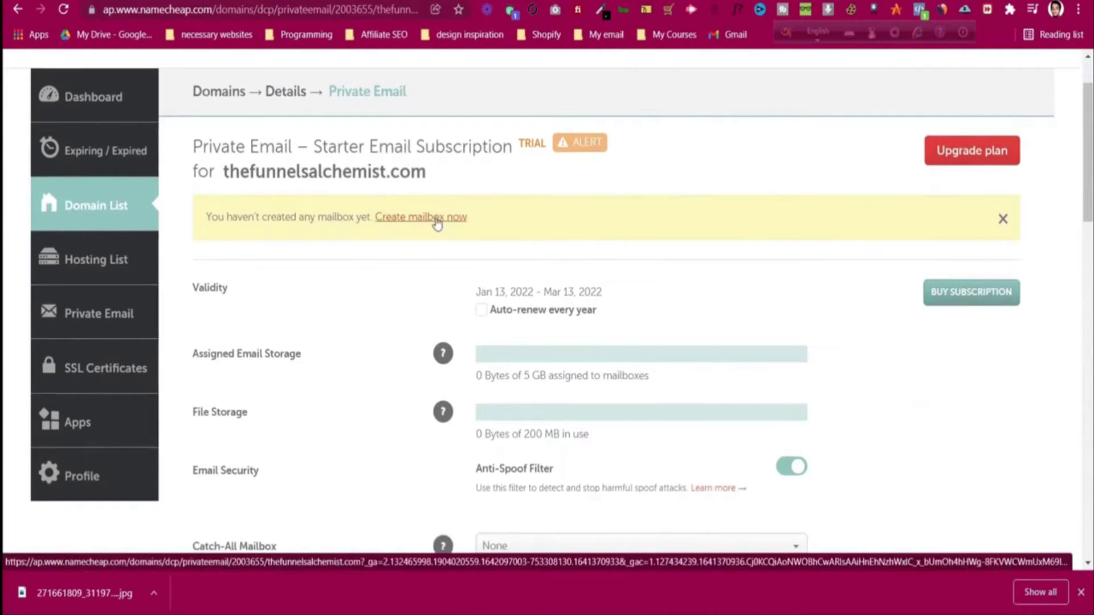
scroll(437, 222, down, 2)
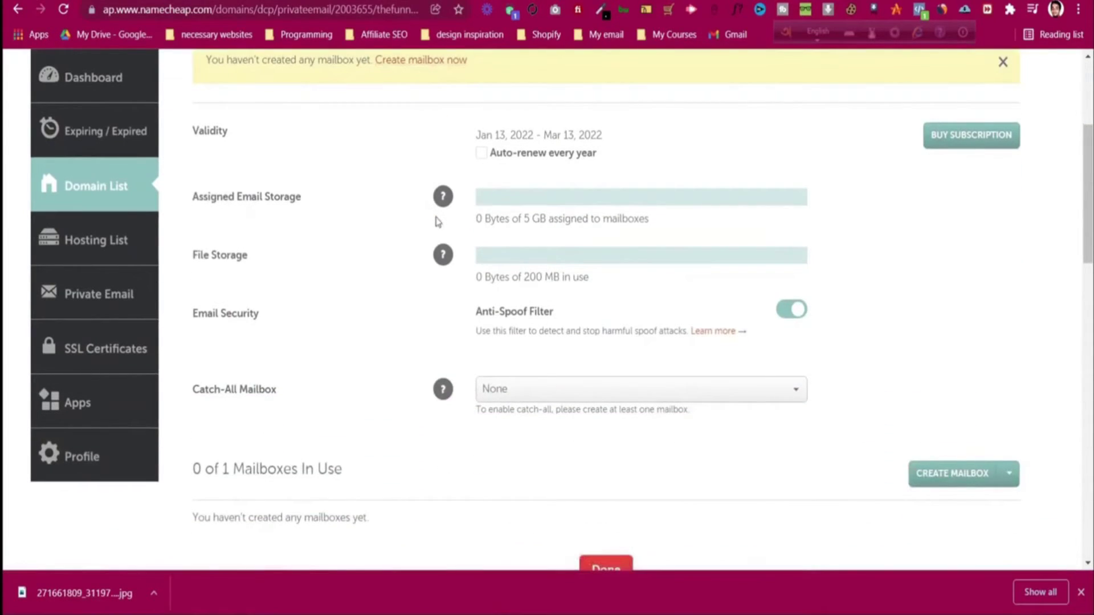
scroll(437, 222, up, 3)
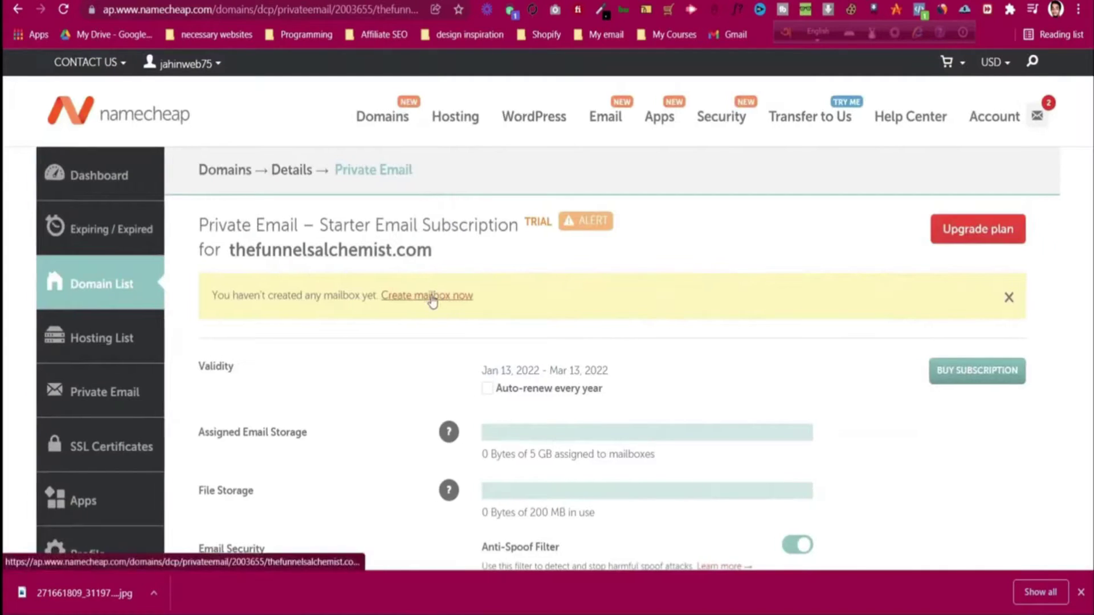
click(439, 296)
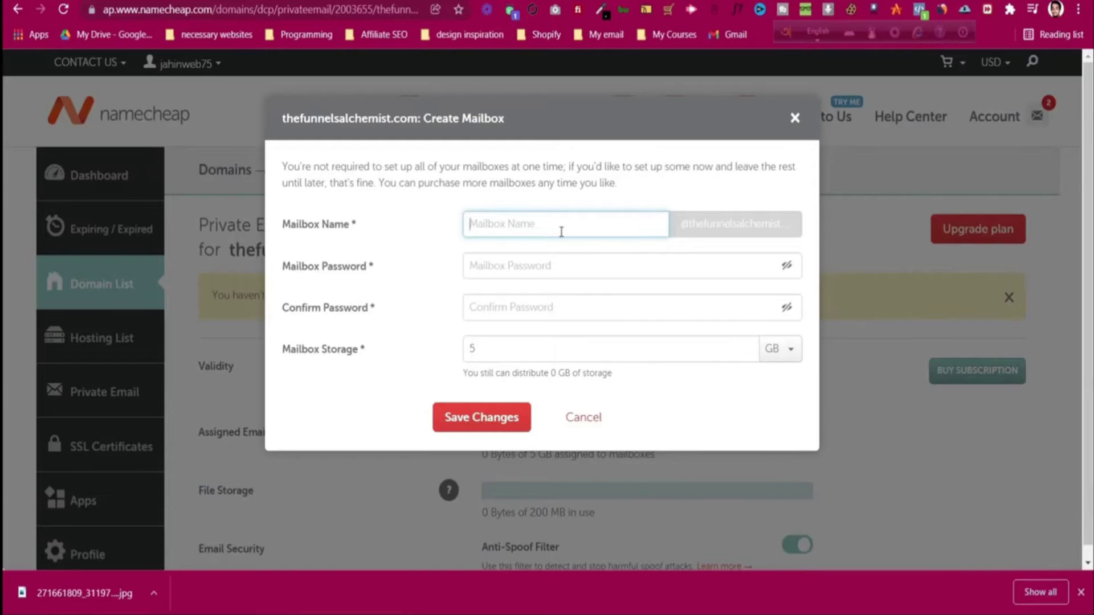
click(744, 239)
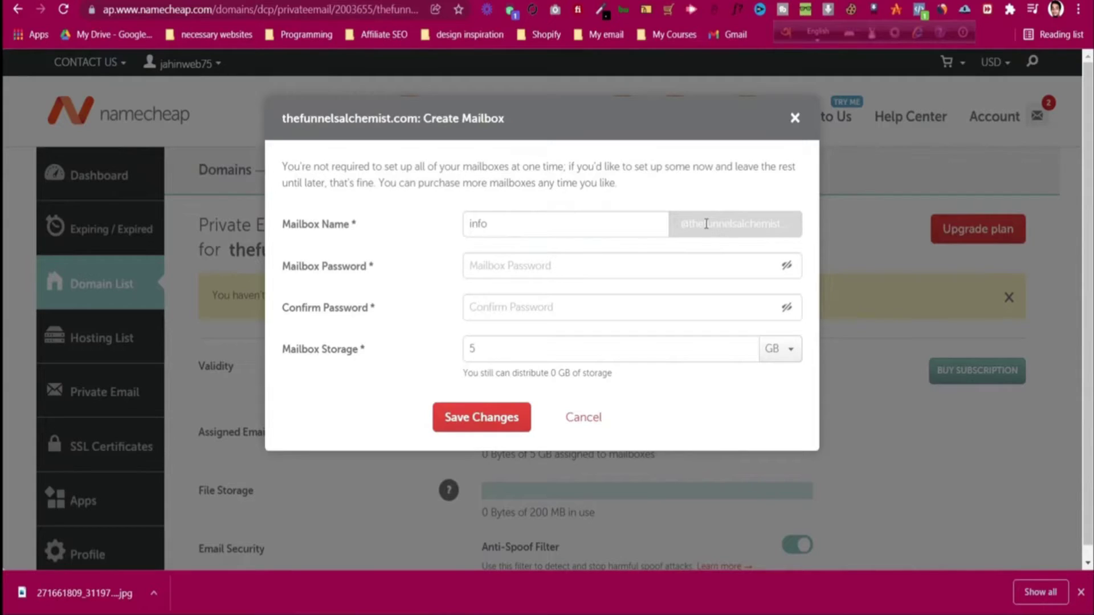
click(582, 272)
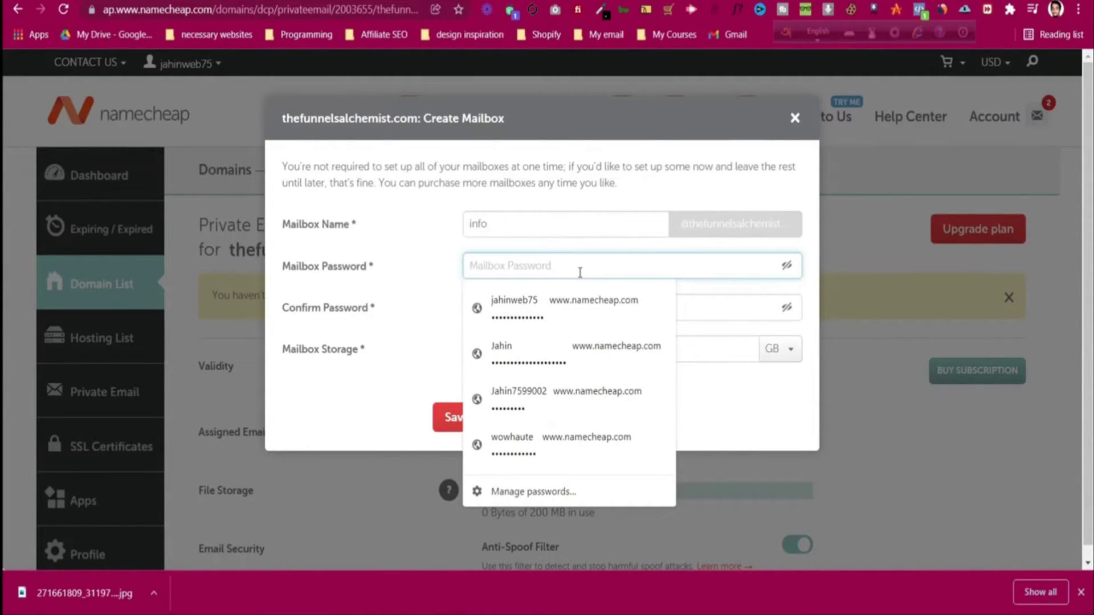
text(******)
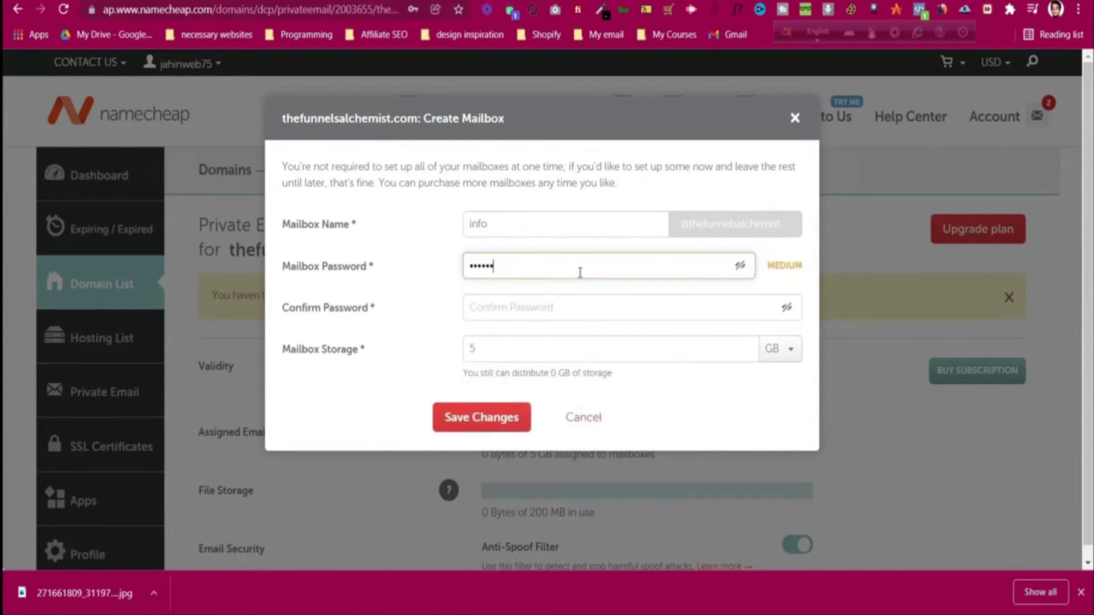
text(***)
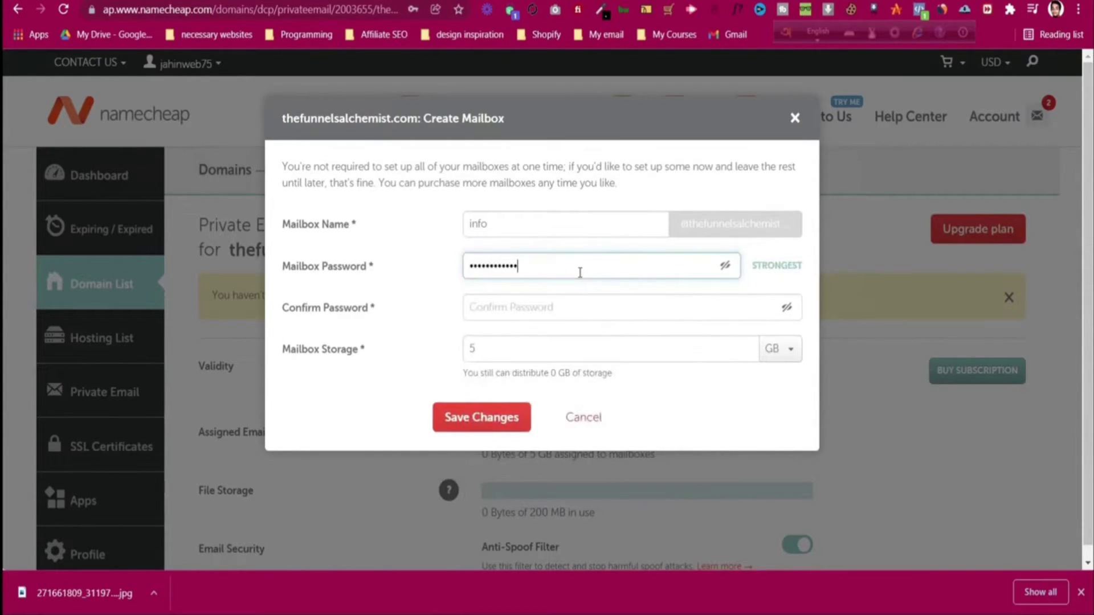
click(567, 307)
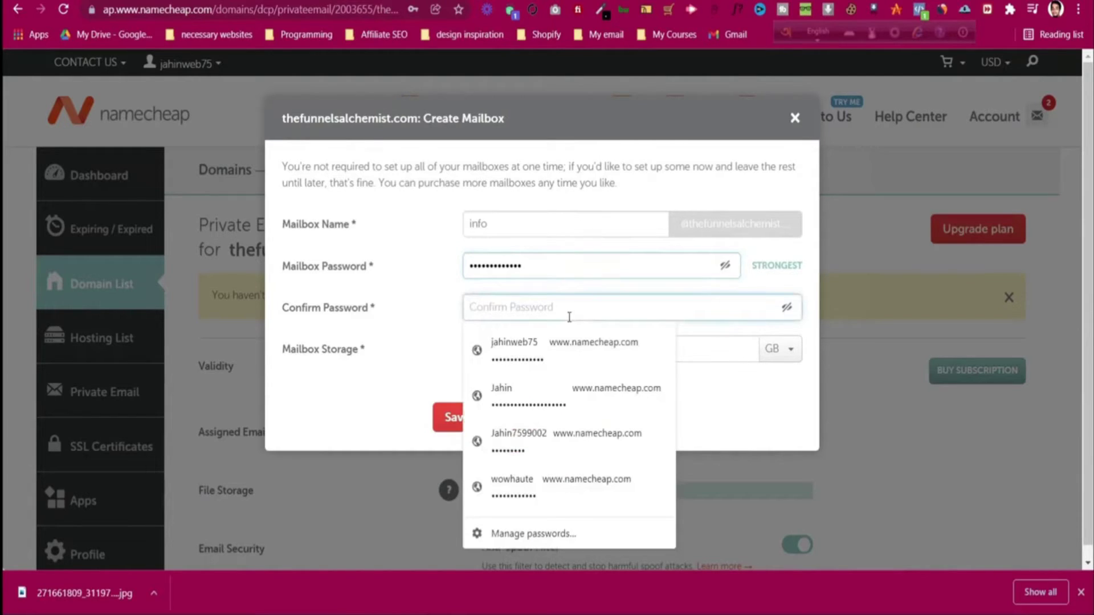
text(***)
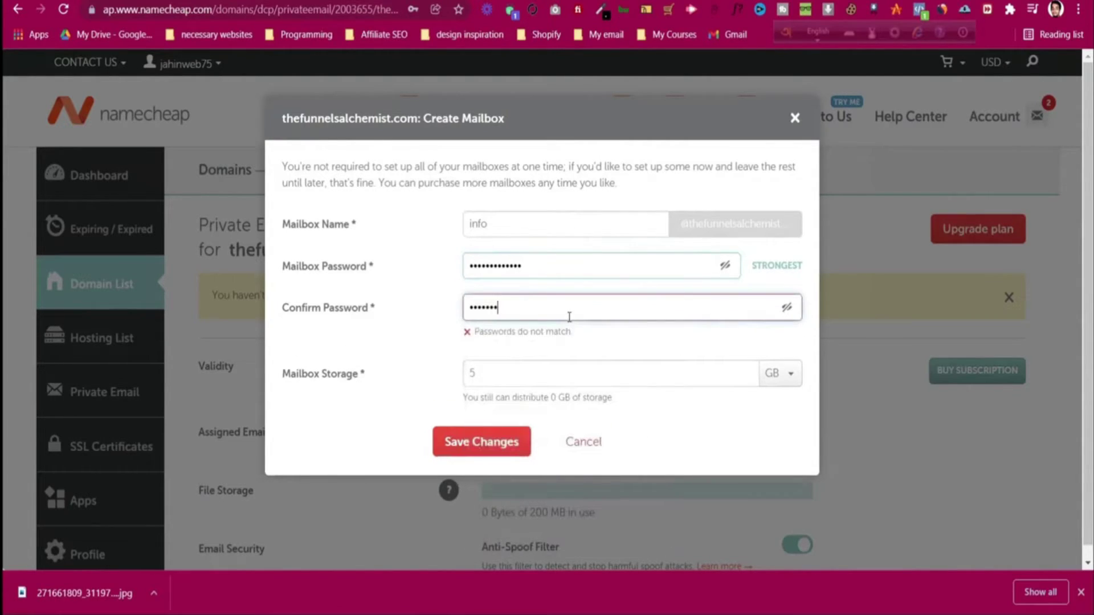
key(BackSpace)
key(BackSpace)
key(BackSpace)
key(BackSpace)
key(BackSpace)
key(BackSpace)
text(**)
click(558, 272)
key(ctrl+a)
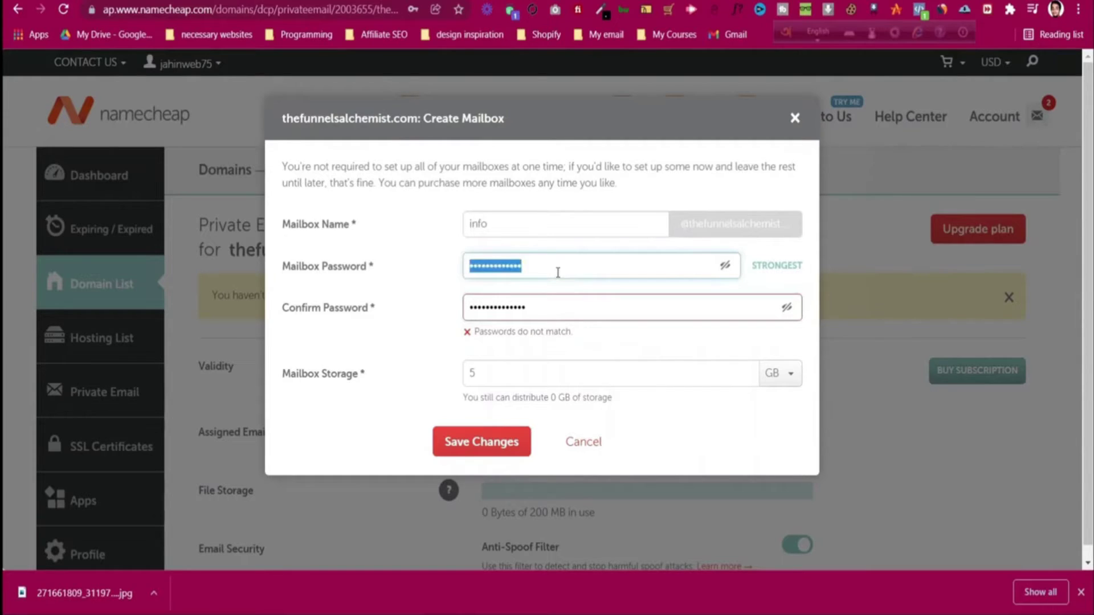
text(*********)
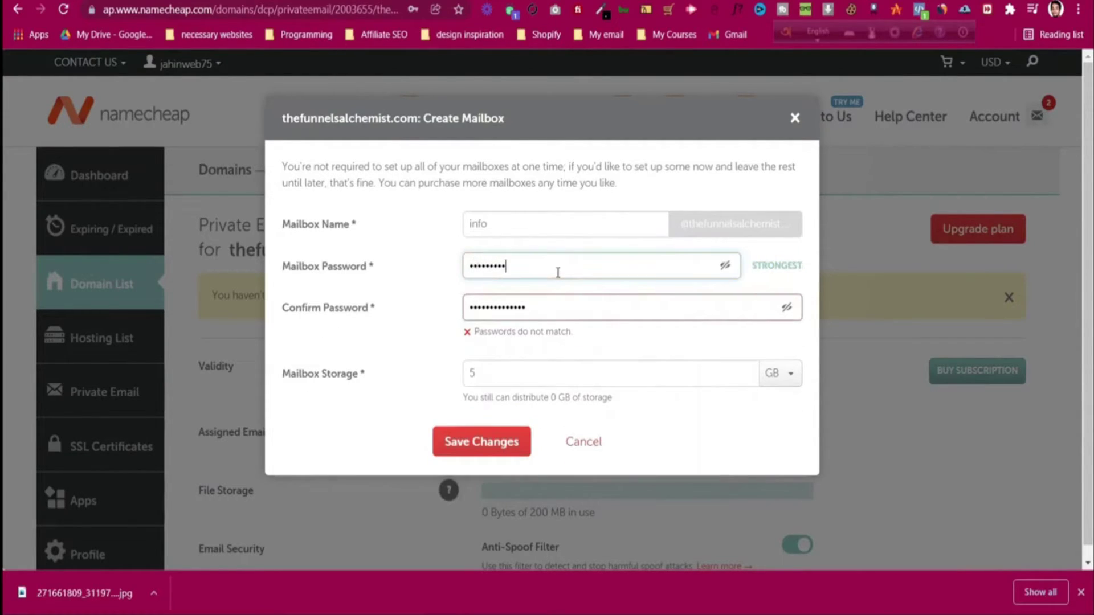
text(*****)
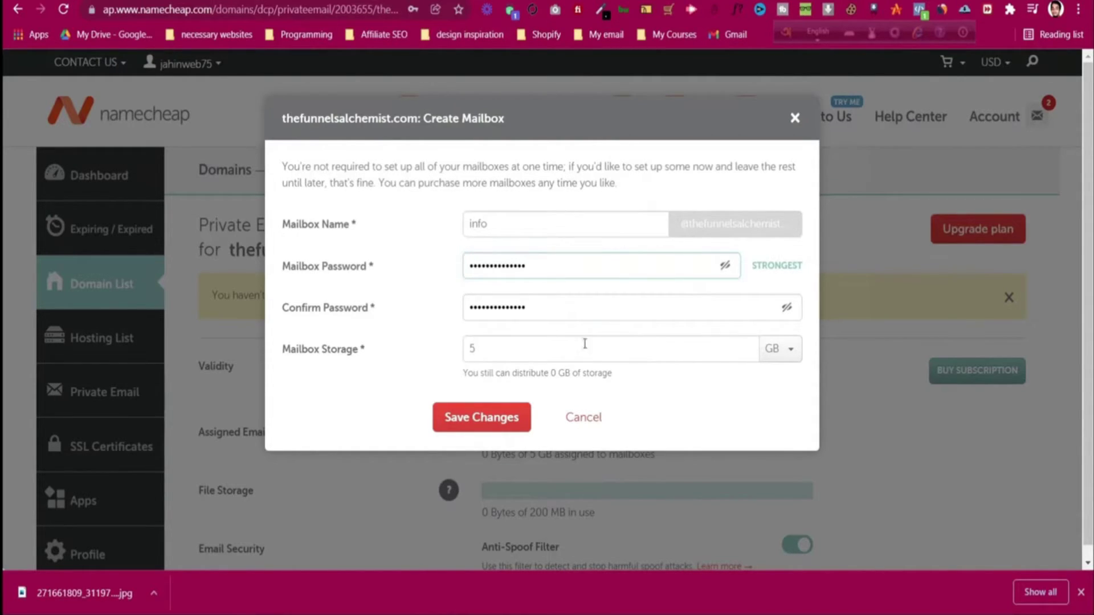
click(480, 418)
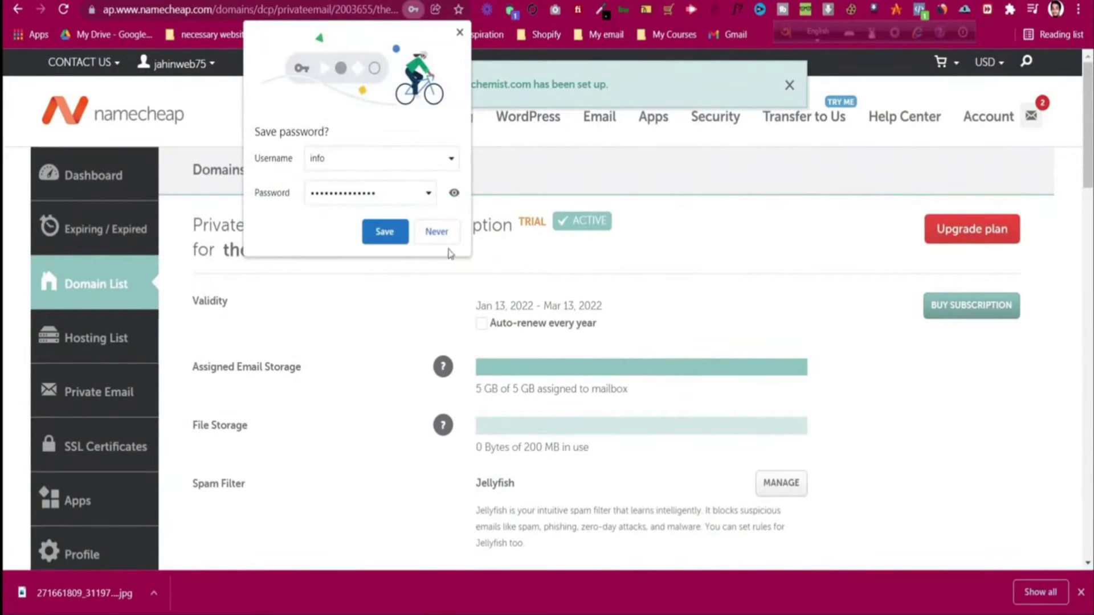
- Dismiss the browser's save-password prompt and finish the mailbox setup
click(383, 231)
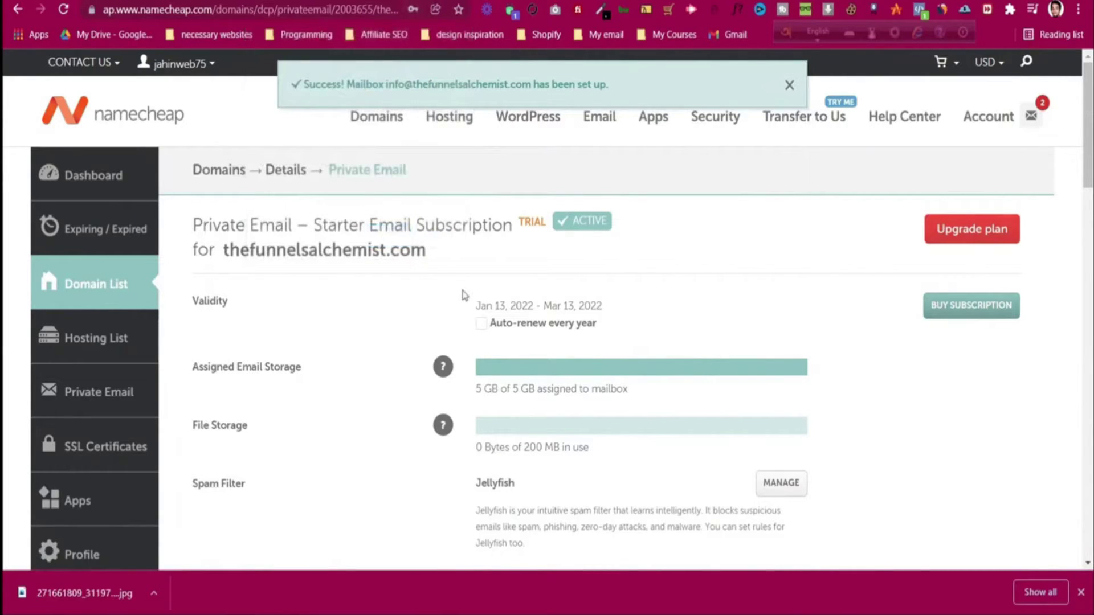
scroll(462, 293, down, 3)
scroll(464, 295, down, 5)
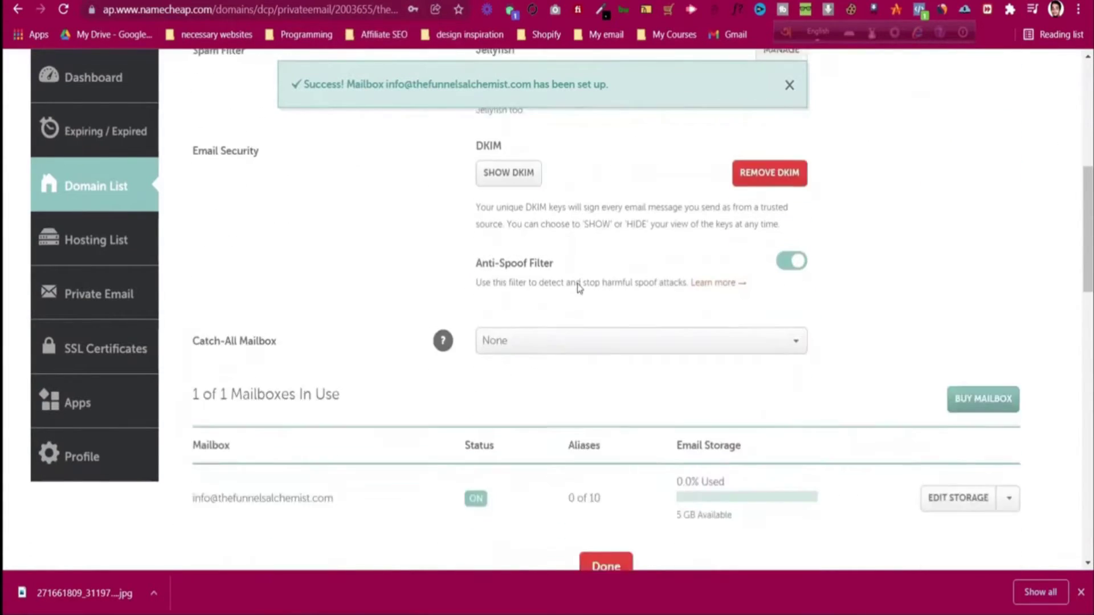
scroll(577, 285, down, 2)
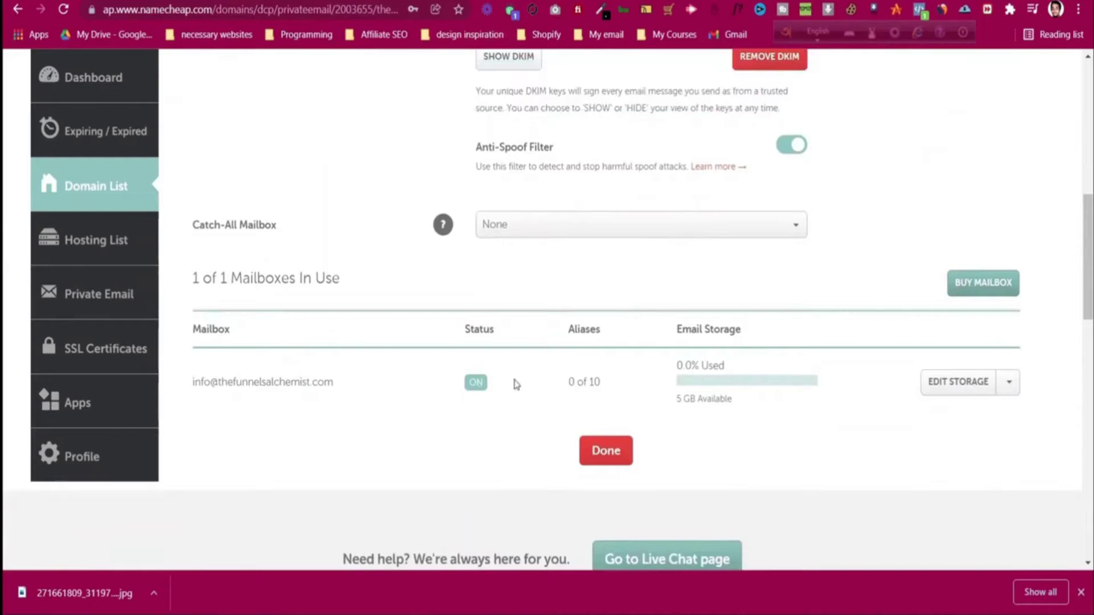
click(624, 456)
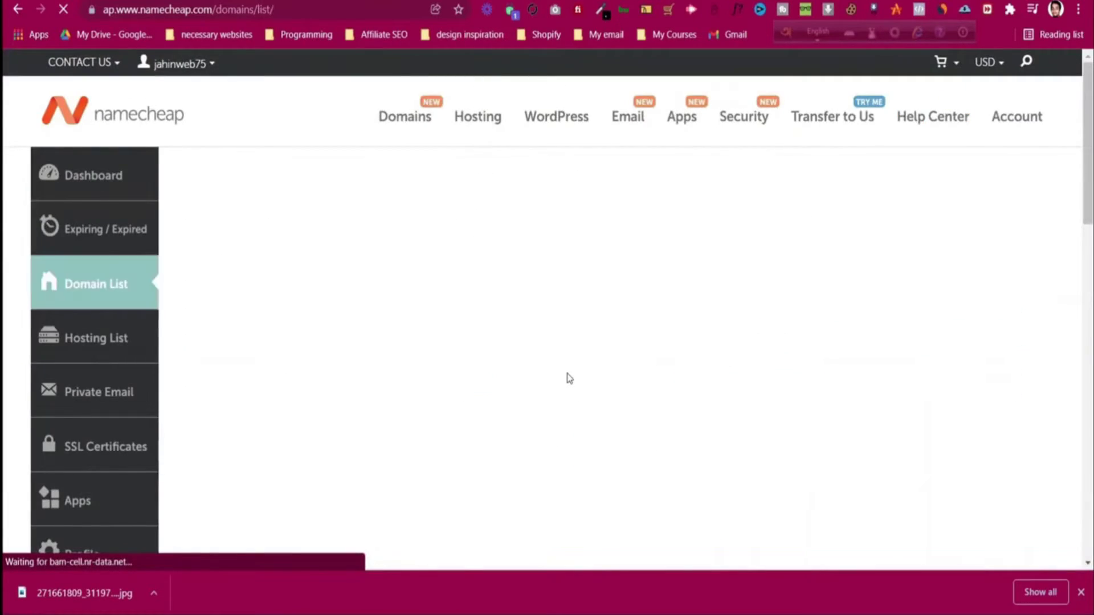
- Manage the thefunnelsalchemist.com Private Email subscription to view its mailbox table
scroll(566, 368, down, 4)
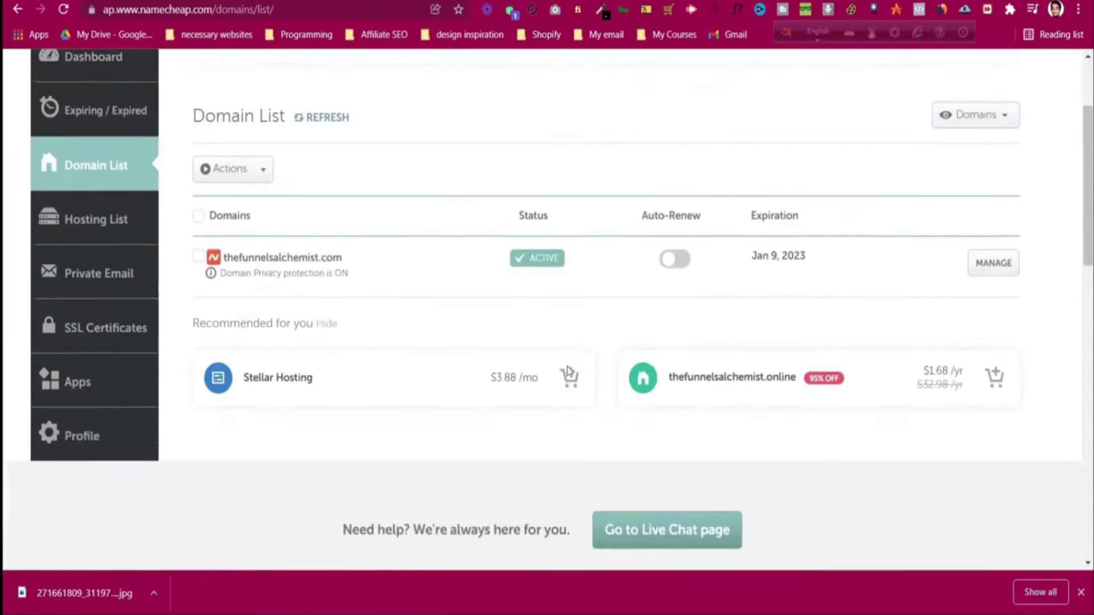
scroll(567, 367, up, 3)
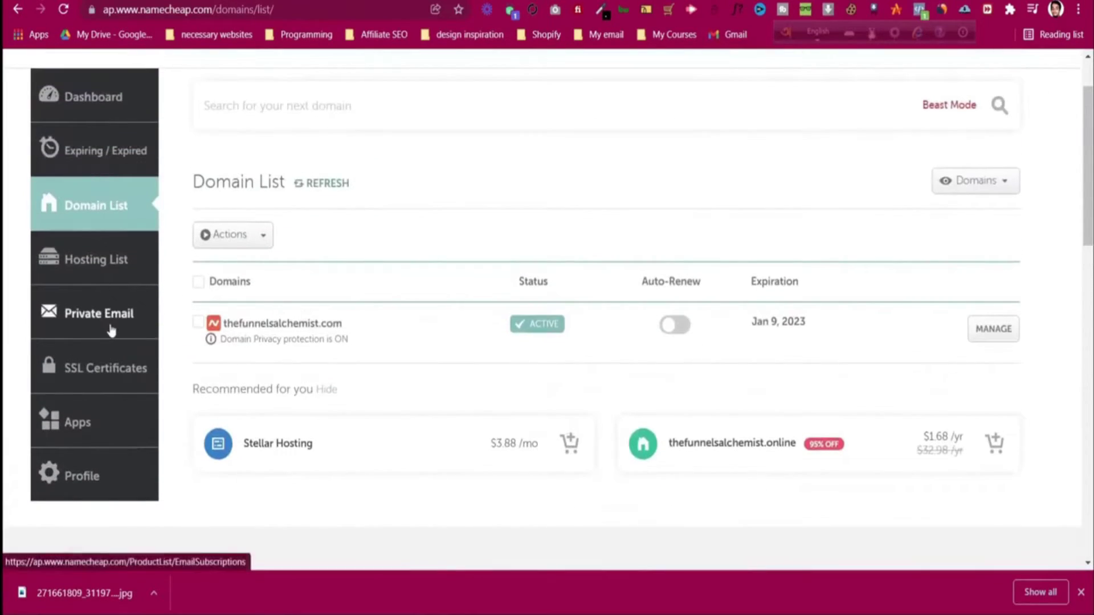
click(113, 320)
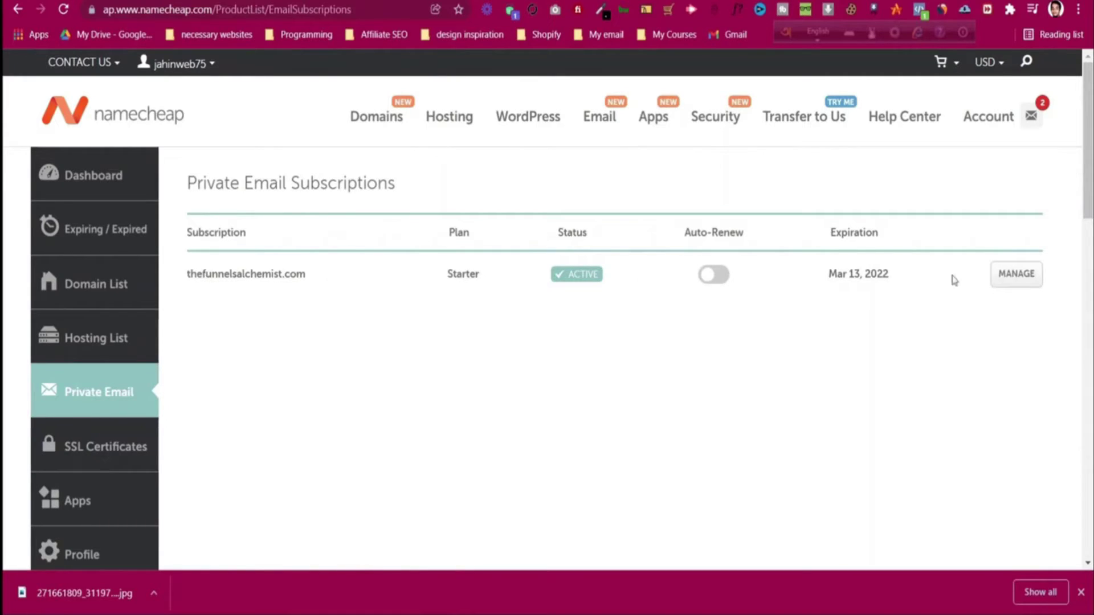
click(1004, 277)
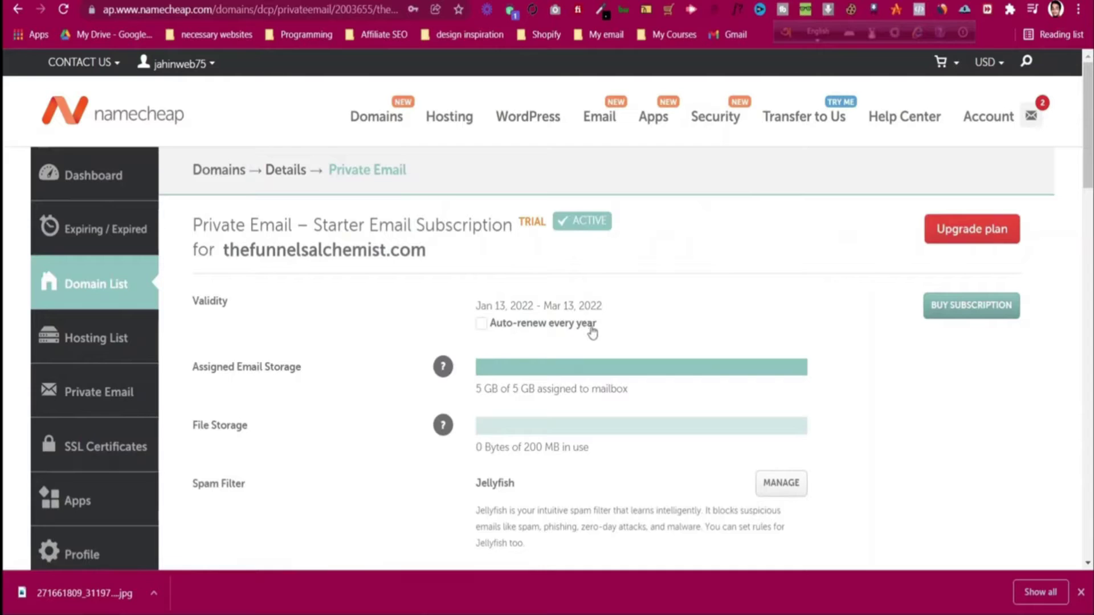
scroll(593, 331, down, 10)
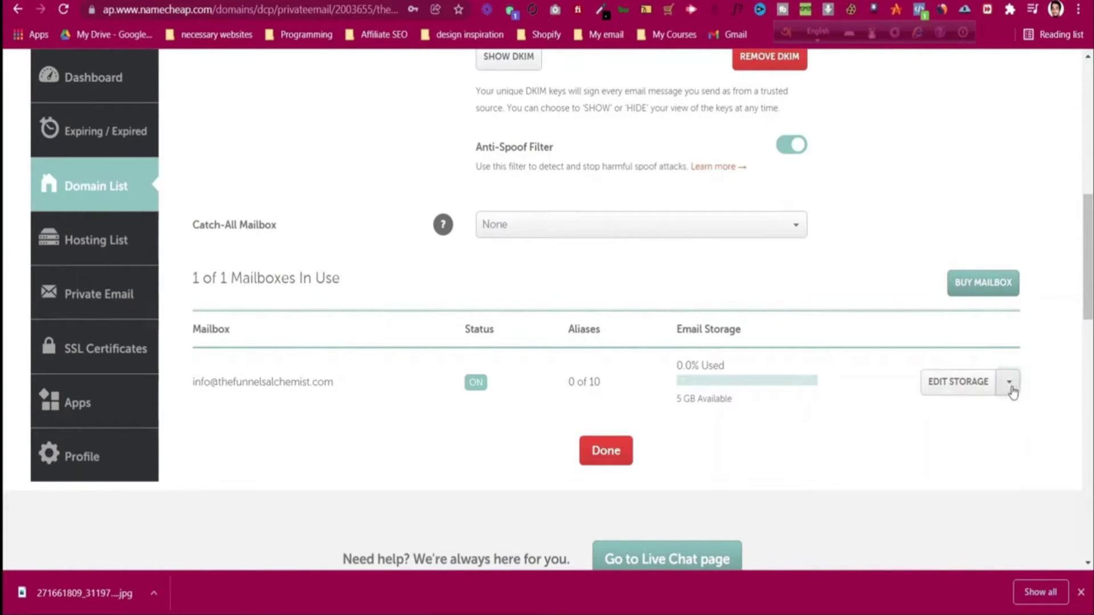
- Open webmail for the info mailbox and copy its full address
click(1010, 385)
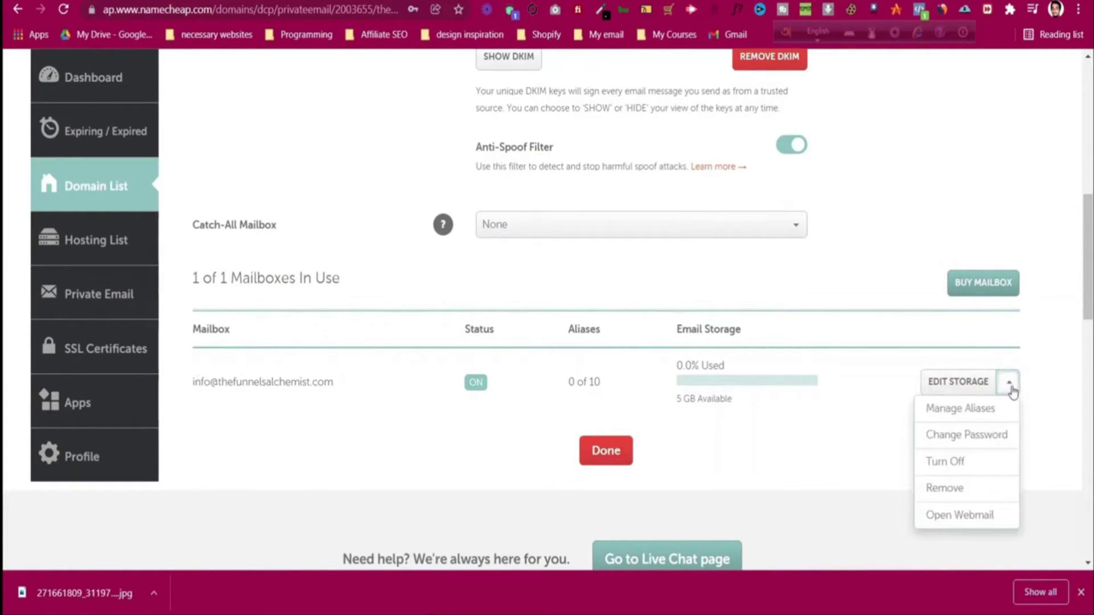
click(977, 515)
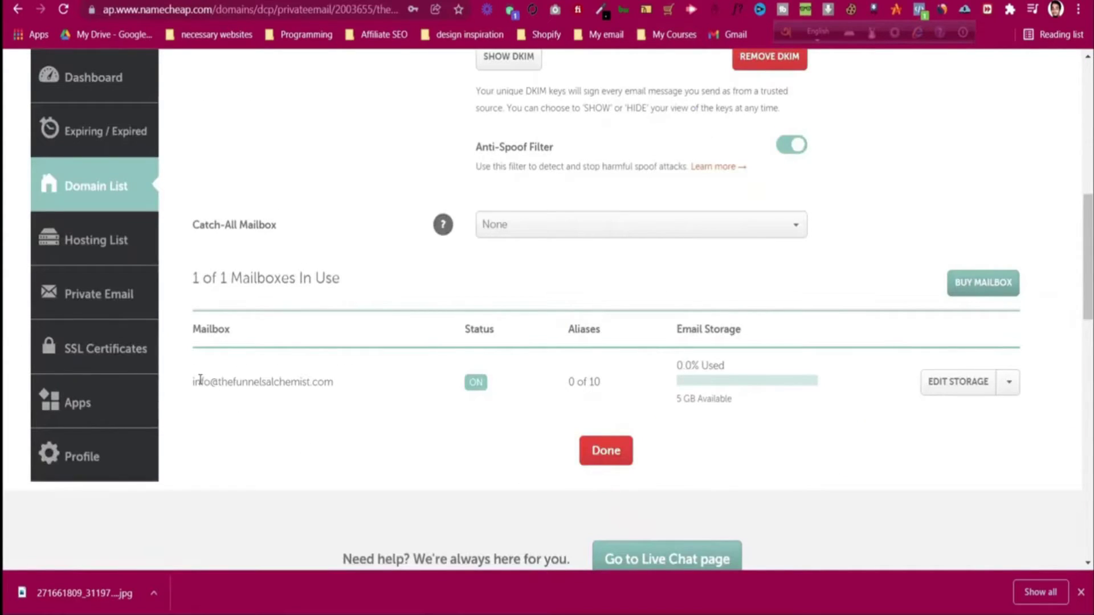
drag(194, 381, 336, 382)
right_click(311, 379)
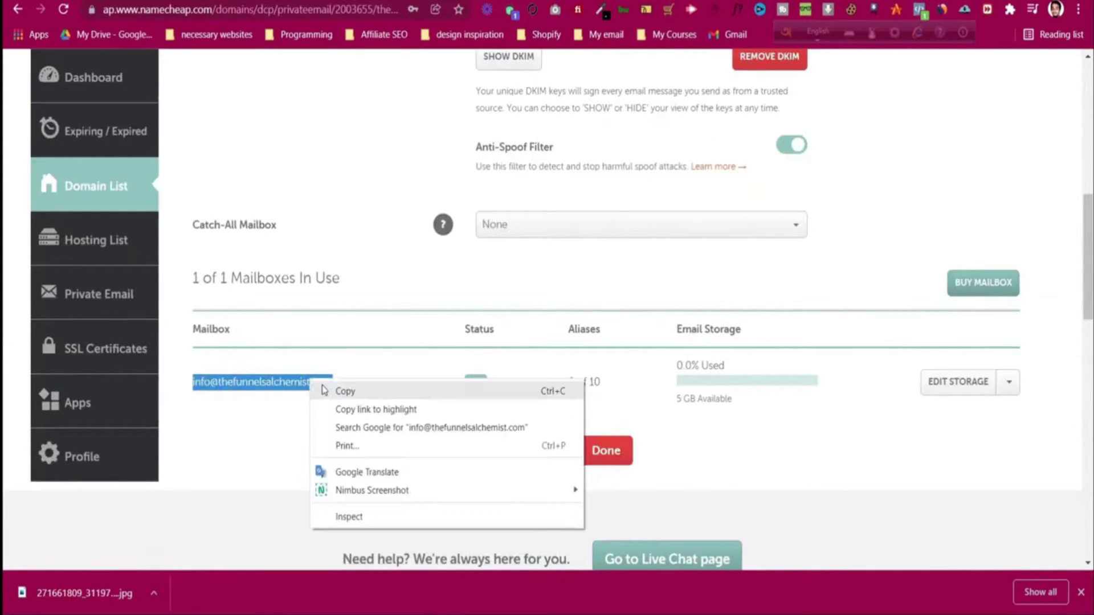
click(325, 392)
click(356, 261)
- Go to the Namecheap Domain List showing thefunnelsalchemist.com
scroll(256, 254, up, 10)
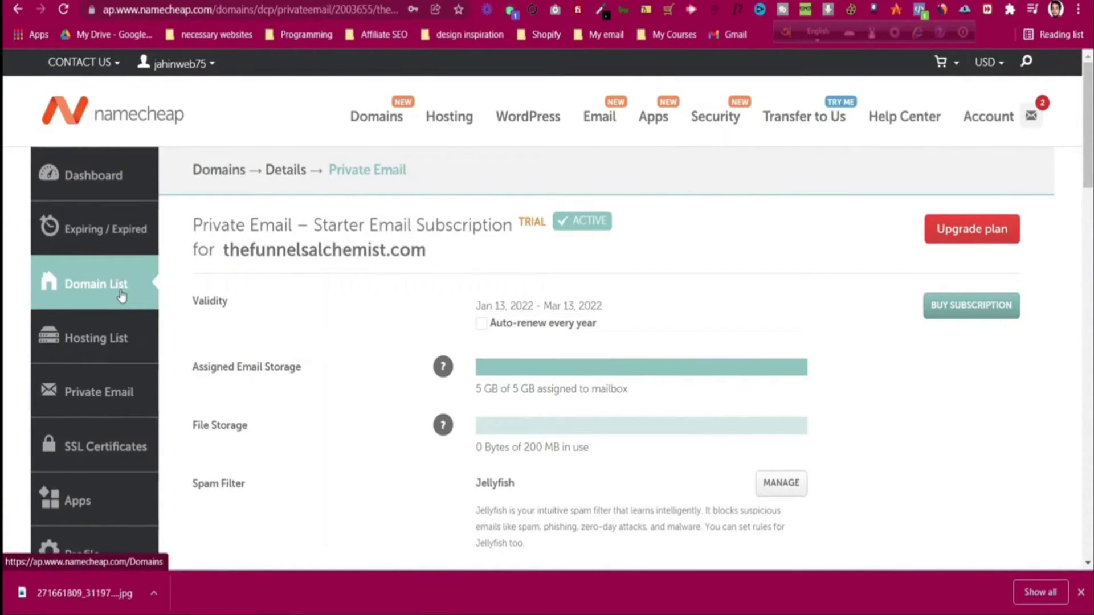
click(121, 295)
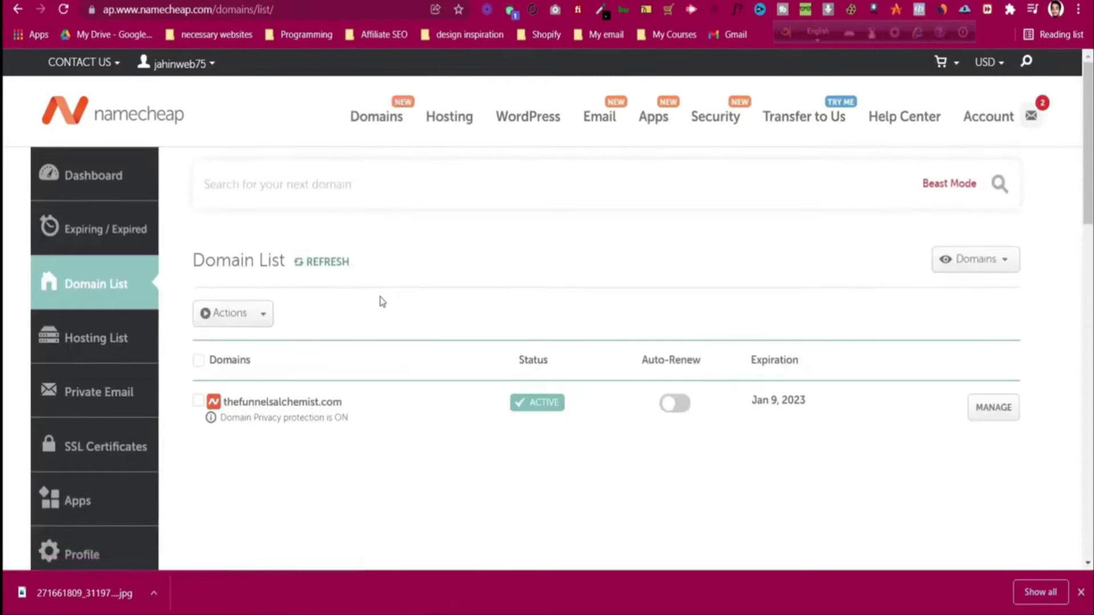
scroll(382, 301, down, 1)
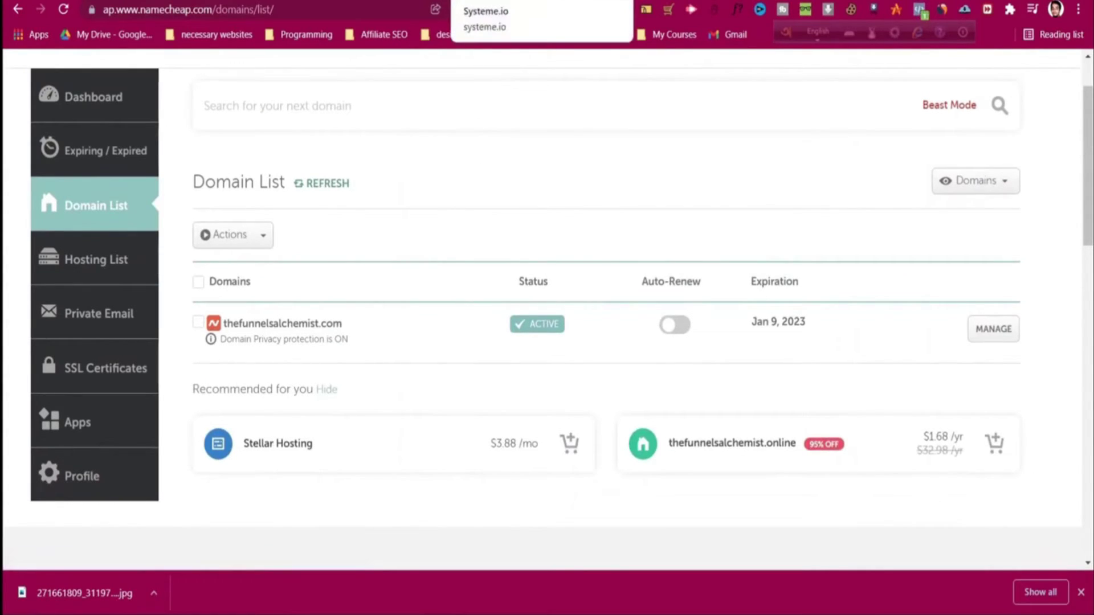
- In the Systeme.io tab, open account Settings and go to Custom domains
click(473, 1)
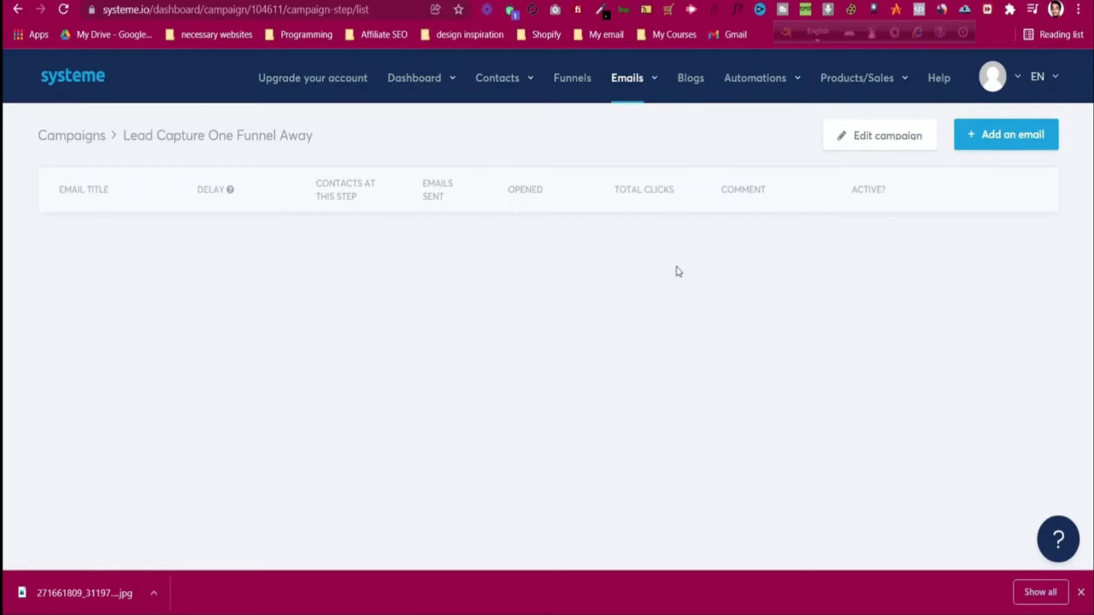
click(1012, 85)
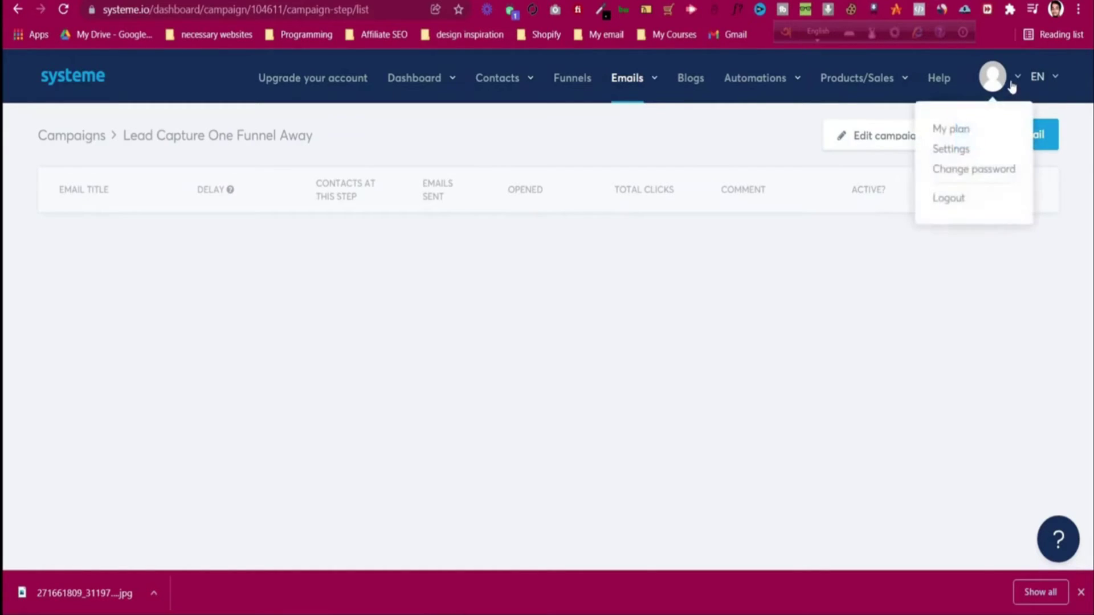
click(971, 149)
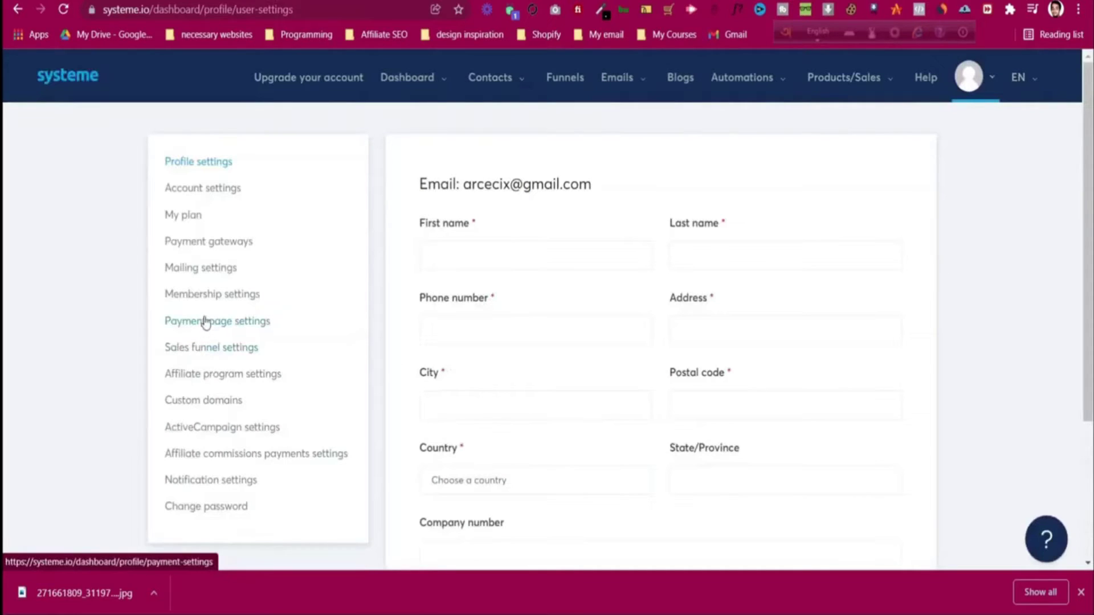
click(215, 400)
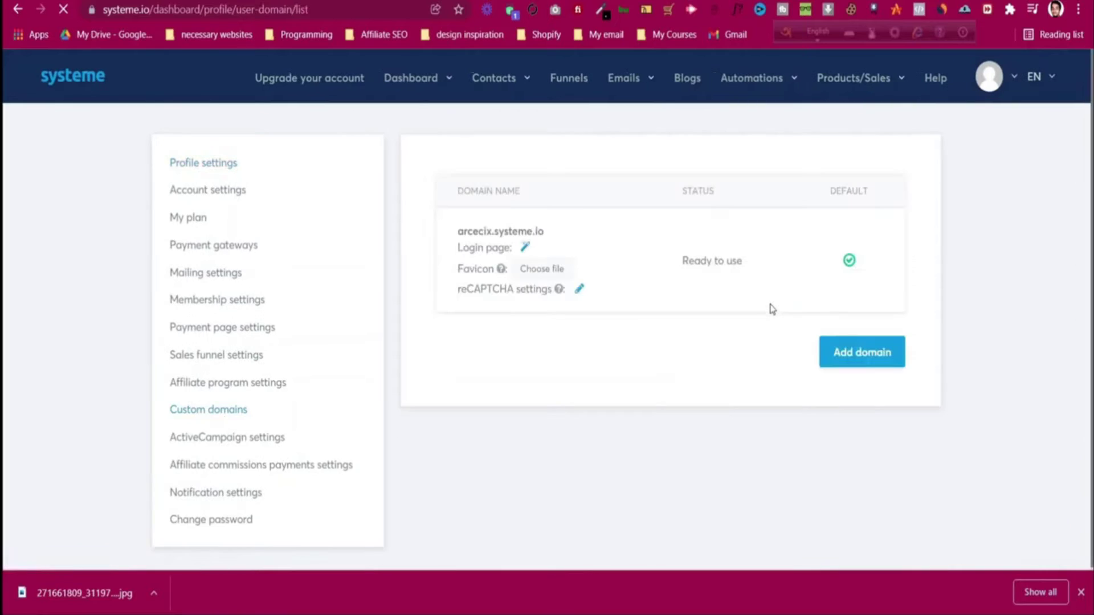
click(862, 352)
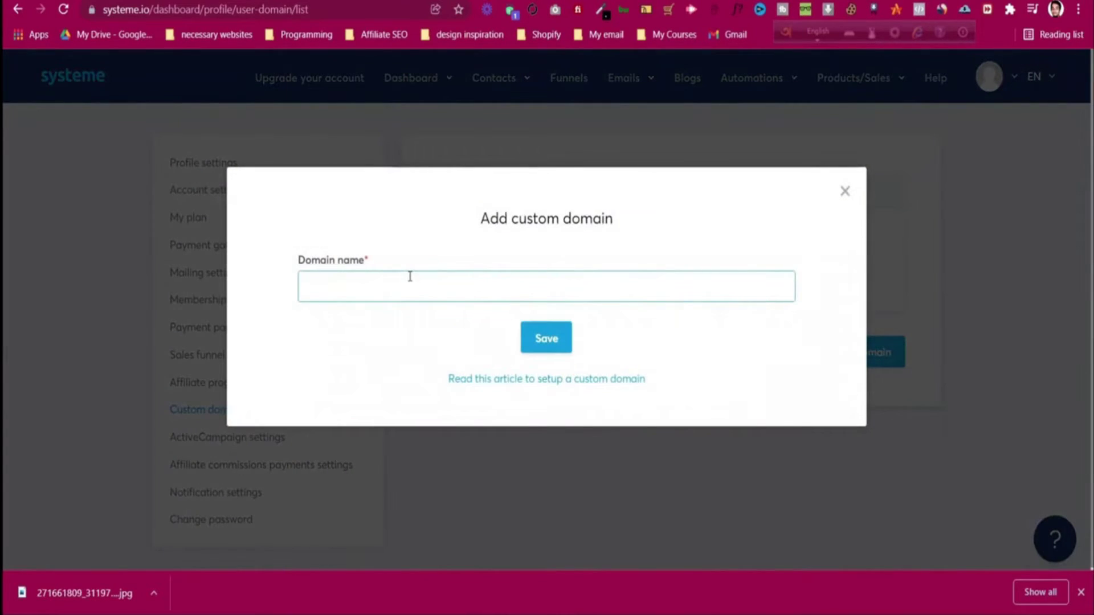
key(ctrl+v)
click(336, 288)
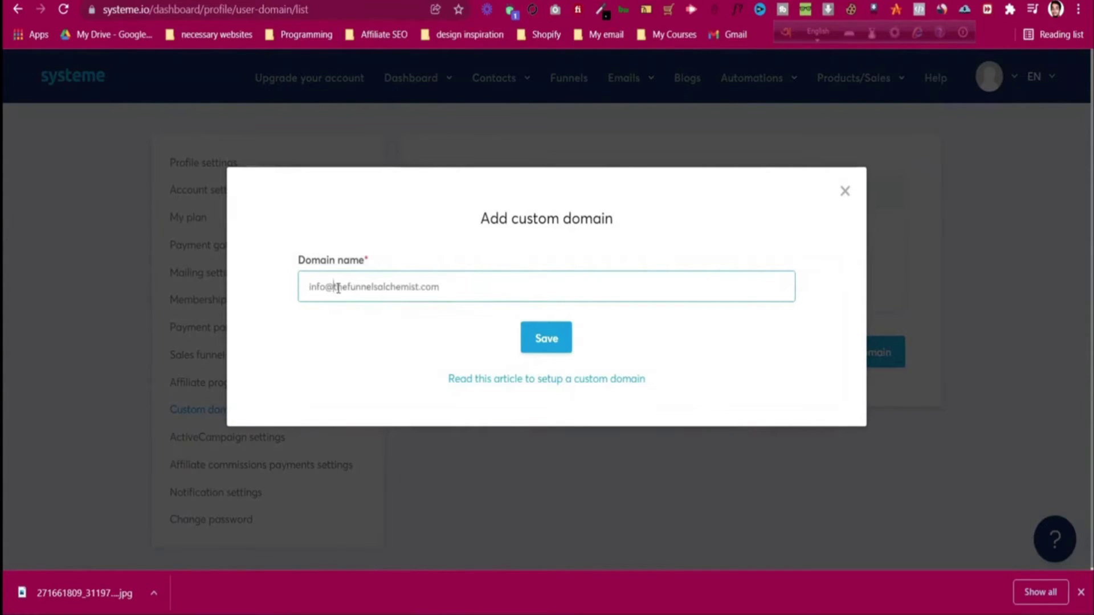
key(BackSpace)
key(BackSpace)
key(BackSpace)
key(BackSpace)
key(BackSpace)
click(536, 339)
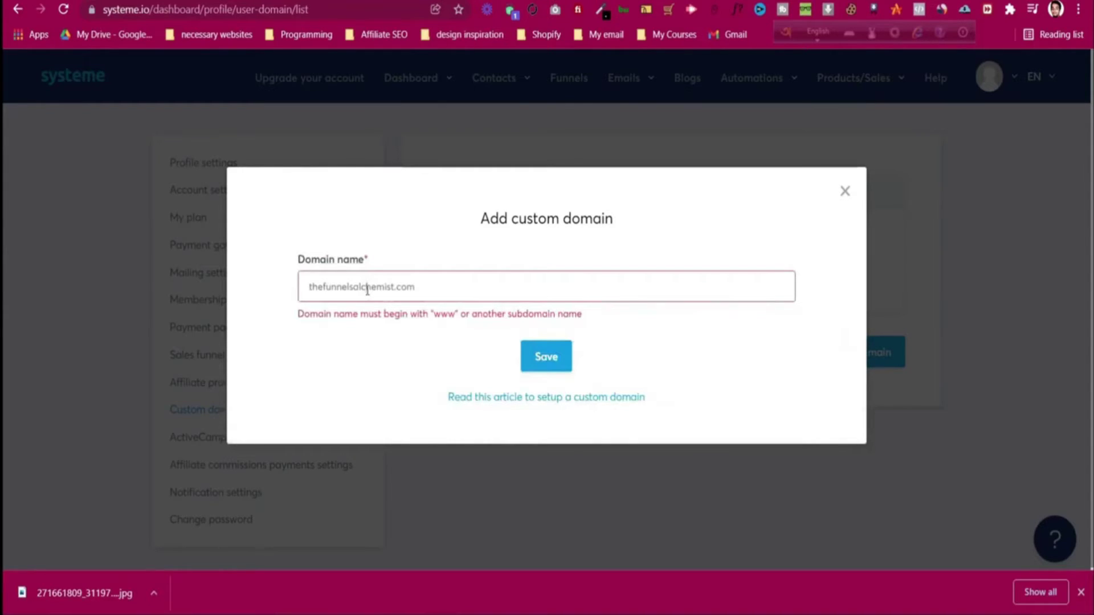
text(www.)
click(557, 362)
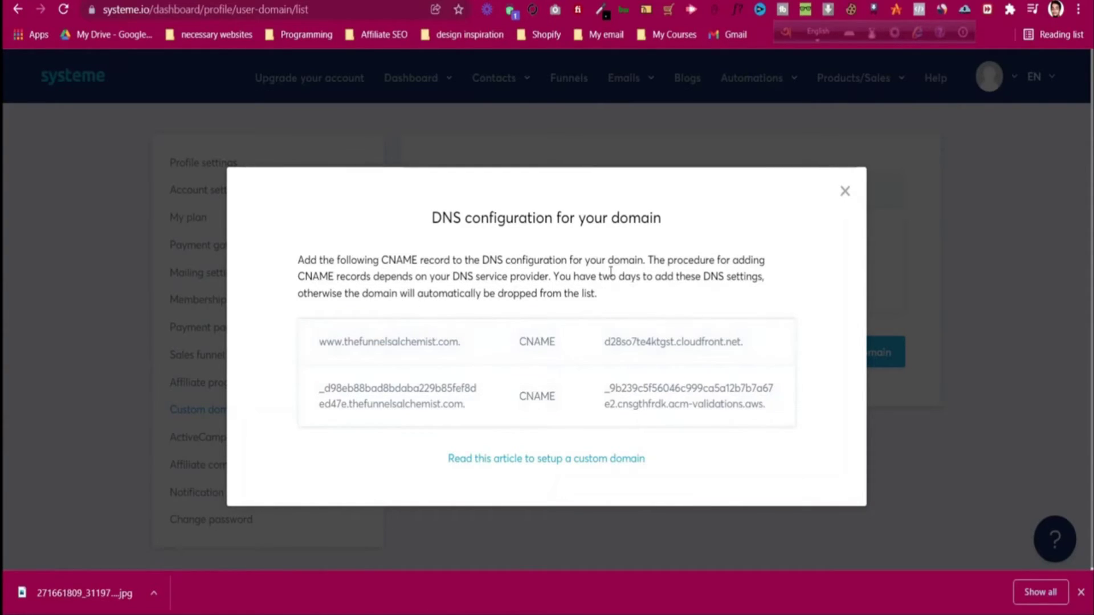
- Back in Namecheap, open thefunnelsalchemist.com's Advanced DNS host records: CNAME, TXT and URL Redirect
click(634, 9)
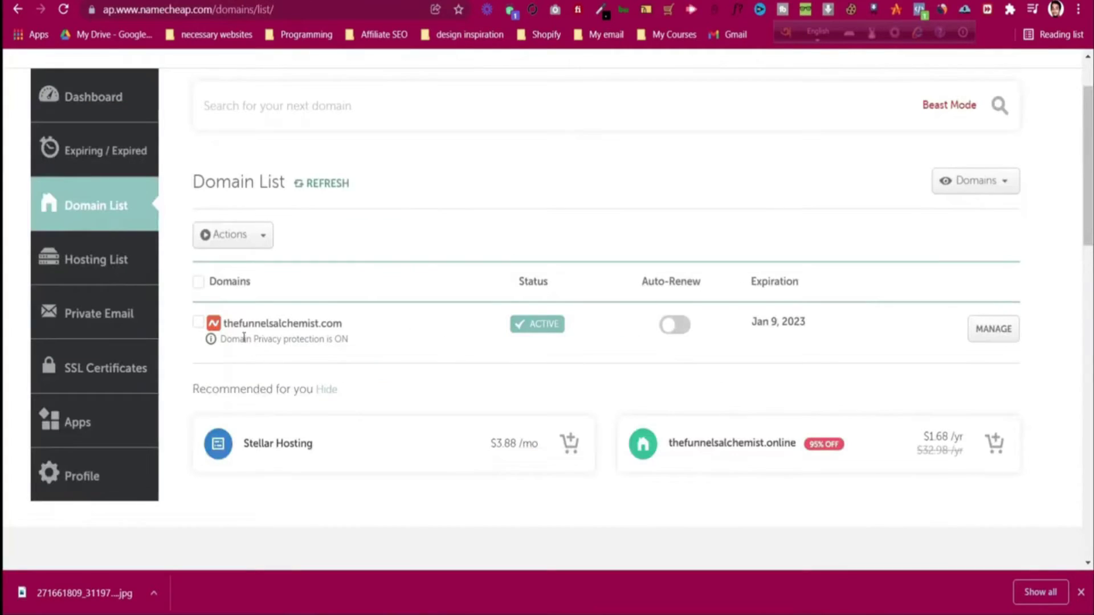
click(994, 340)
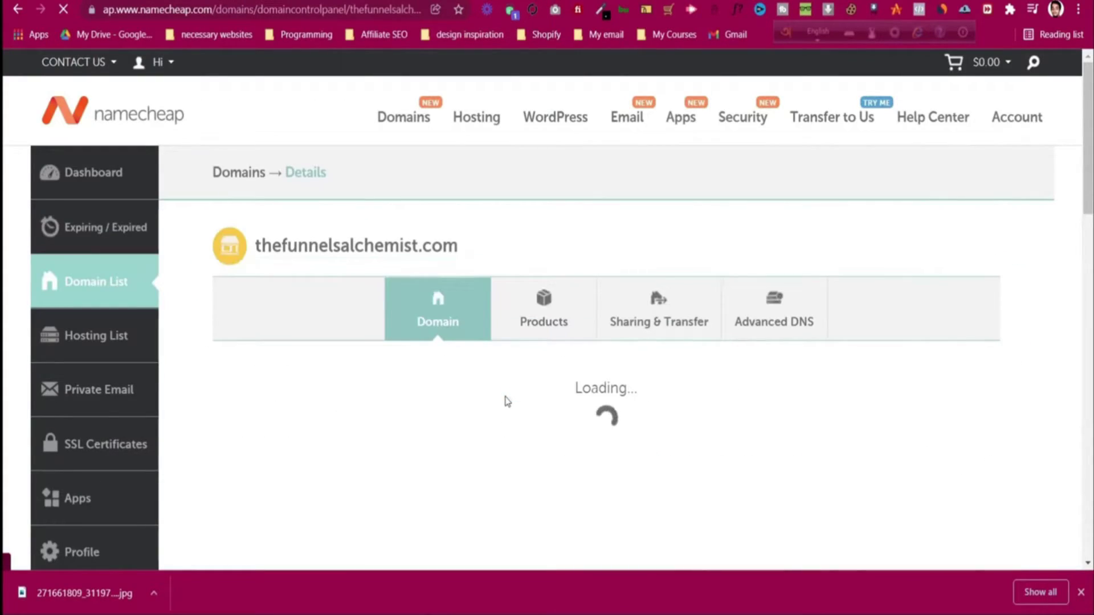
scroll(523, 379, down, 1)
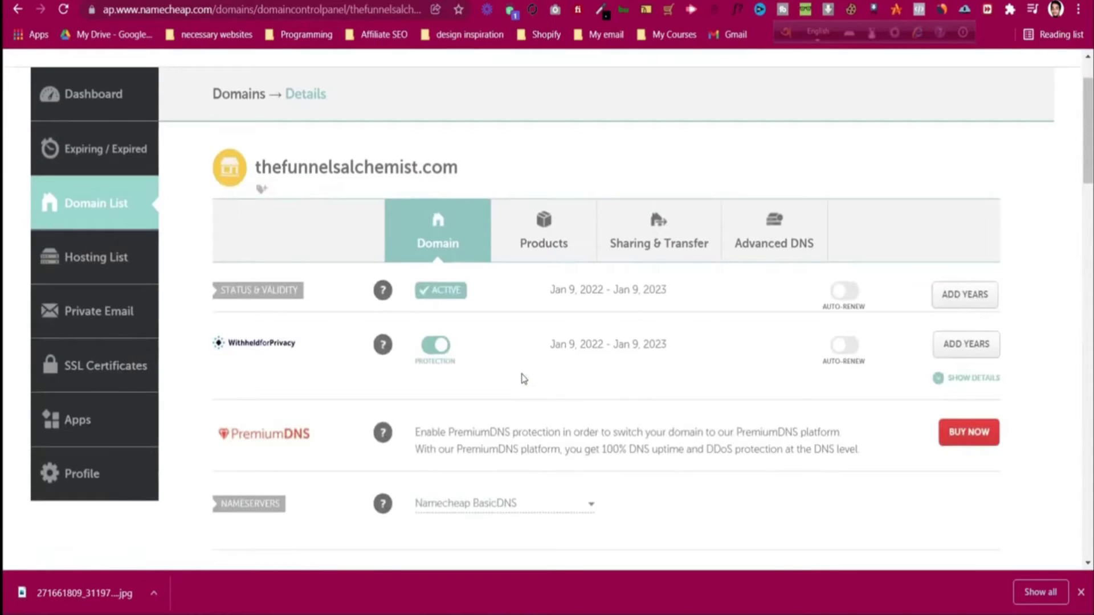
scroll(523, 379, down, 1)
scroll(491, 362, down, 1)
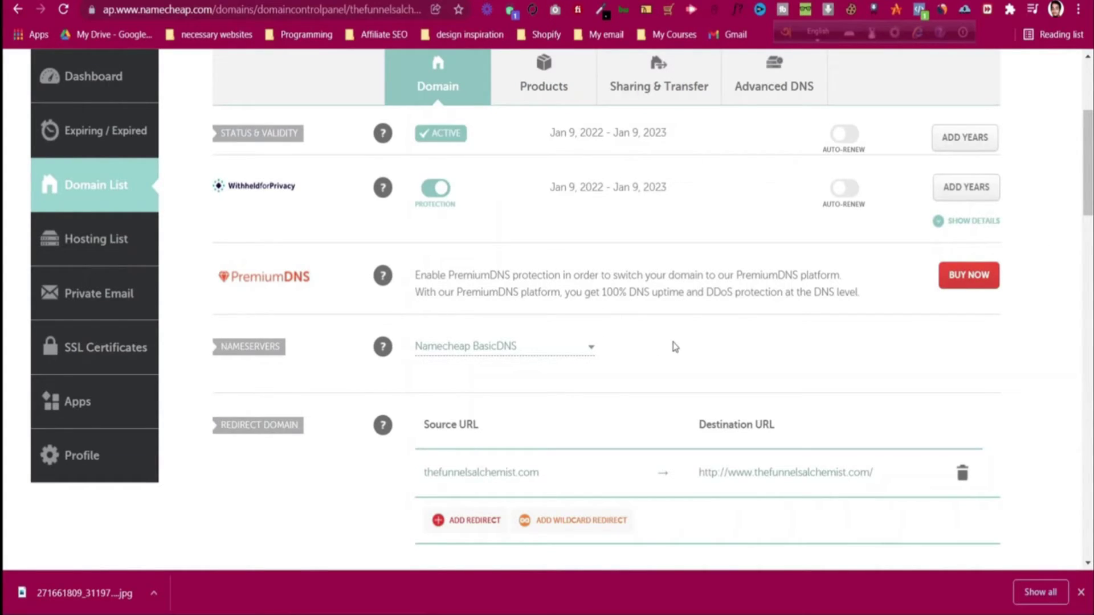
scroll(675, 346, up, 4)
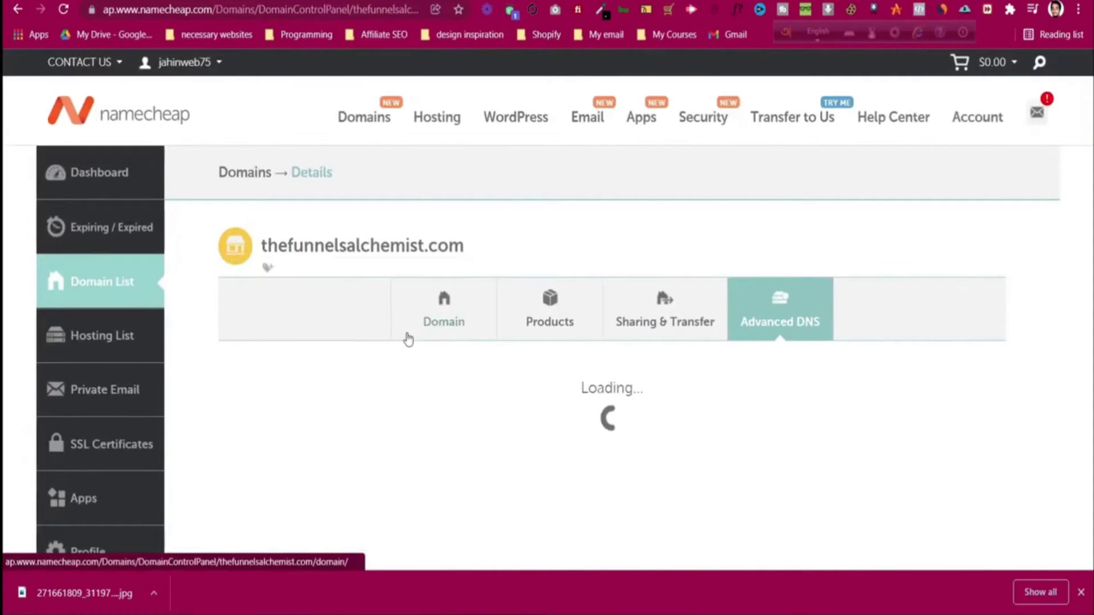
scroll(408, 340, down, 5)
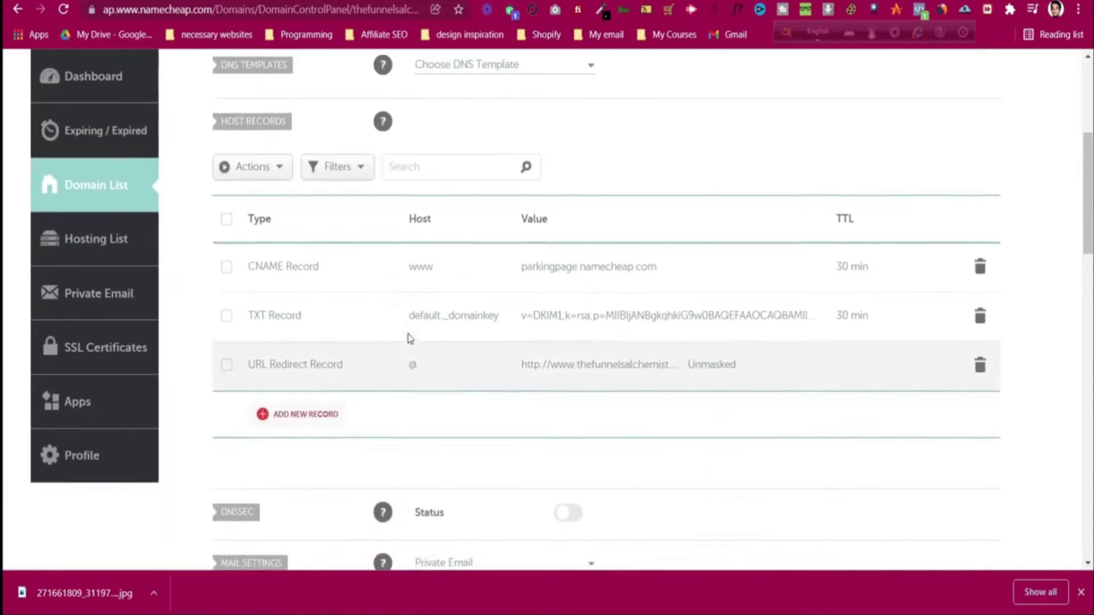
scroll(408, 339, up, 1)
scroll(408, 339, up, 1)
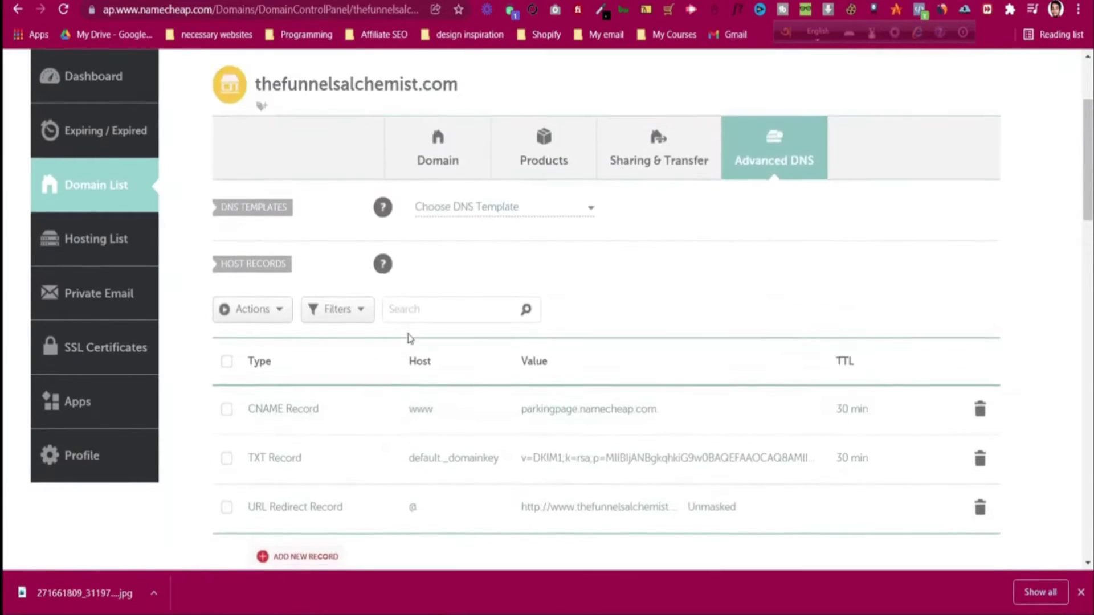
scroll(342, 371, down, 2)
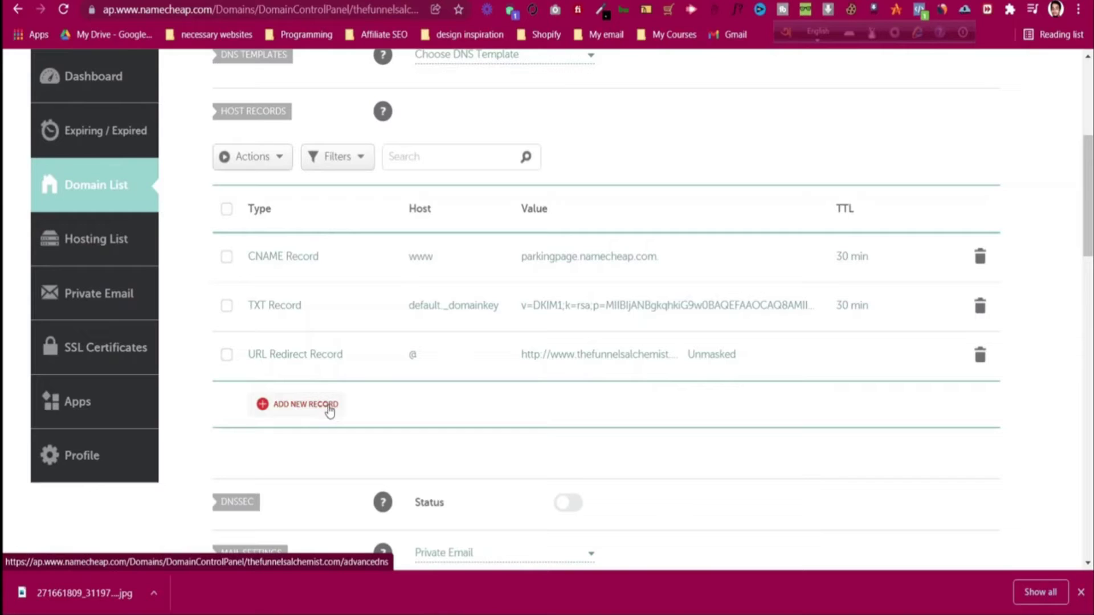
- Add a new CNAME record in Namecheap with host www, copied from Systeme.io's DNS instructions
click(330, 406)
scroll(325, 372, down, 3)
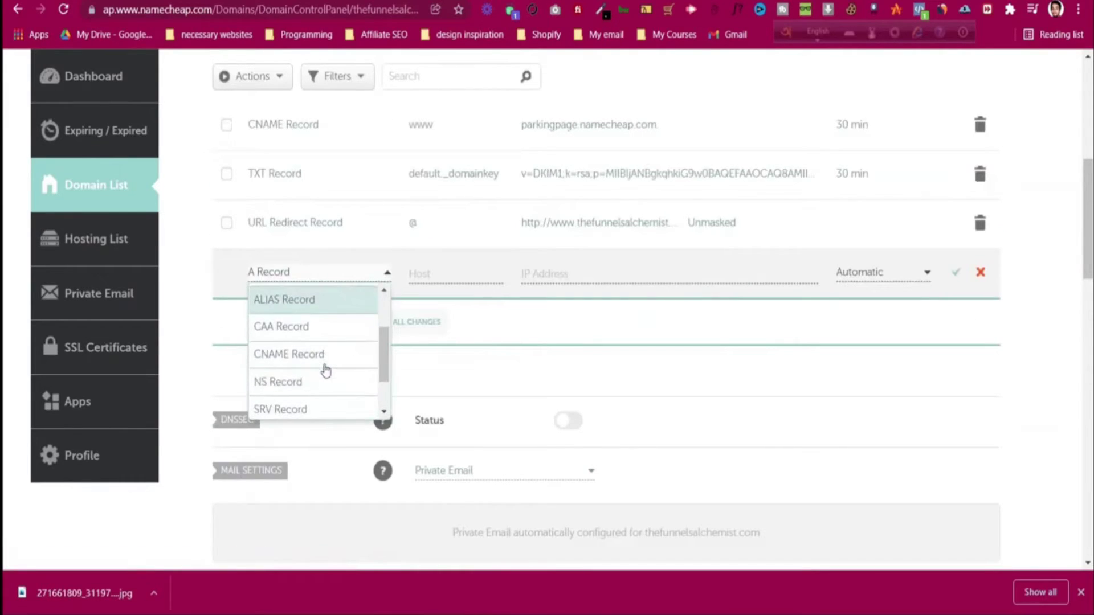
scroll(324, 371, up, 2)
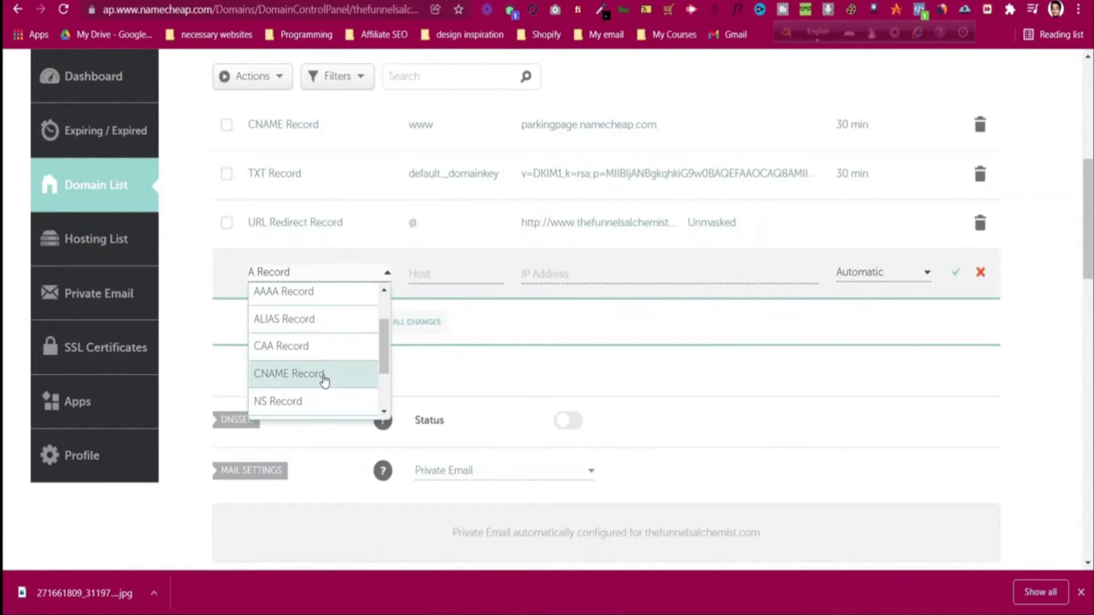
click(324, 374)
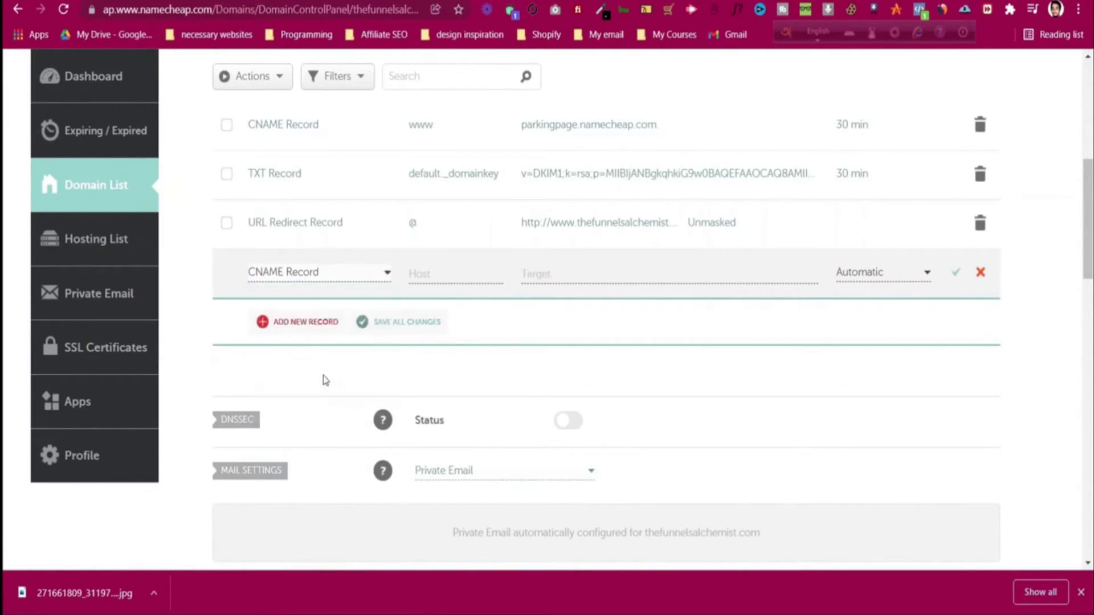
click(424, 272)
key(ctrl+Tab)
key(ctrl+Tab)
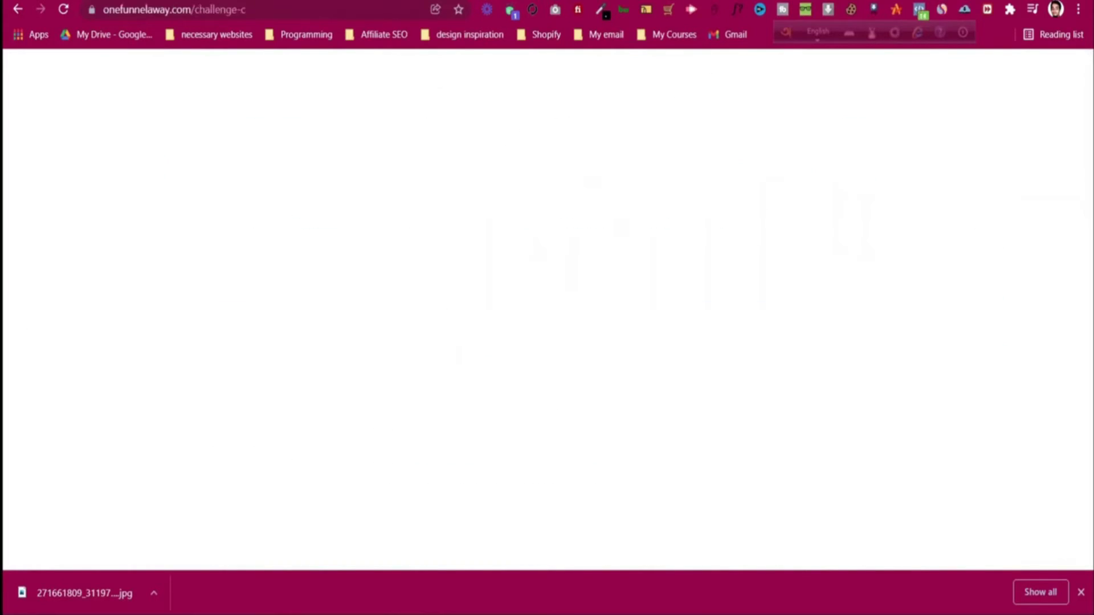
drag(321, 341, 341, 342)
right_click(335, 346)
click(367, 353)
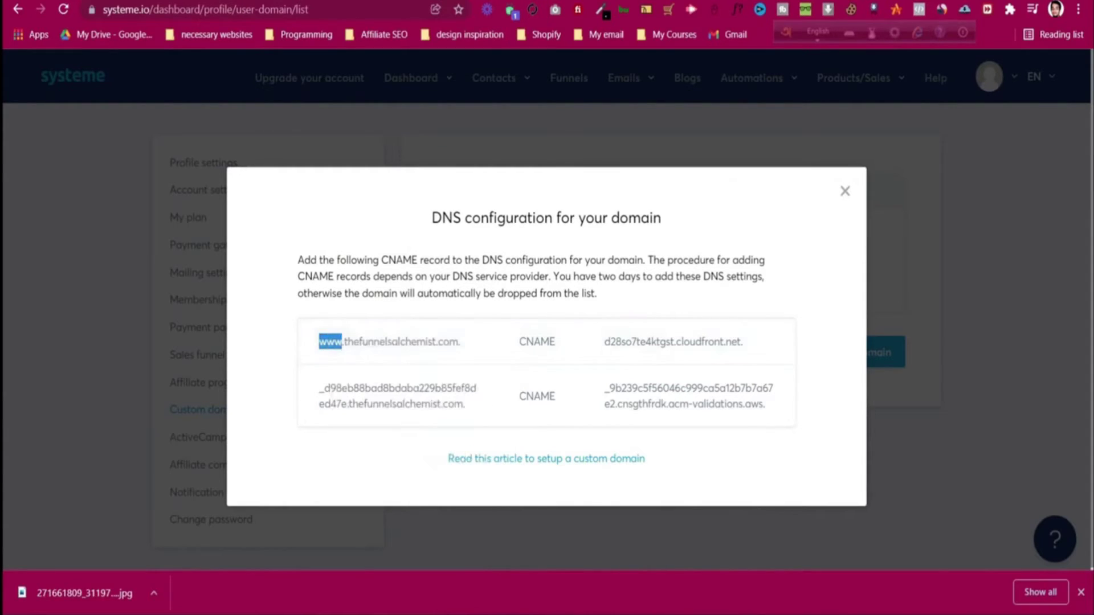
key(ctrl+Tab)
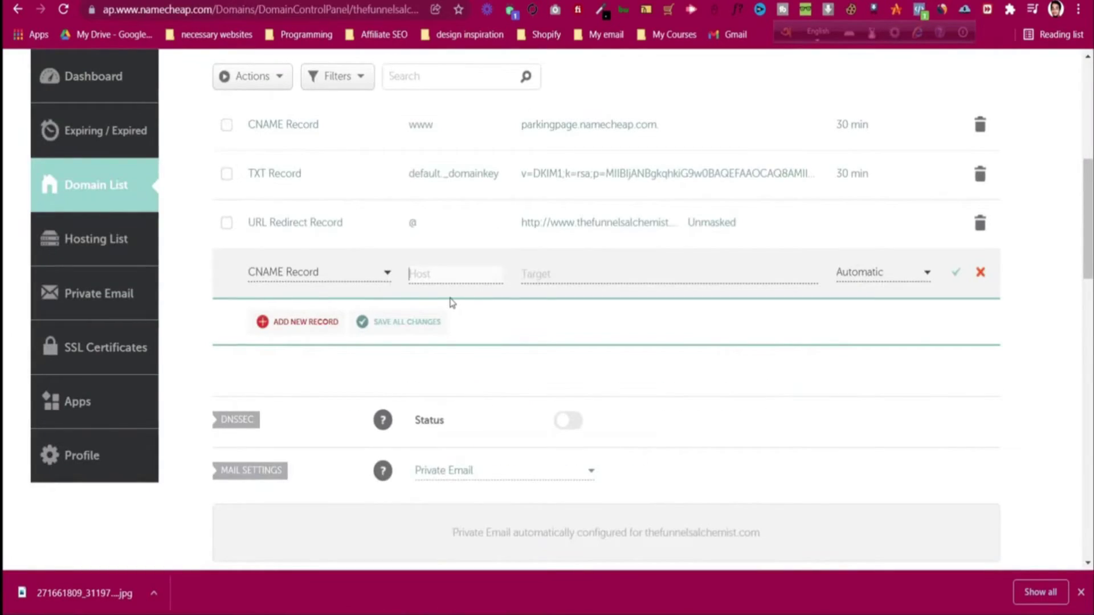
key(ctrl+v)
- Point the www record to d28so7te4ktgst.cloudfront.net, confirm it and save all changes
key(ctrl+Tab)
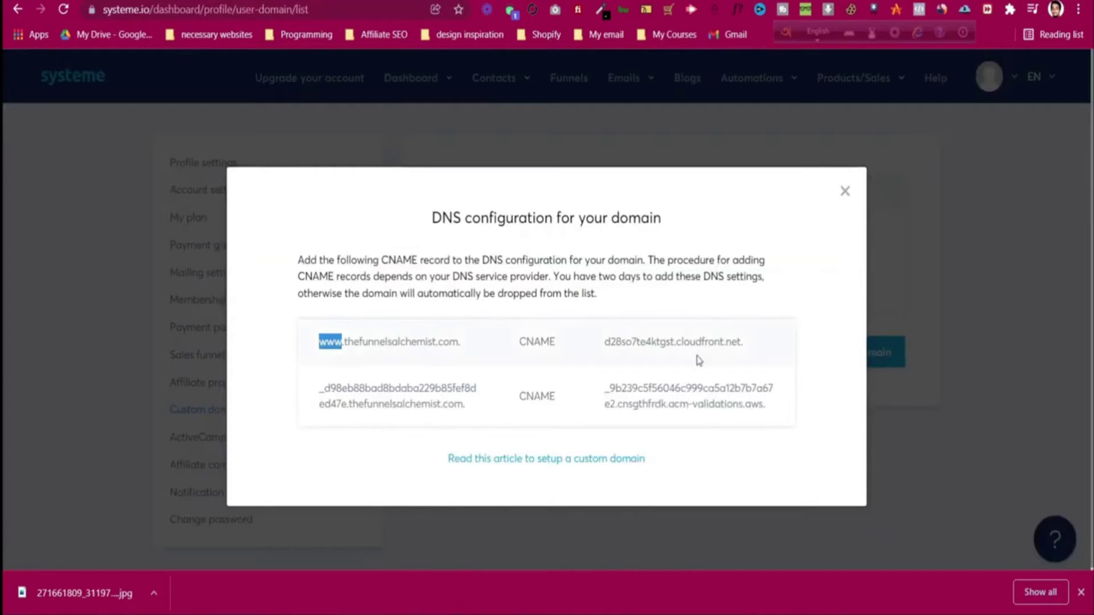
drag(605, 339, 746, 359)
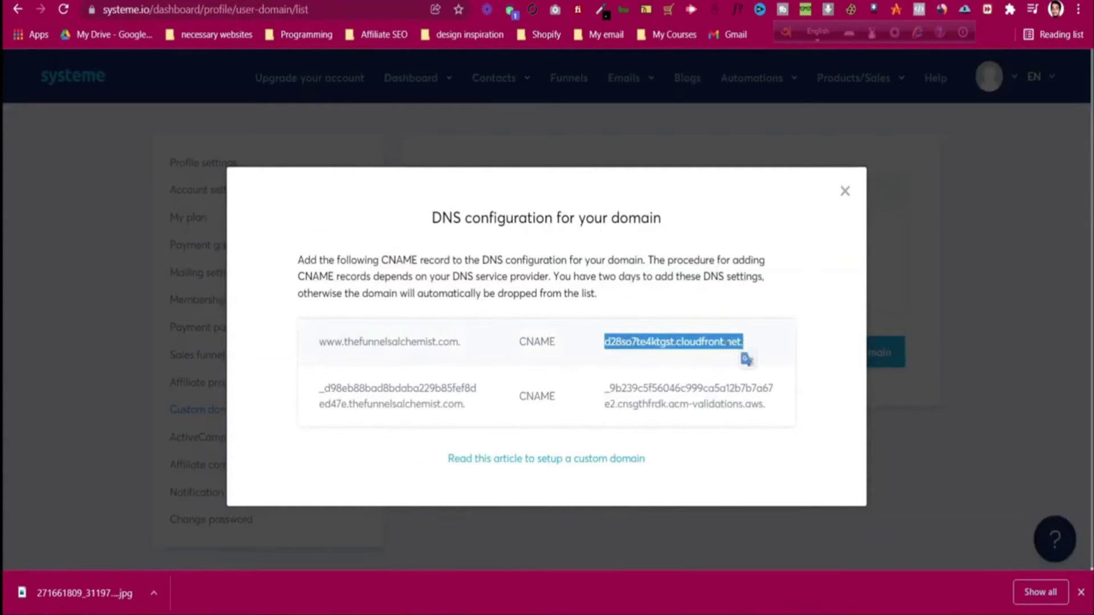
right_click(743, 357)
click(764, 351)
key(ctrl+Tab)
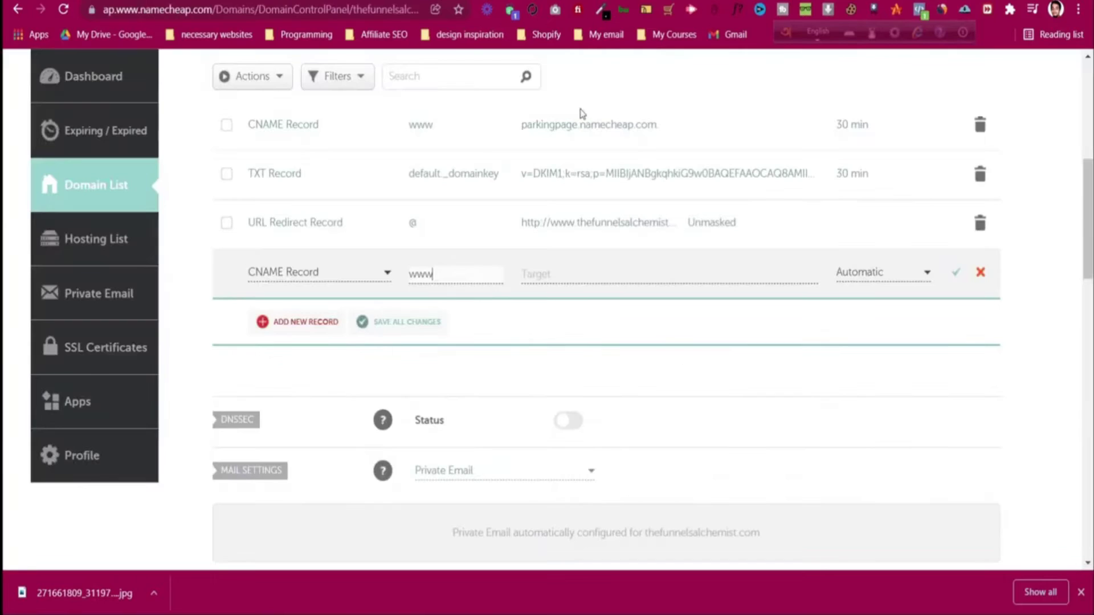
click(556, 275)
key(ctrl+v)
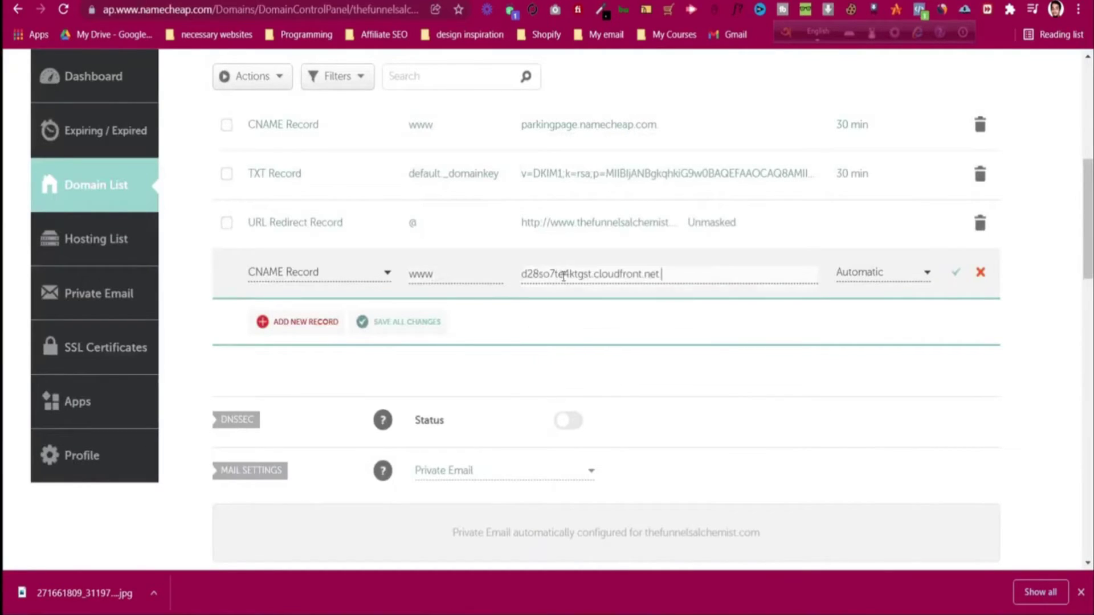
click(814, 333)
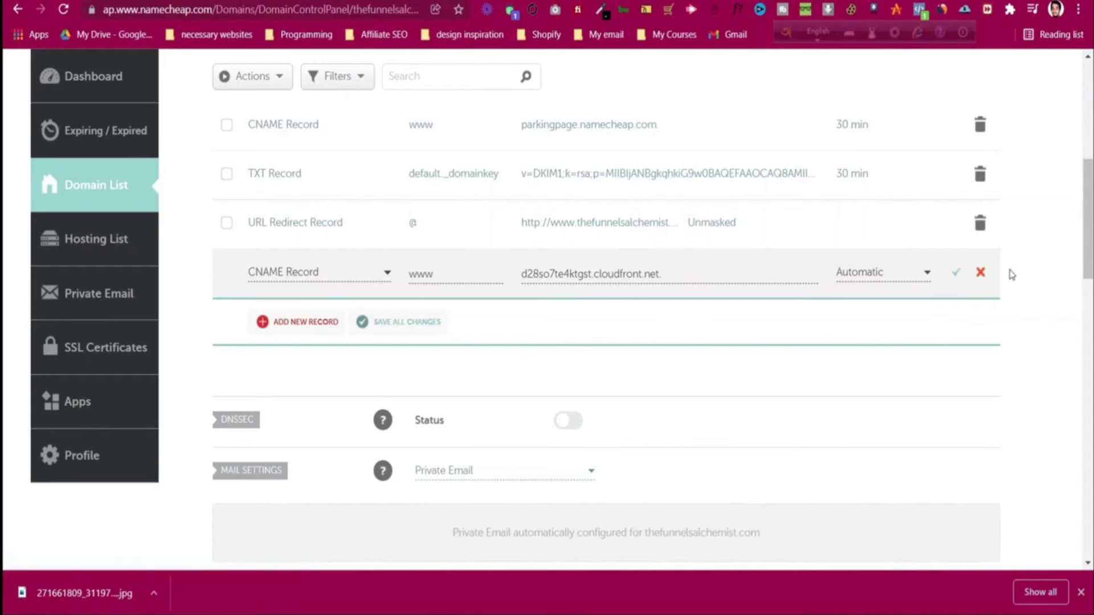
click(956, 272)
click(356, 313)
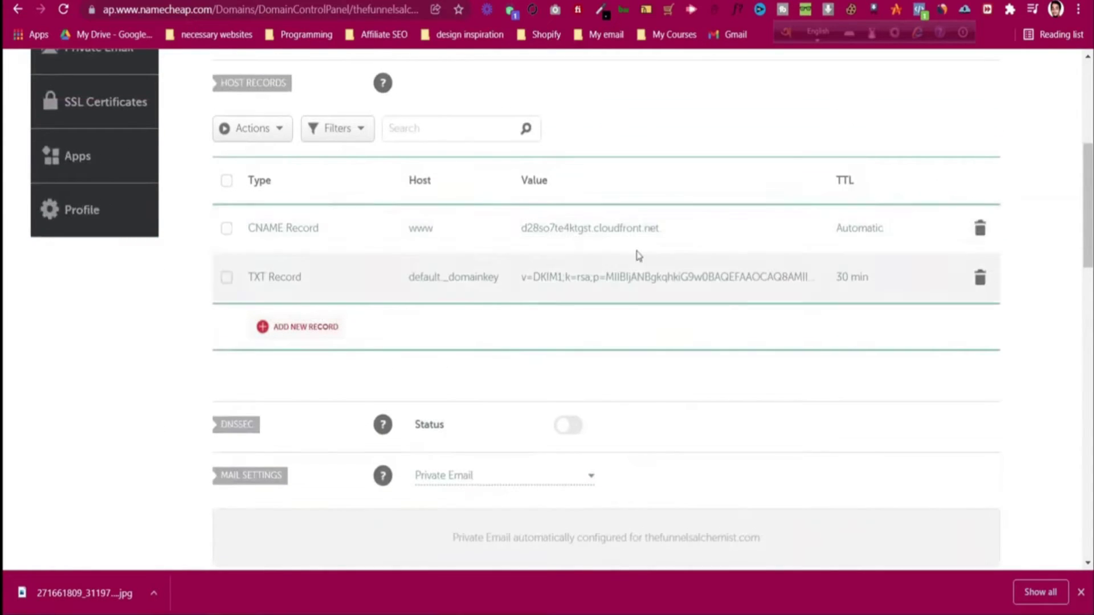
- Add a second CNAME record using the long _d98eb88bad8bda… validation host from Systeme.io
click(317, 328)
scroll(318, 365, down, 2)
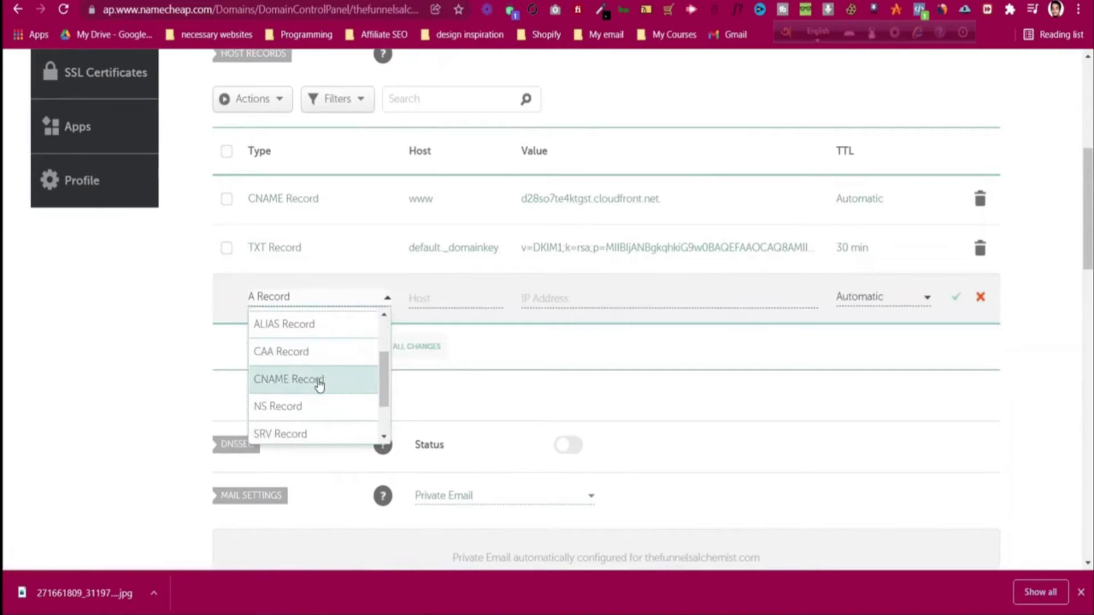
click(317, 380)
key(ctrl+Tab)
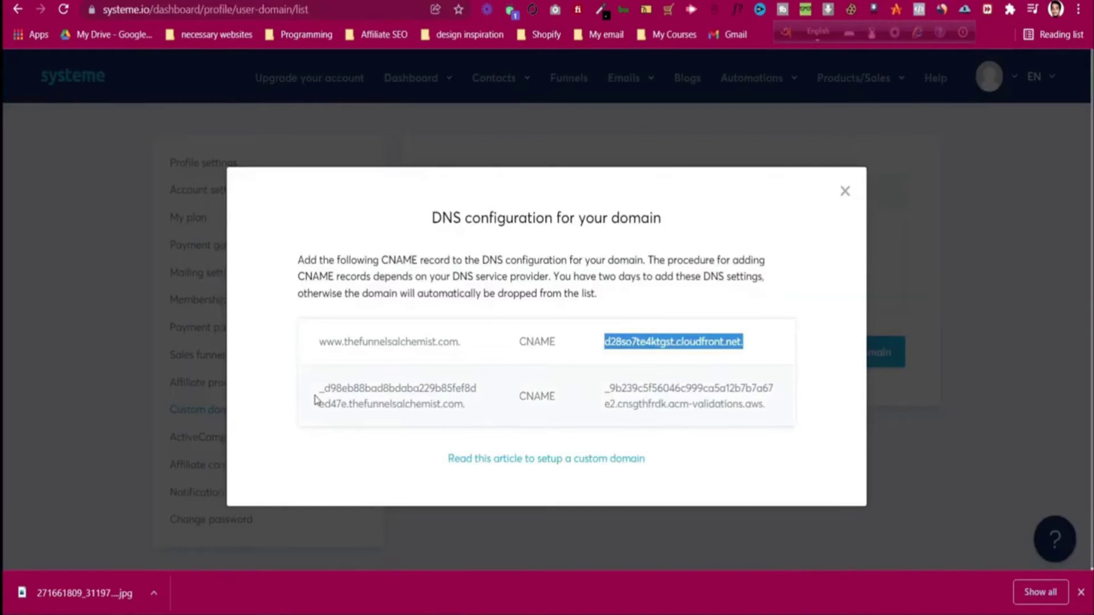
drag(320, 389, 347, 404)
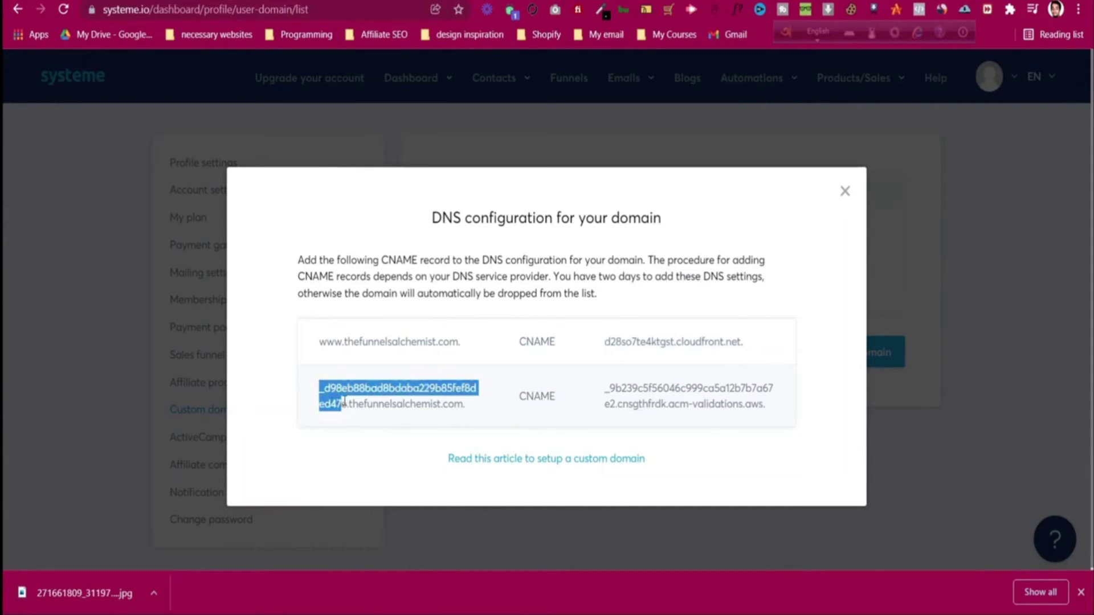
right_click(344, 402)
click(379, 410)
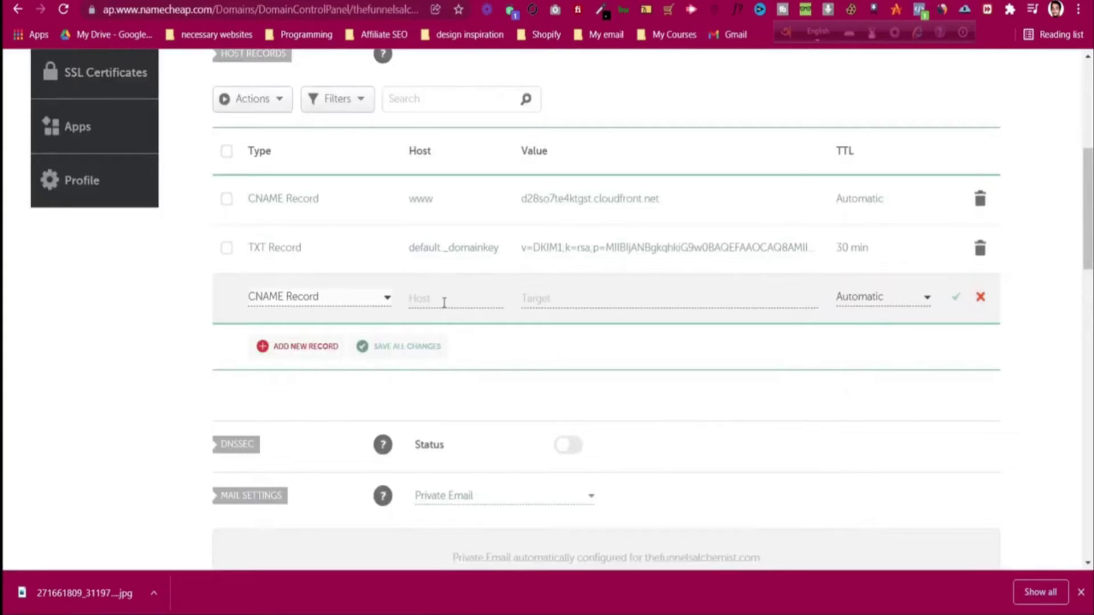
click(443, 298)
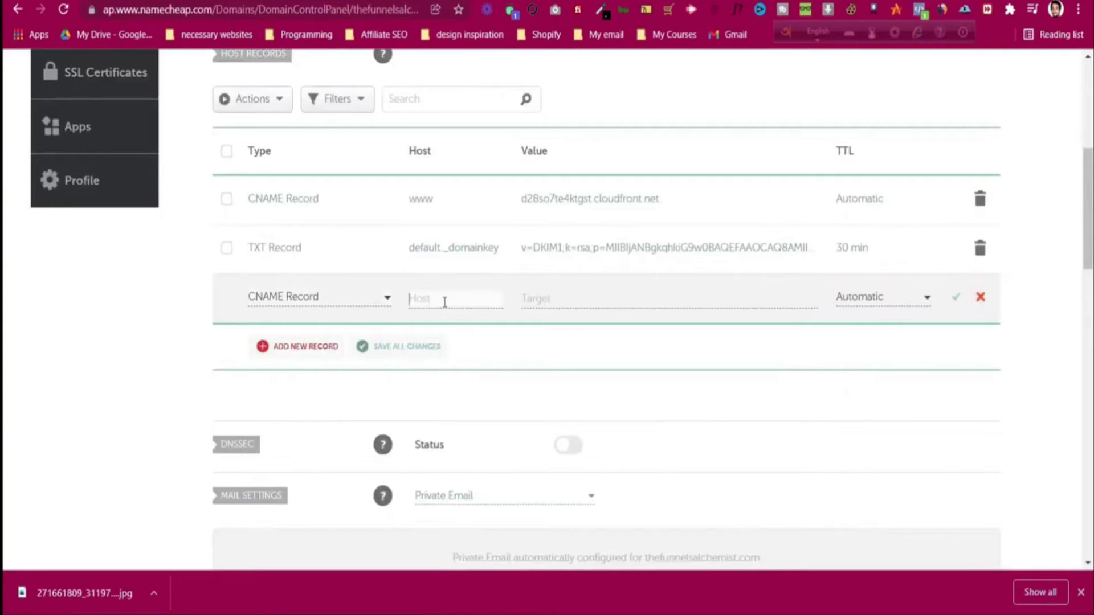
key(ctrl+v)
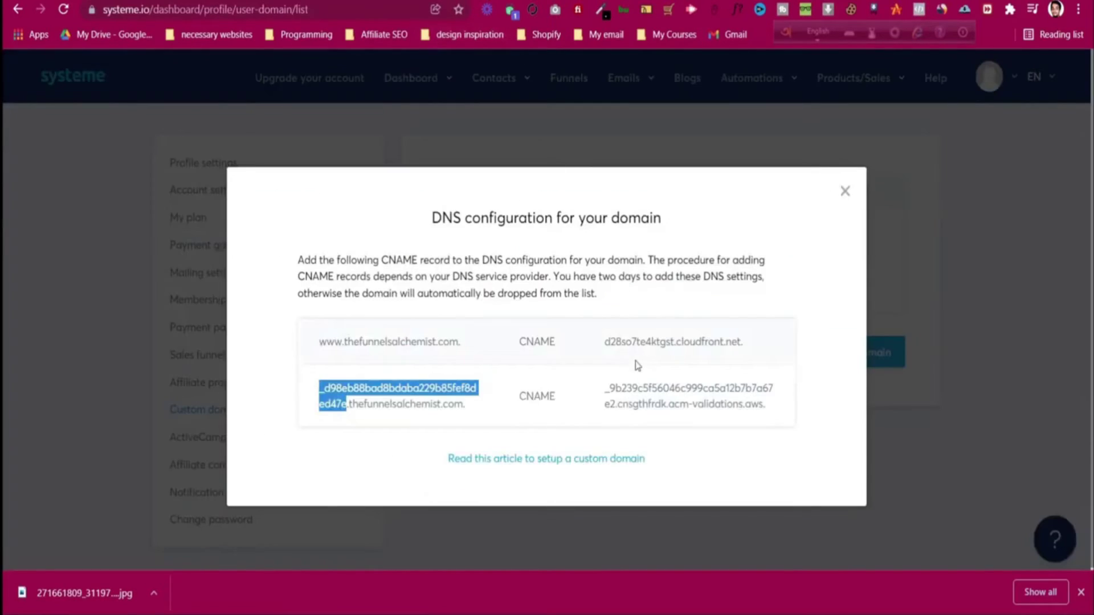
- Set the validation record's target to the acm-validations.aws value and confirm it
triple_click(635, 388)
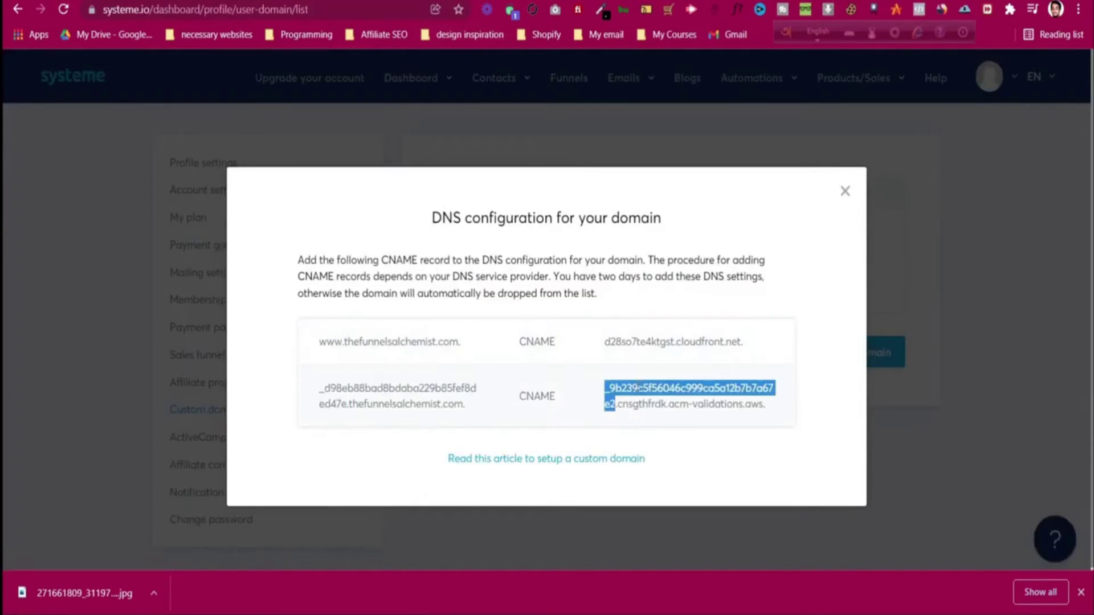
right_click(639, 393)
click(659, 398)
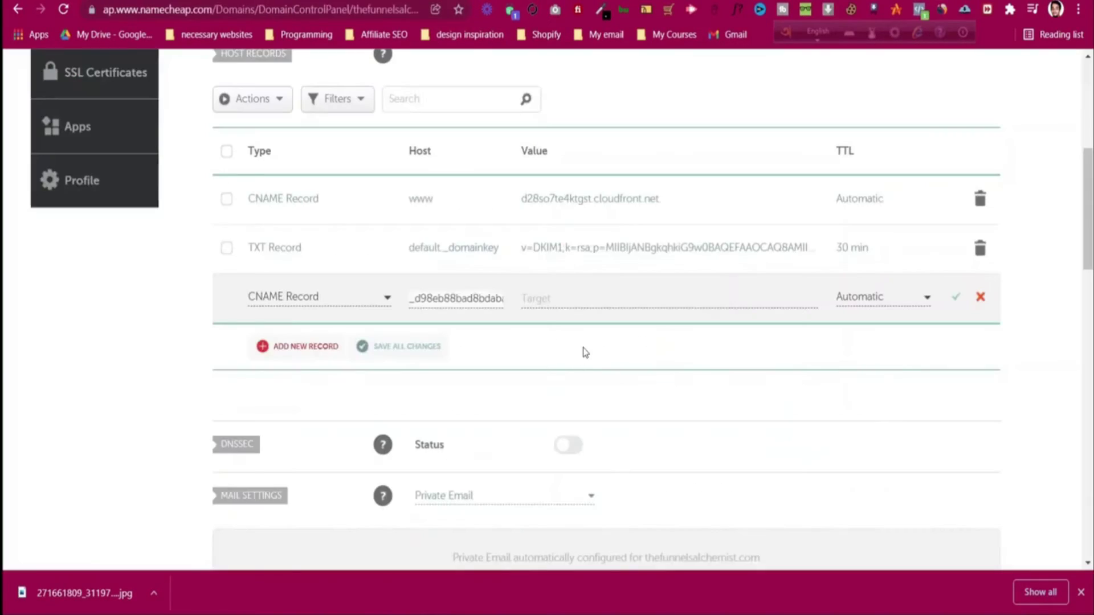
click(569, 301)
key(ctrl+v)
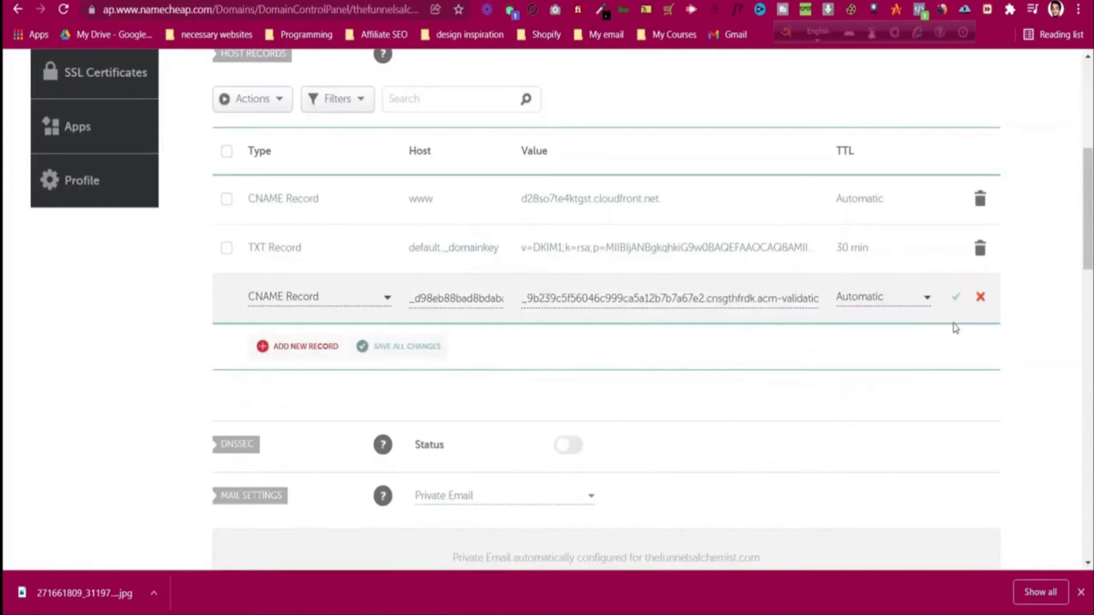
click(958, 300)
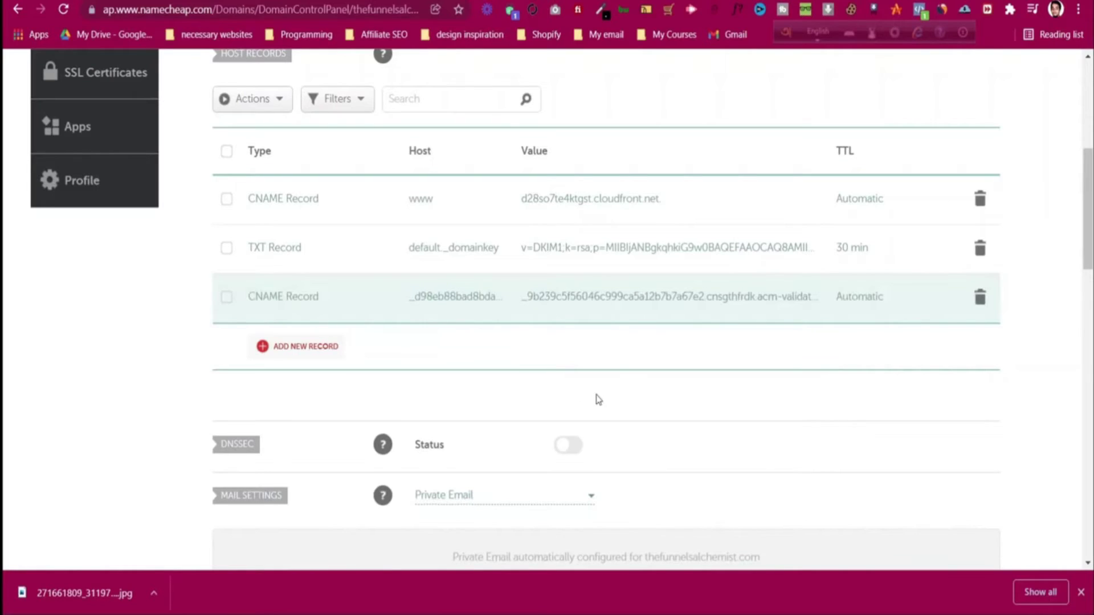
scroll(595, 399, up, 6)
scroll(598, 399, down, 15)
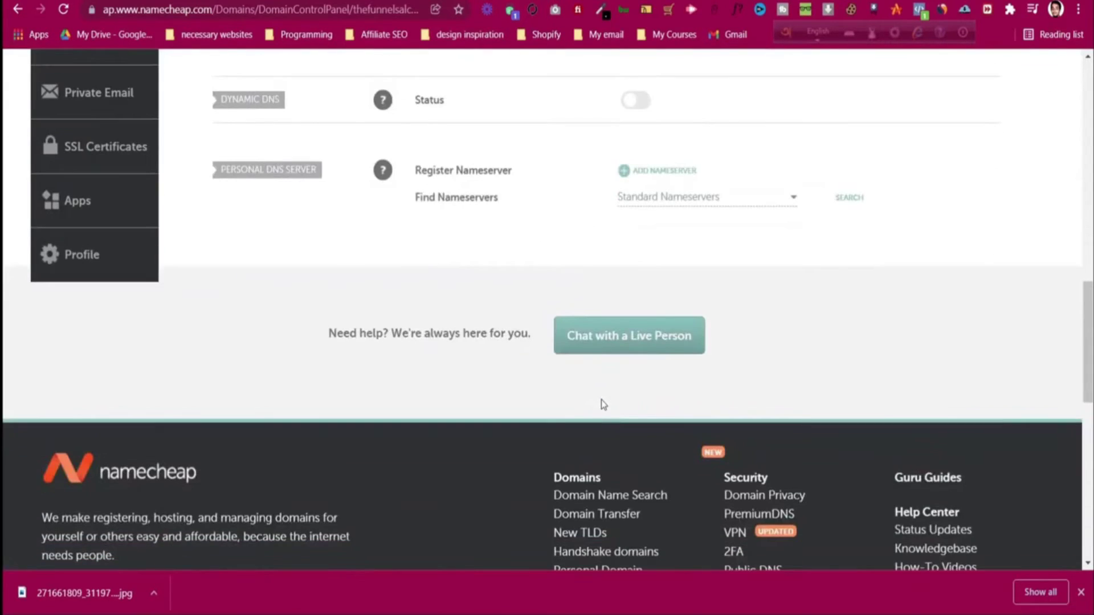
scroll(602, 401, up, 8)
scroll(601, 399, up, 6)
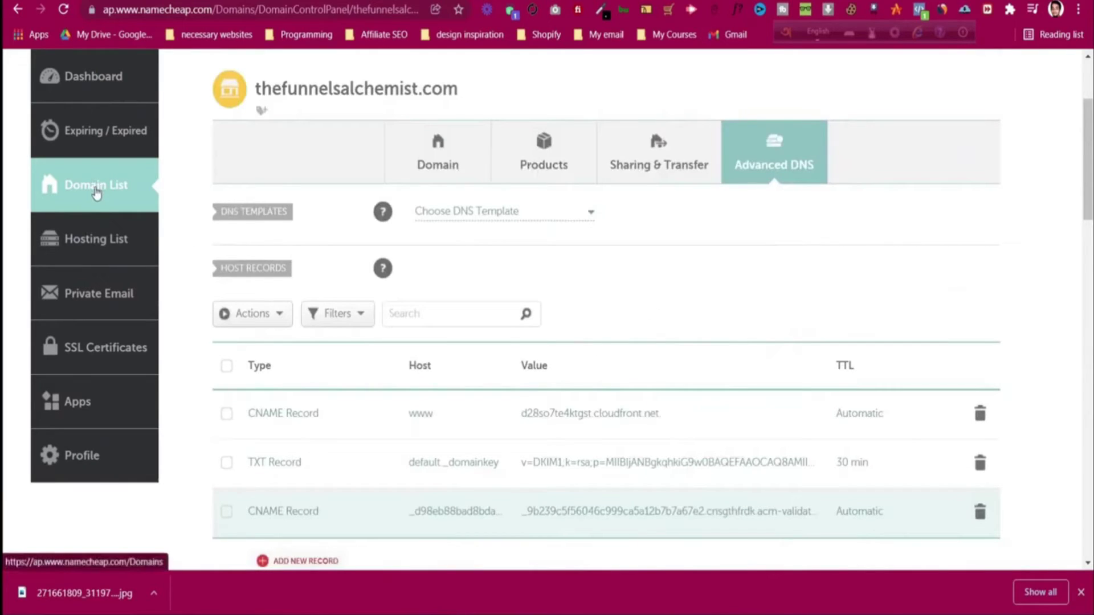
click(97, 194)
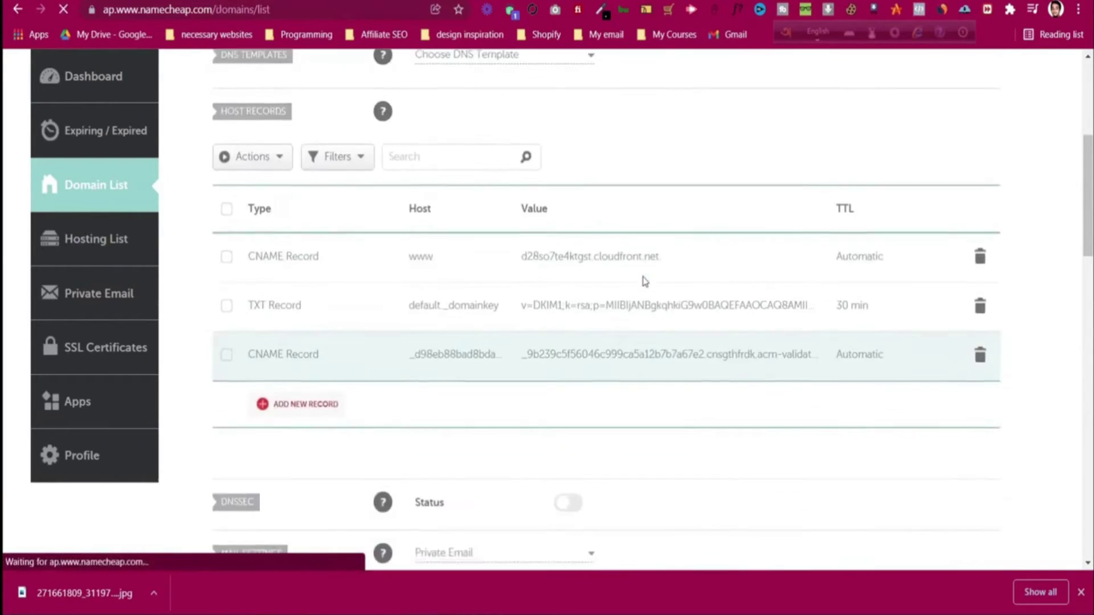
key(ctrl+Tab)
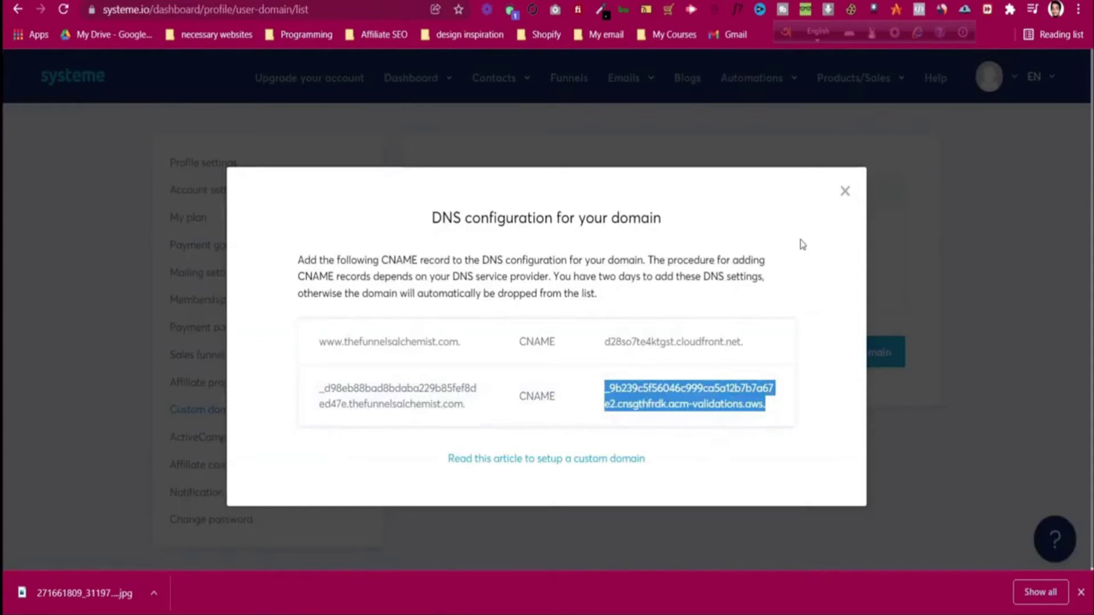
click(846, 191)
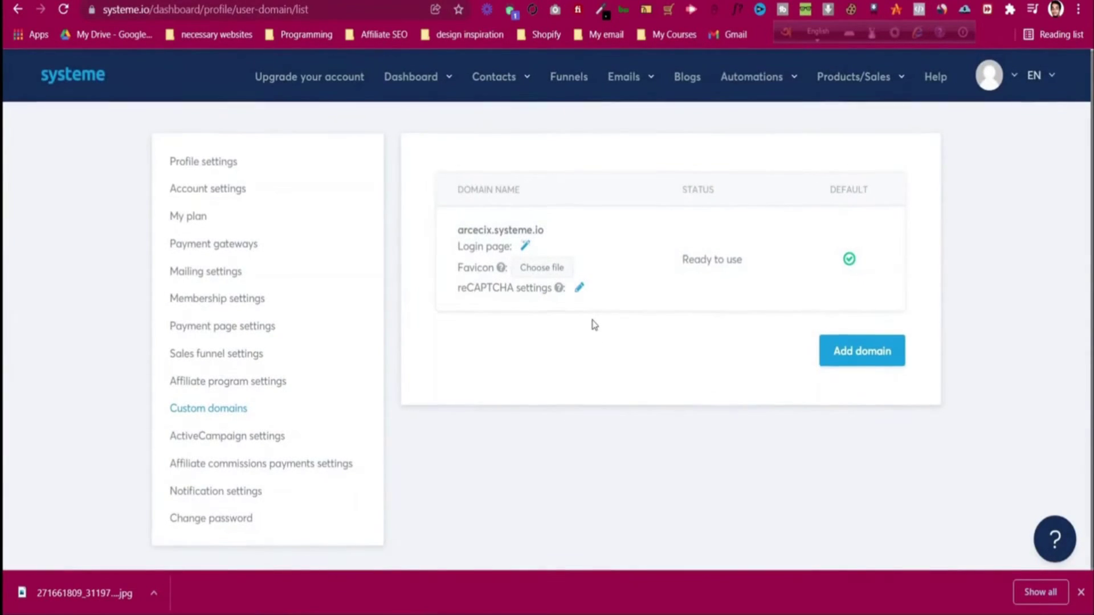
click(70, 12)
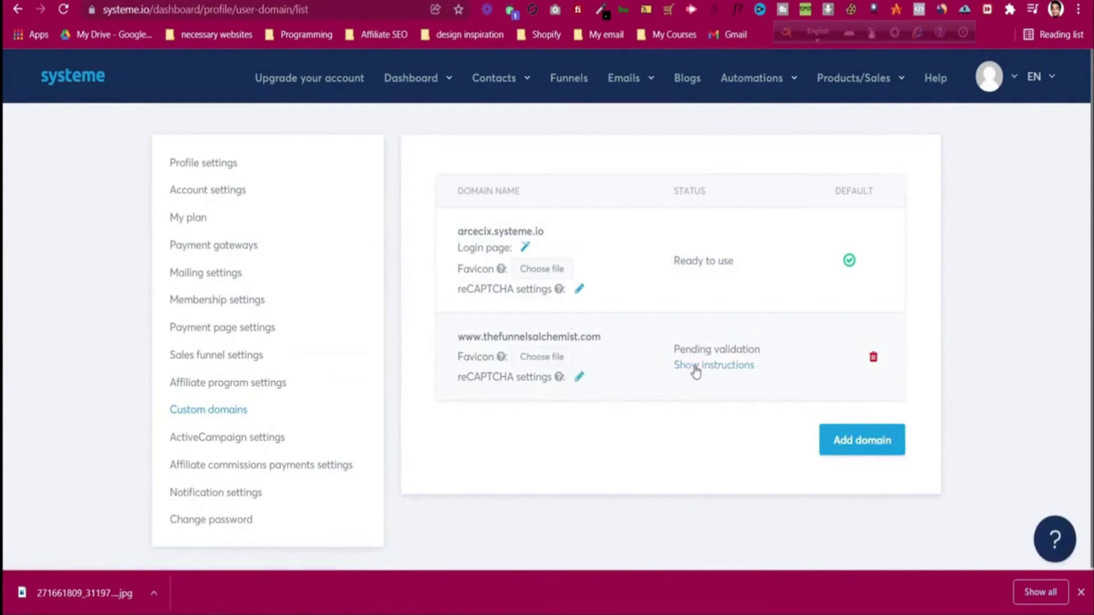
drag(675, 350, 725, 344)
click(750, 350)
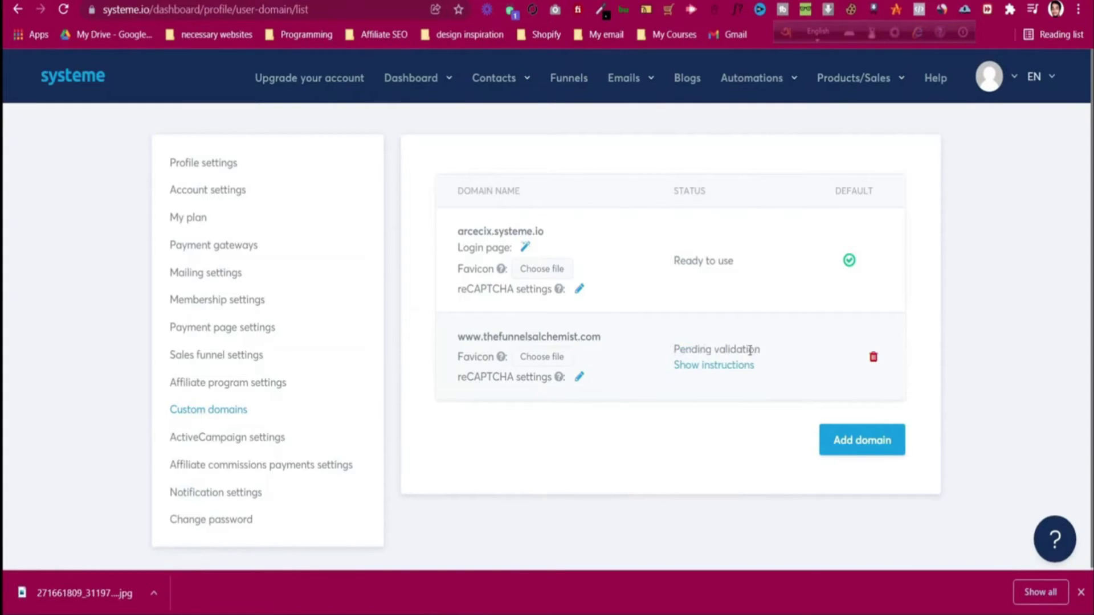
click(718, 367)
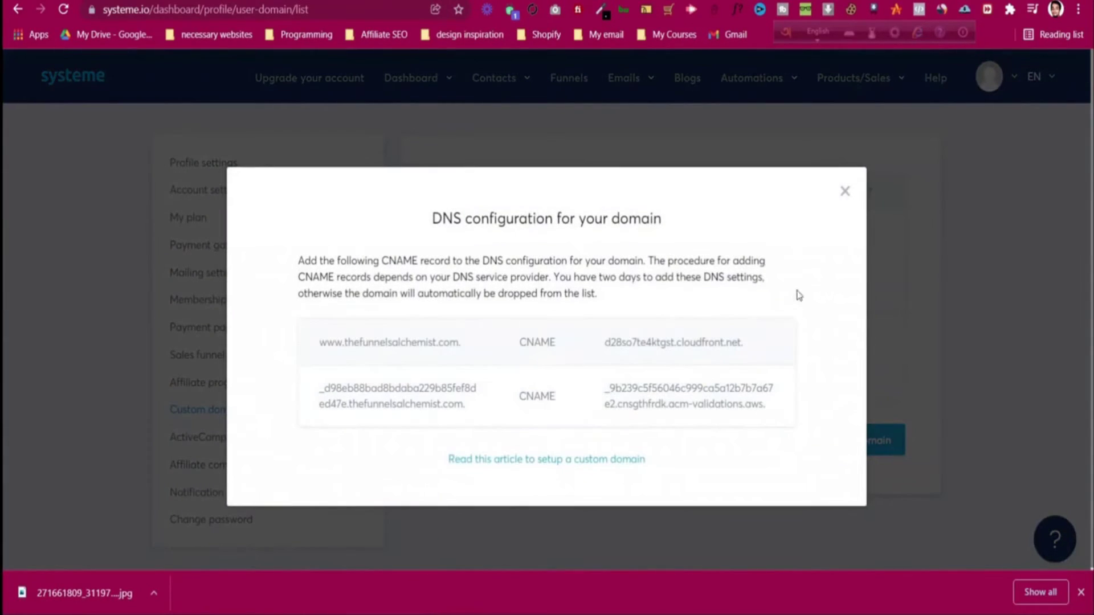
click(844, 191)
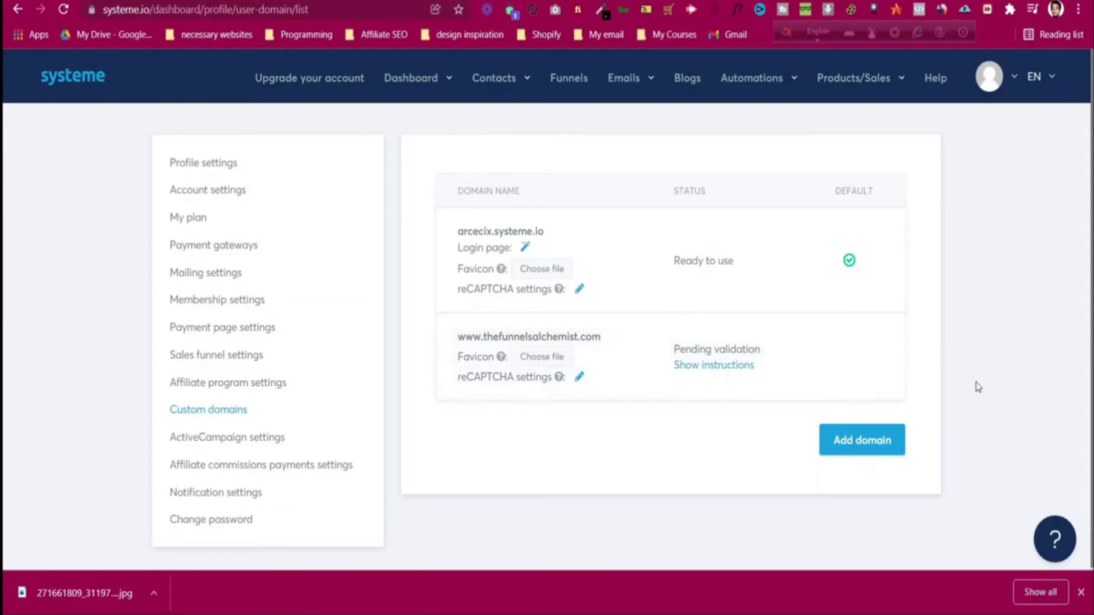
- Browse Systeme.io's Instant Answers help panel, close it, and start a new browser tab
click(1053, 548)
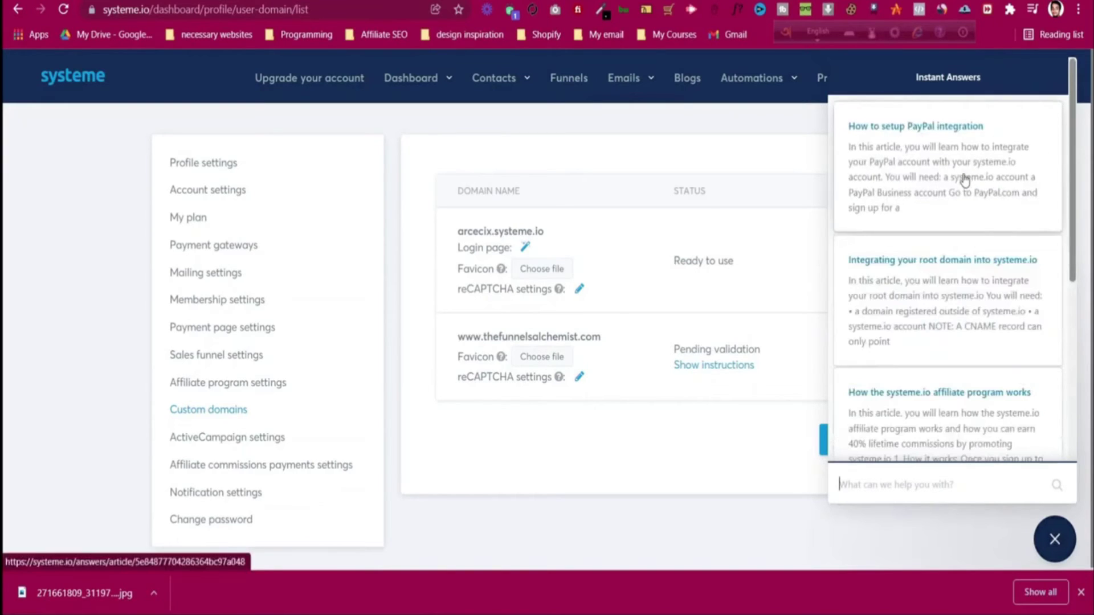
scroll(966, 274, down, 5)
scroll(969, 310, up, 5)
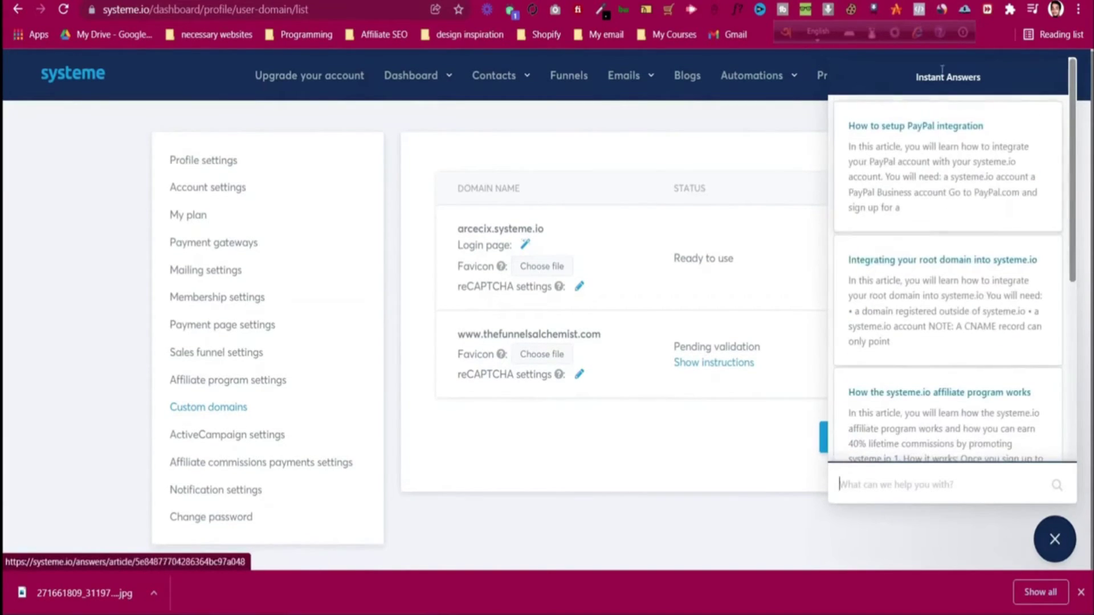
scroll(977, 285, down, 5)
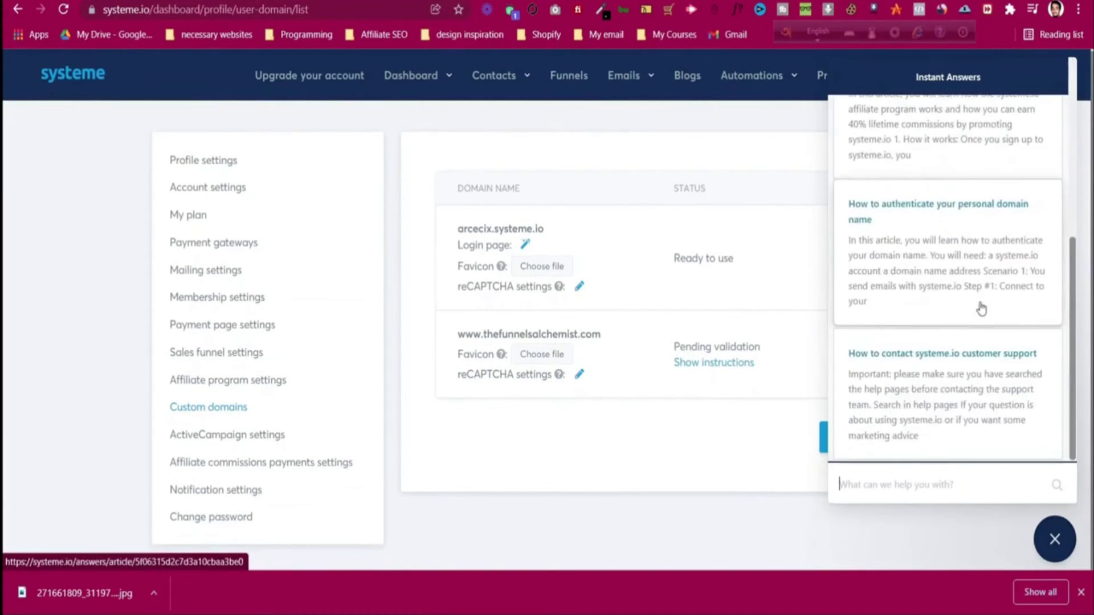
click(1060, 551)
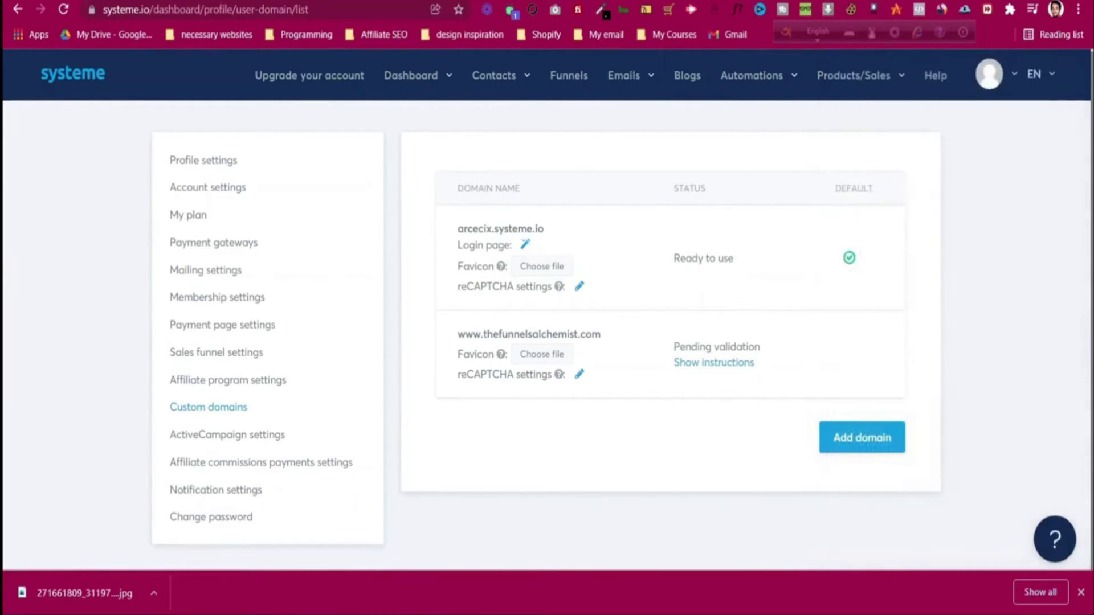
key(ctrl+t)
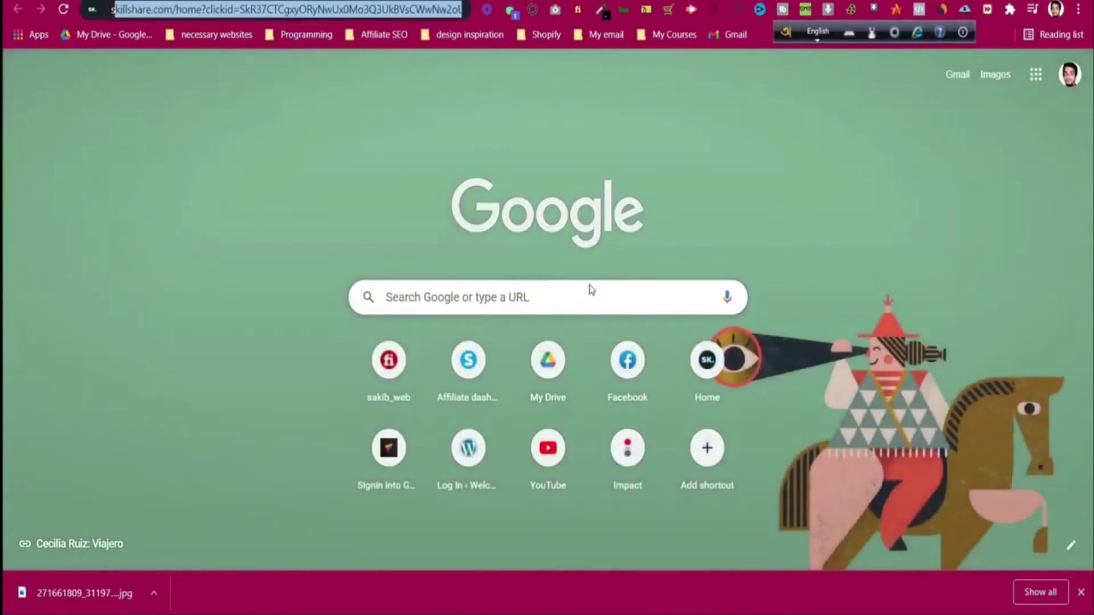
- Search Google for 'systeme.io support' and open the 'Contact us - Systeme.io' result
text(systeme.io )
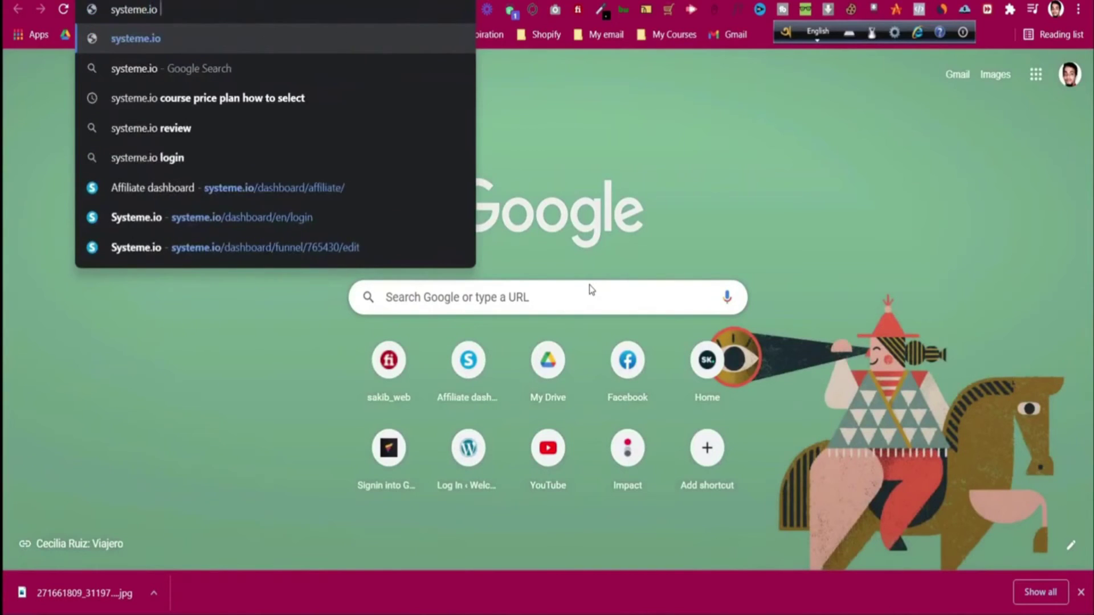
text(support)
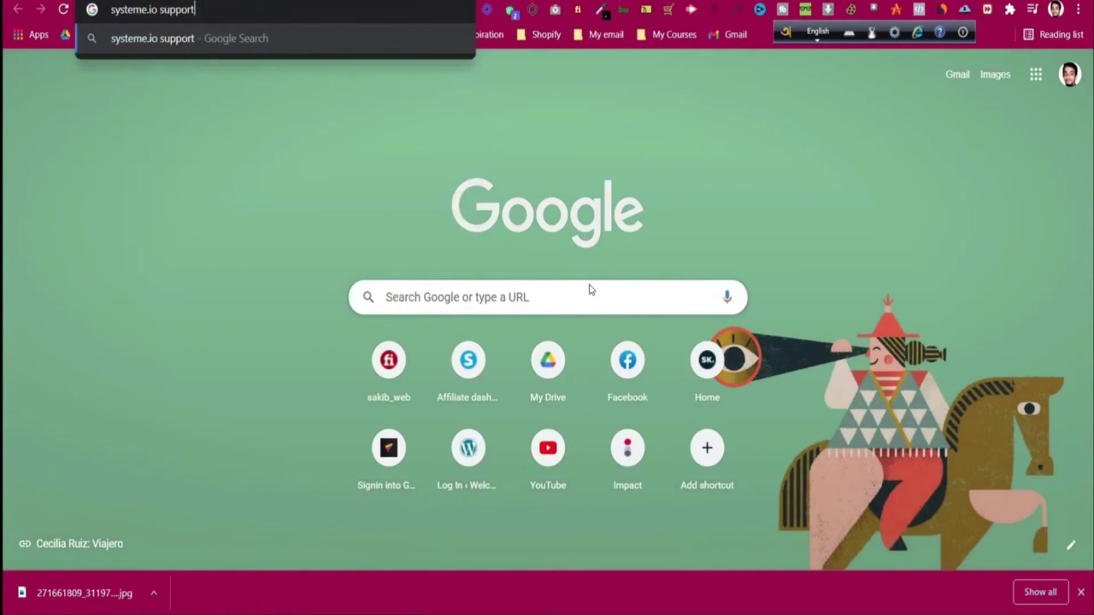
key(Return)
scroll(195, 281, down, 2)
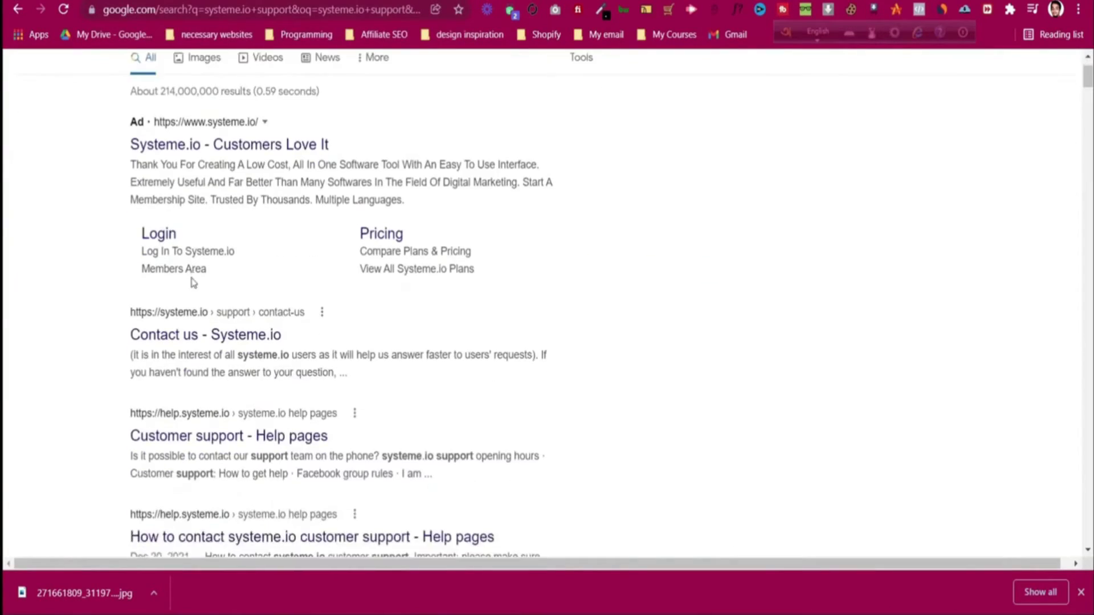
click(237, 341)
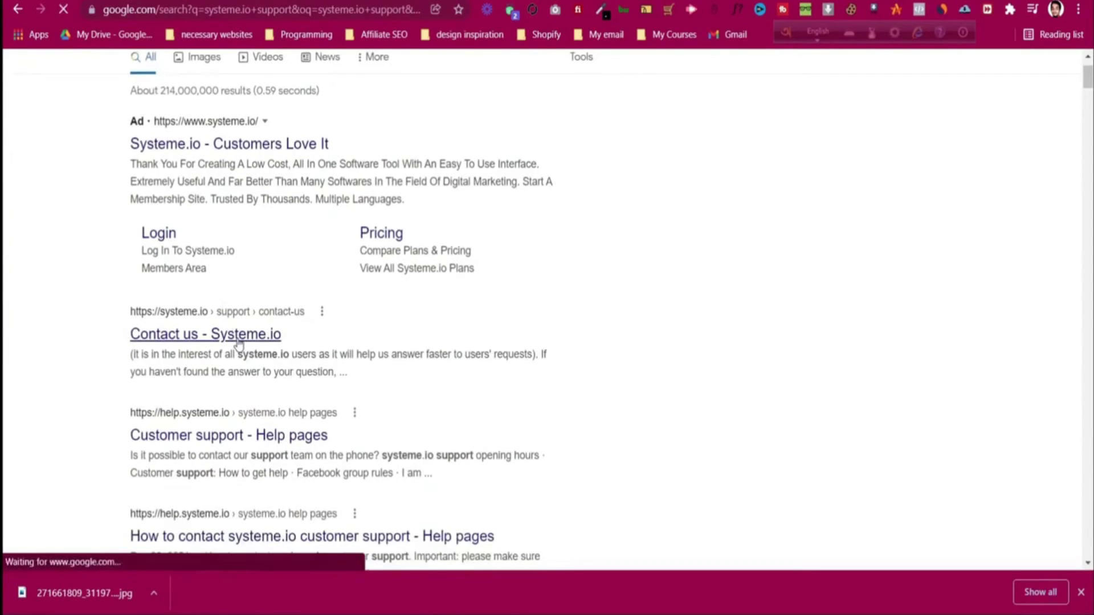
- Look over the Systeme.io Contact us form, trying its name and message fields
scroll(359, 249, down, 4)
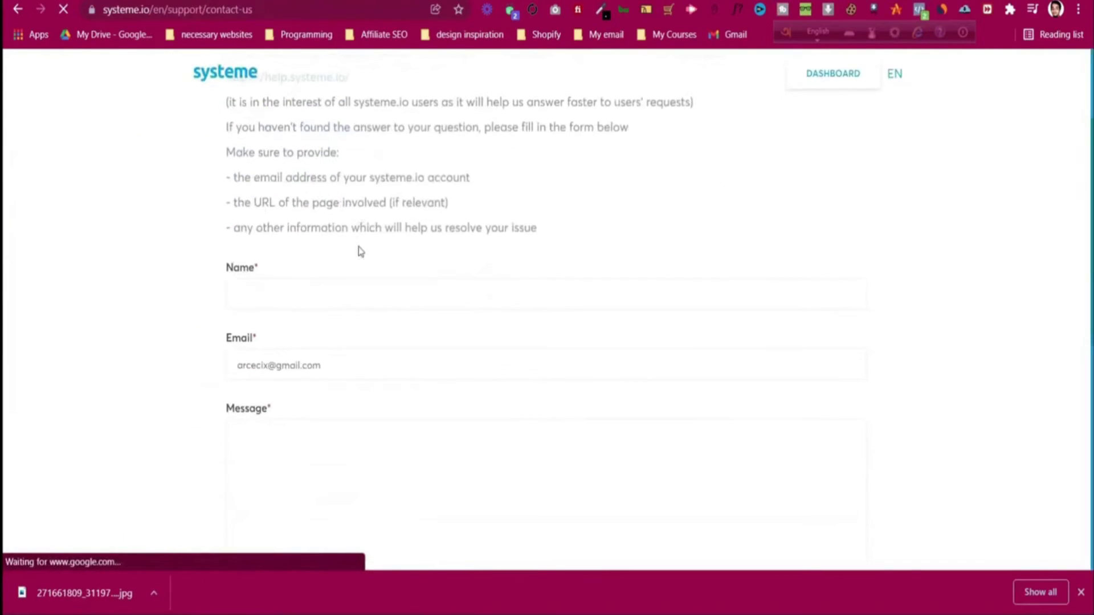
scroll(358, 249, up, 2)
click(287, 364)
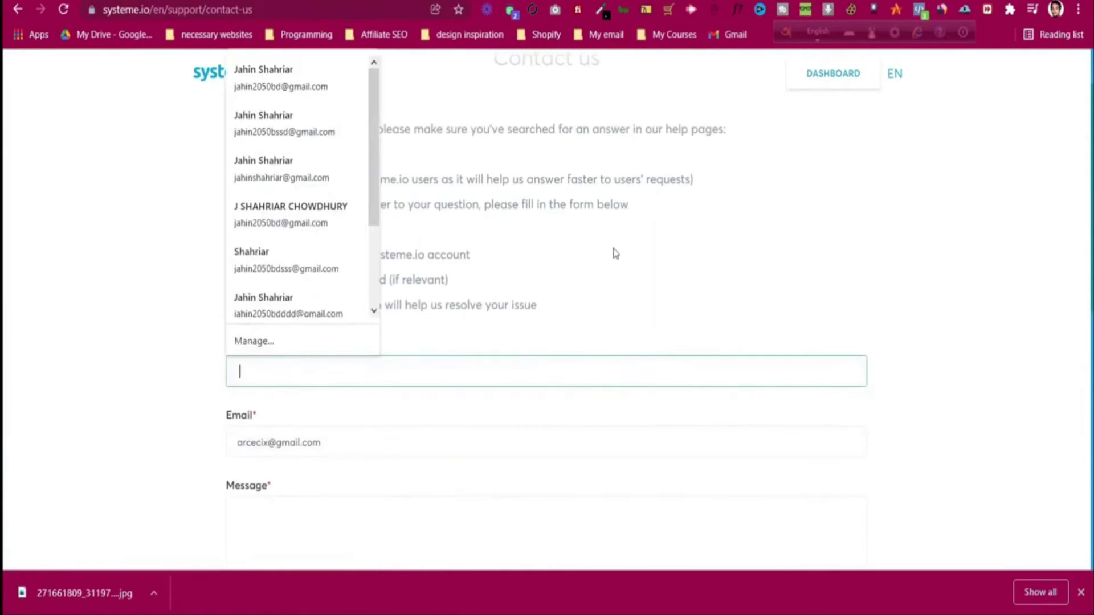
click(613, 251)
scroll(614, 251, down, 2)
scroll(316, 412, down, 4)
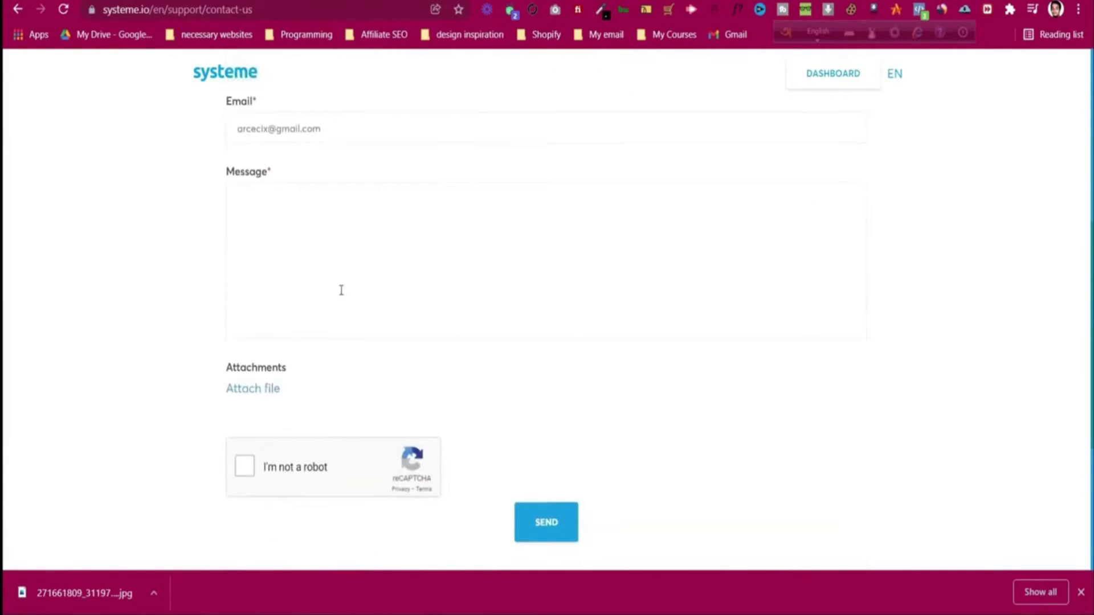
scroll(321, 344, up, 7)
scroll(384, 340, down, 5)
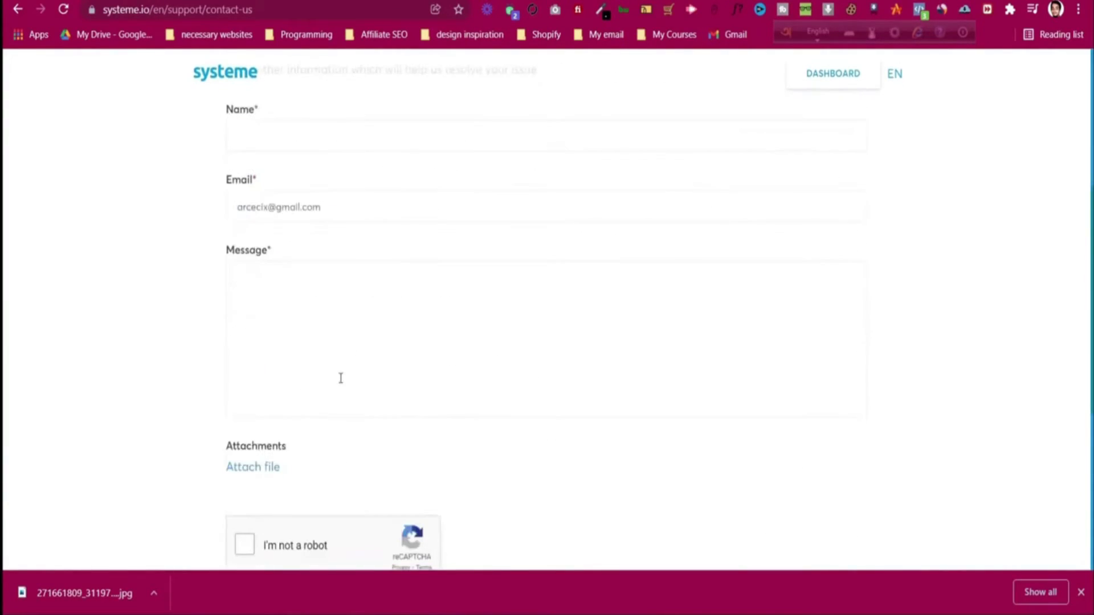
scroll(339, 379, up, 5)
scroll(381, 365, down, 4)
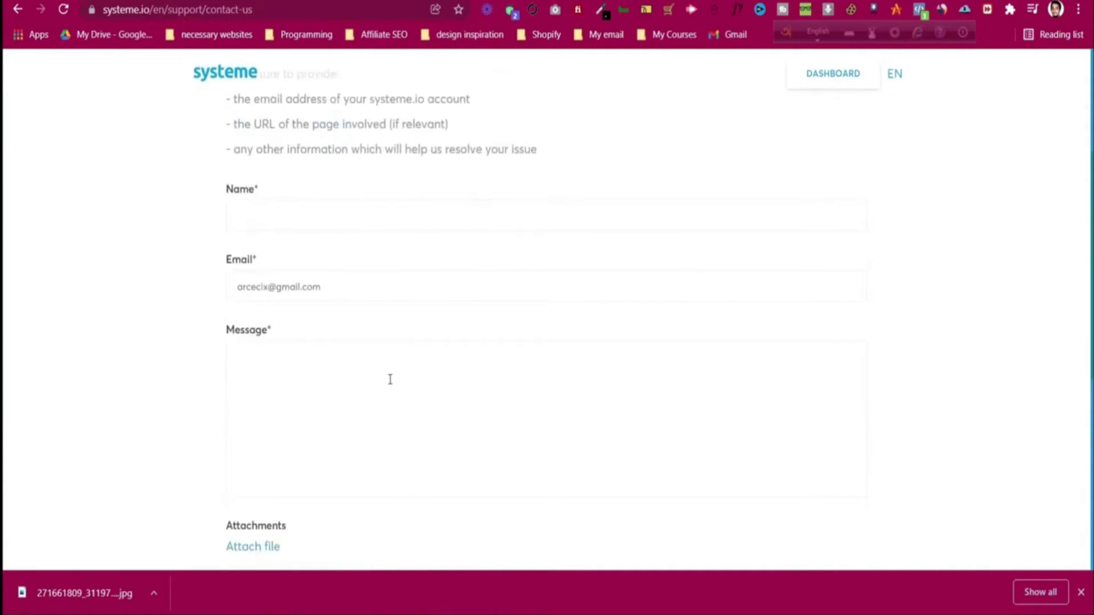
scroll(388, 353, down, 1)
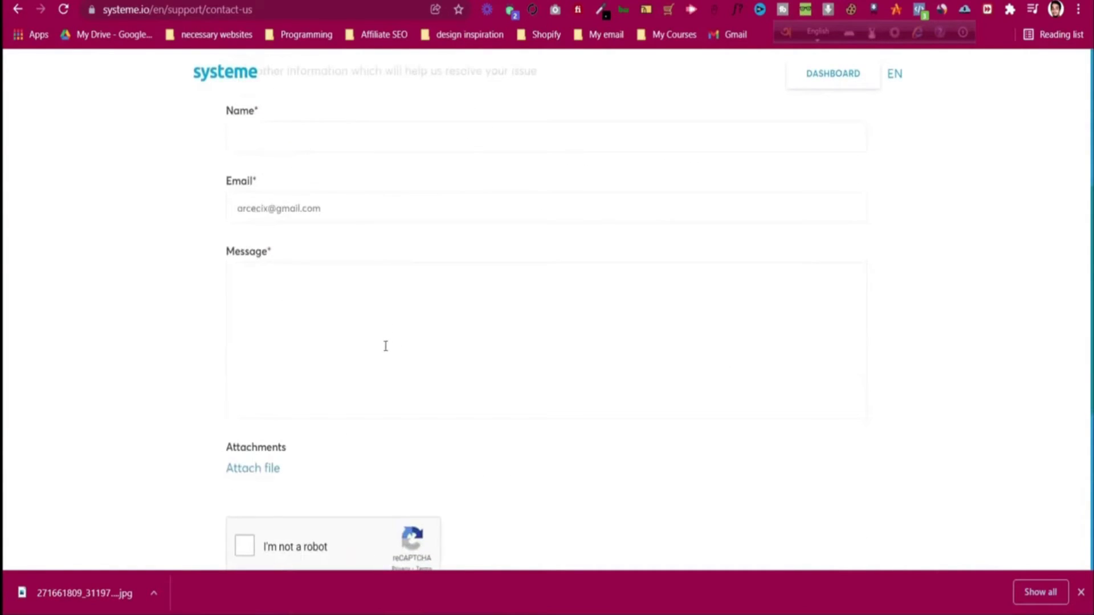
click(345, 332)
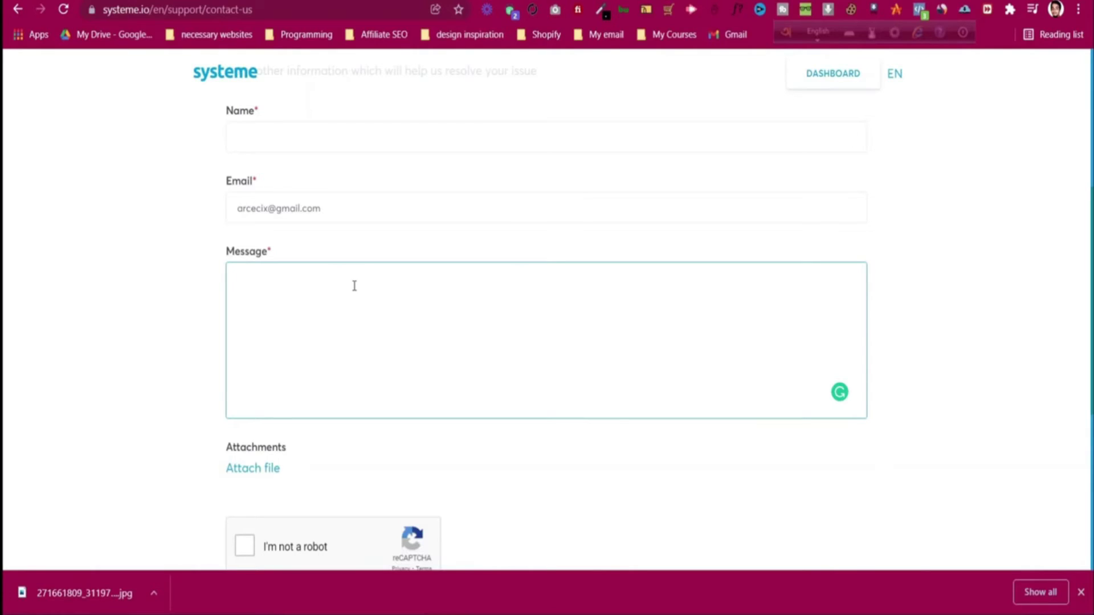
scroll(354, 286, up, 4)
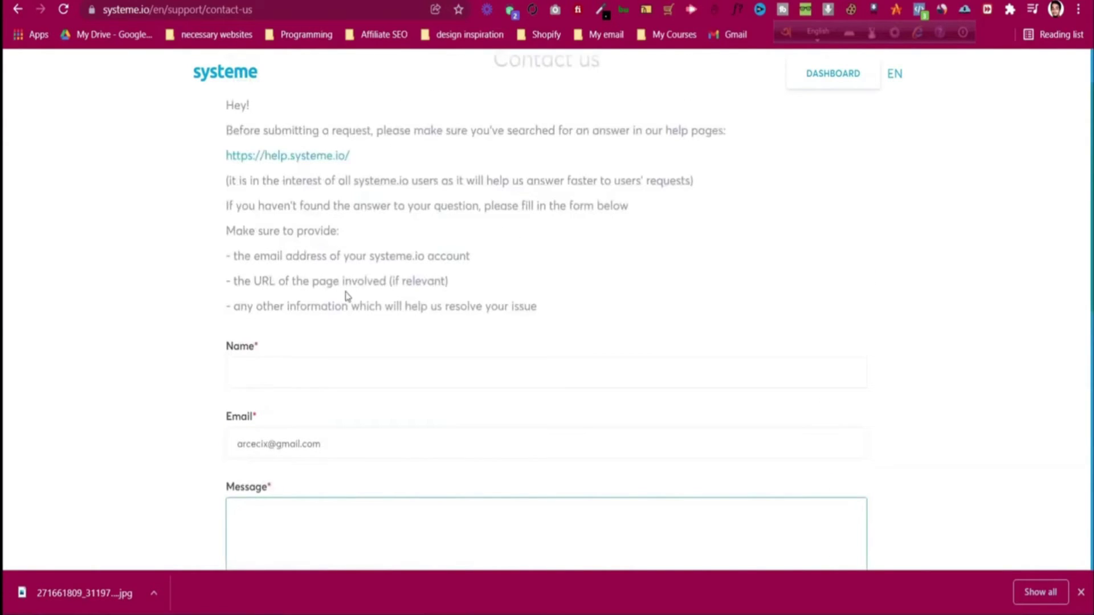
scroll(347, 298, down, 4)
click(340, 314)
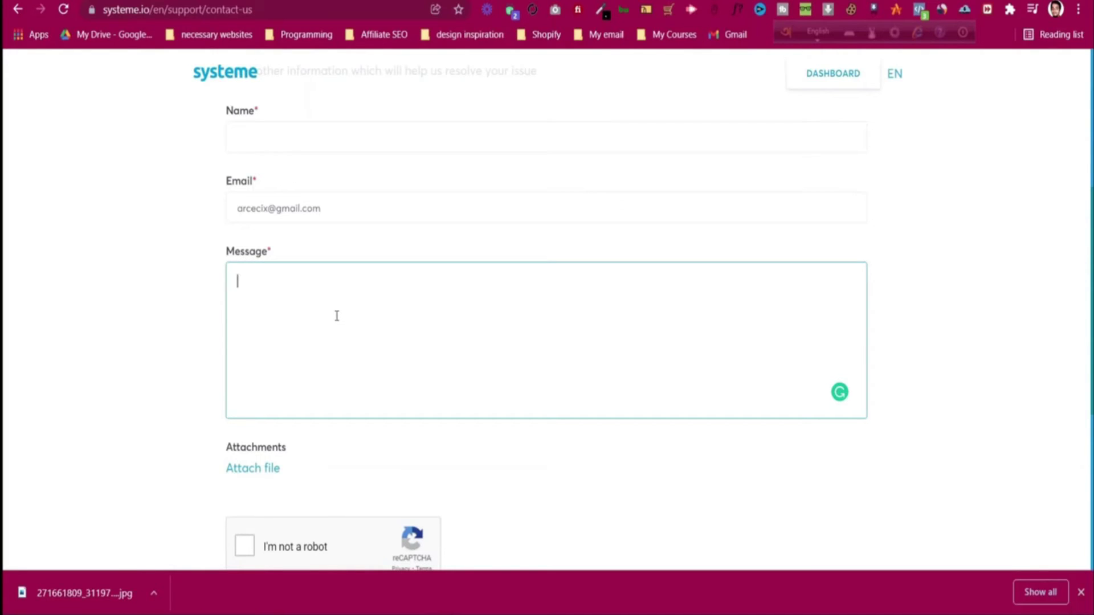
scroll(351, 324, up, 5)
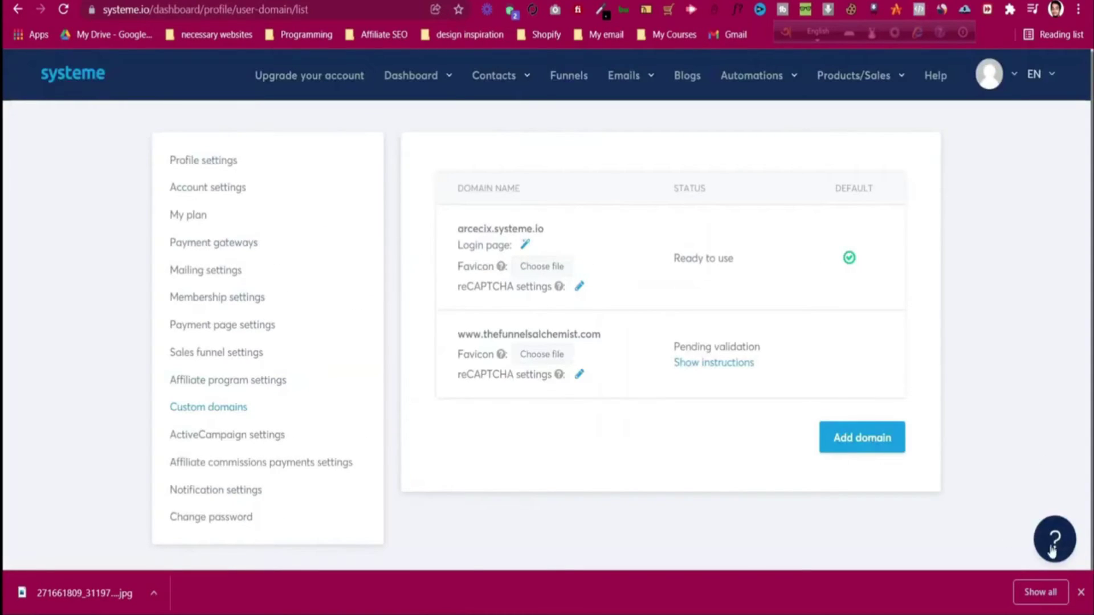
click(1081, 592)
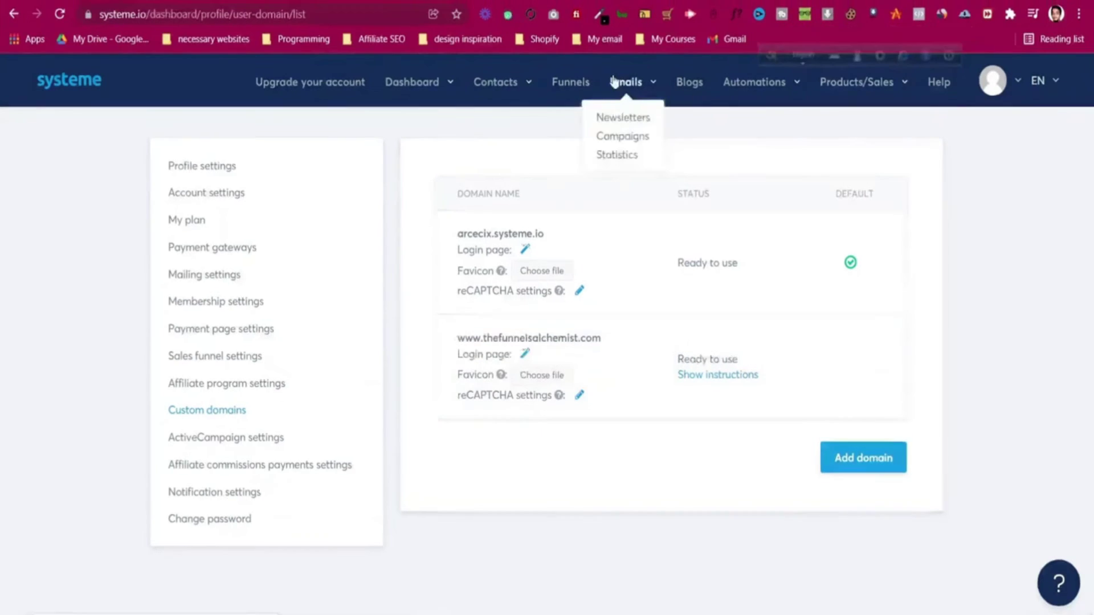
click(66, 14)
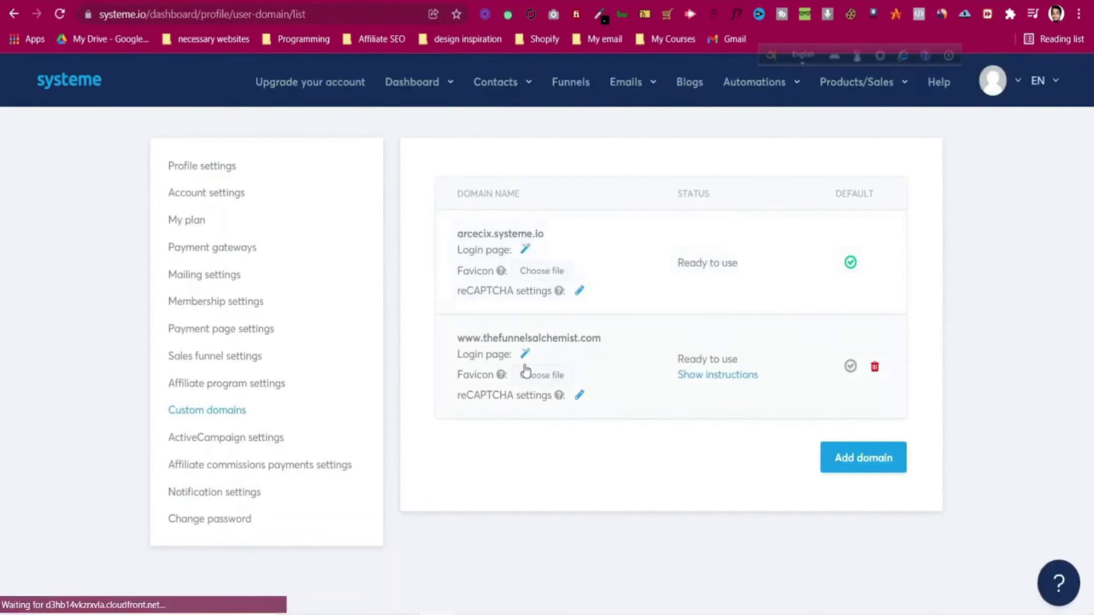
key(Print)
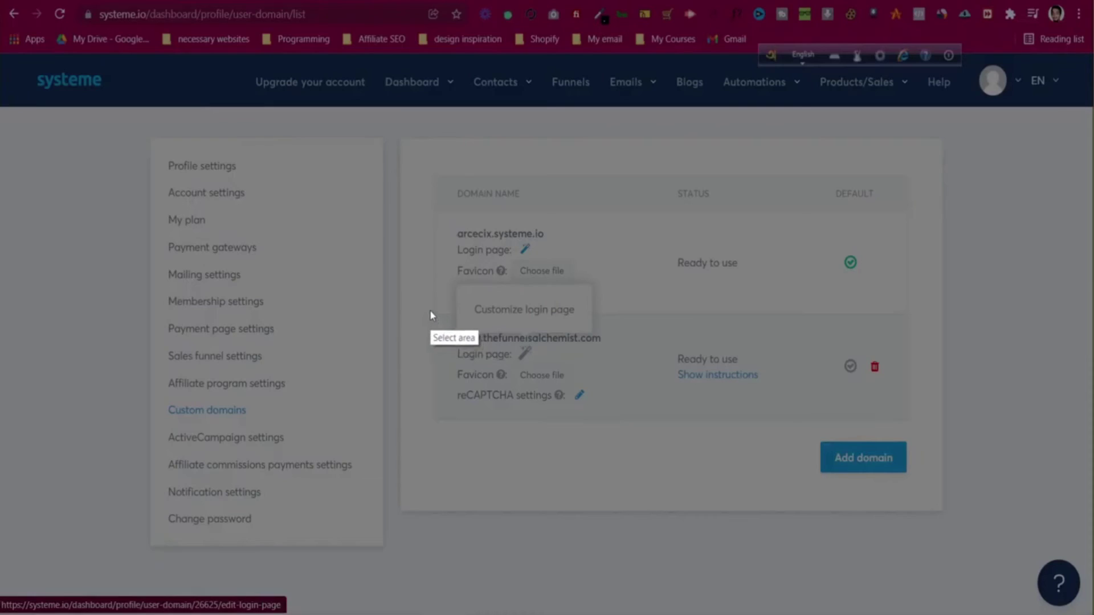
drag(429, 310, 957, 451)
click(968, 380)
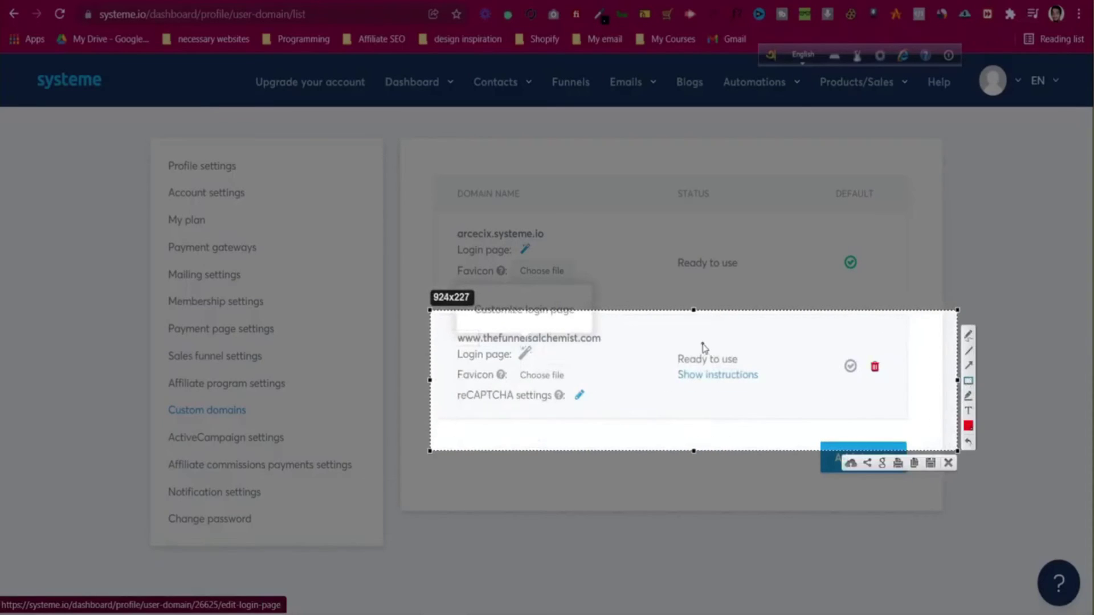
drag(669, 340, 785, 409)
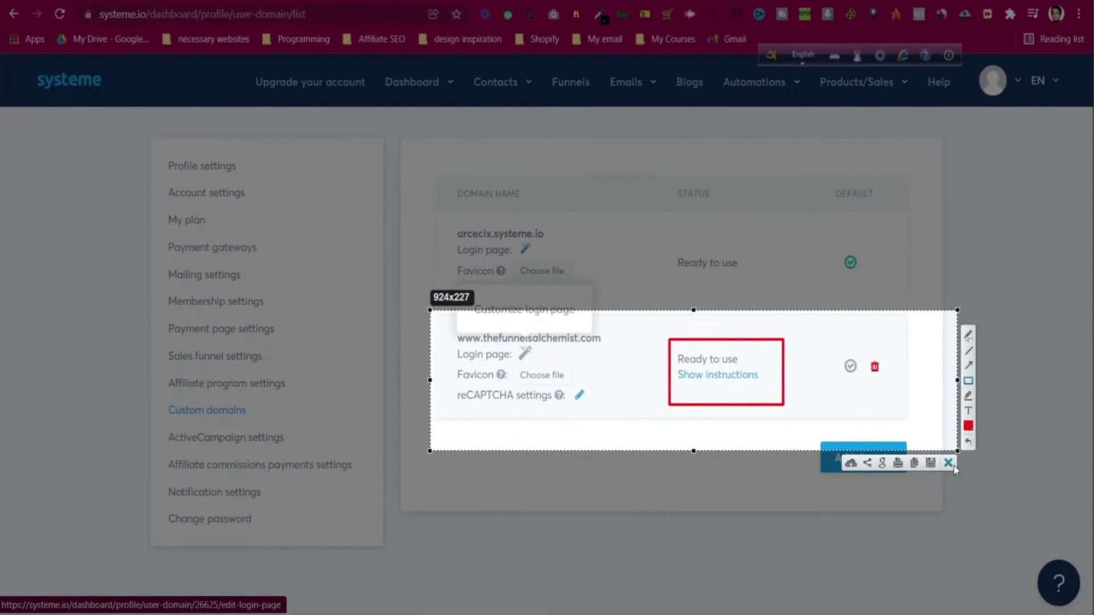
key(ctrl+c)
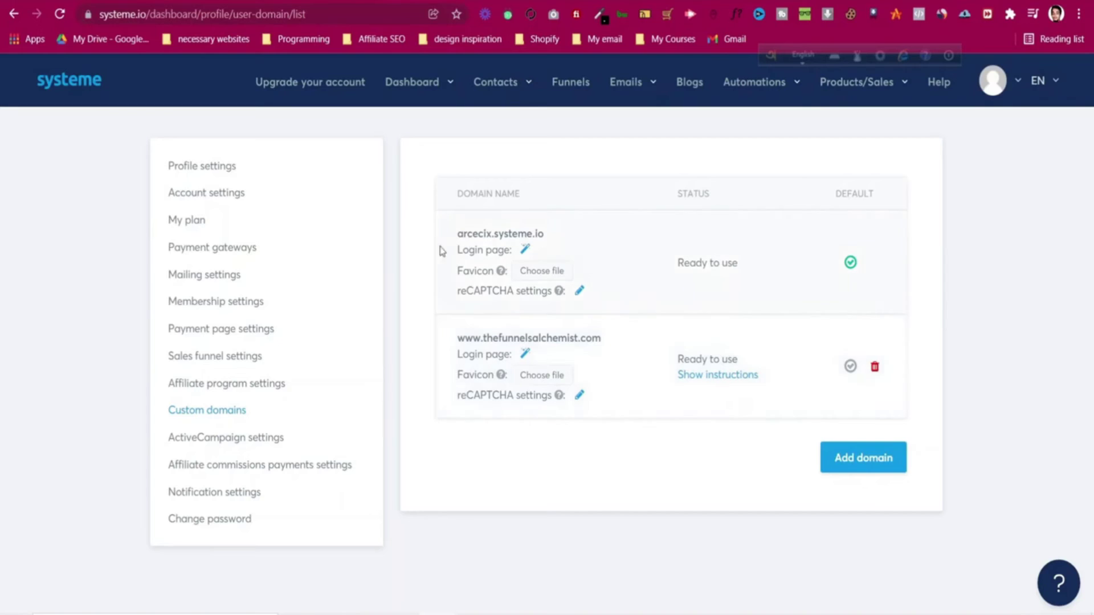
- Open the One Funnel Away Challenge funnel, preview its sales page on arcecix.systeme.io, then open funnel settings
click(567, 90)
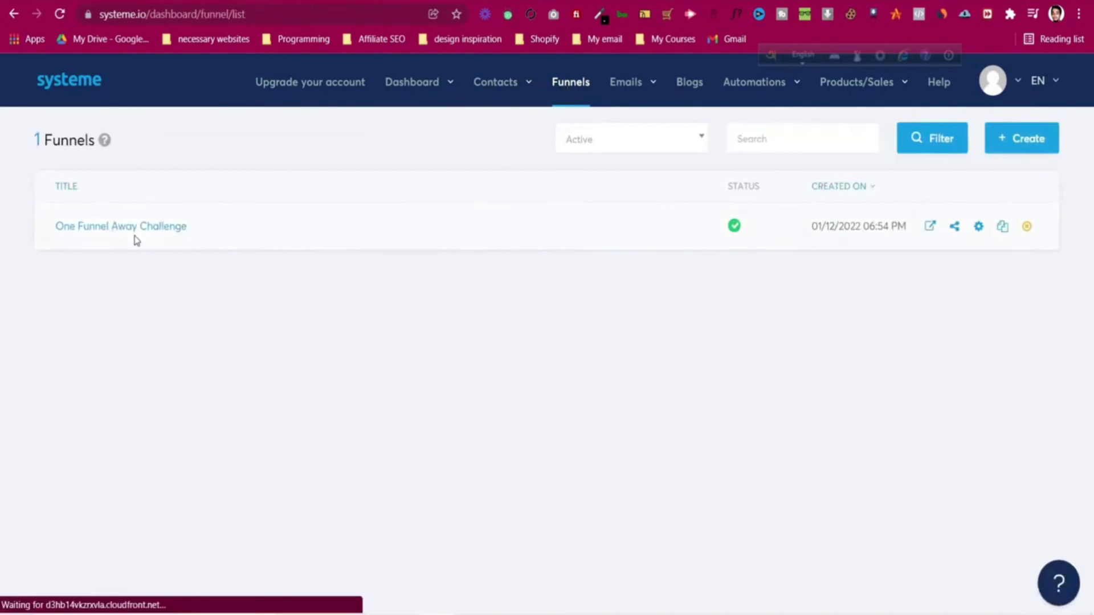
click(135, 234)
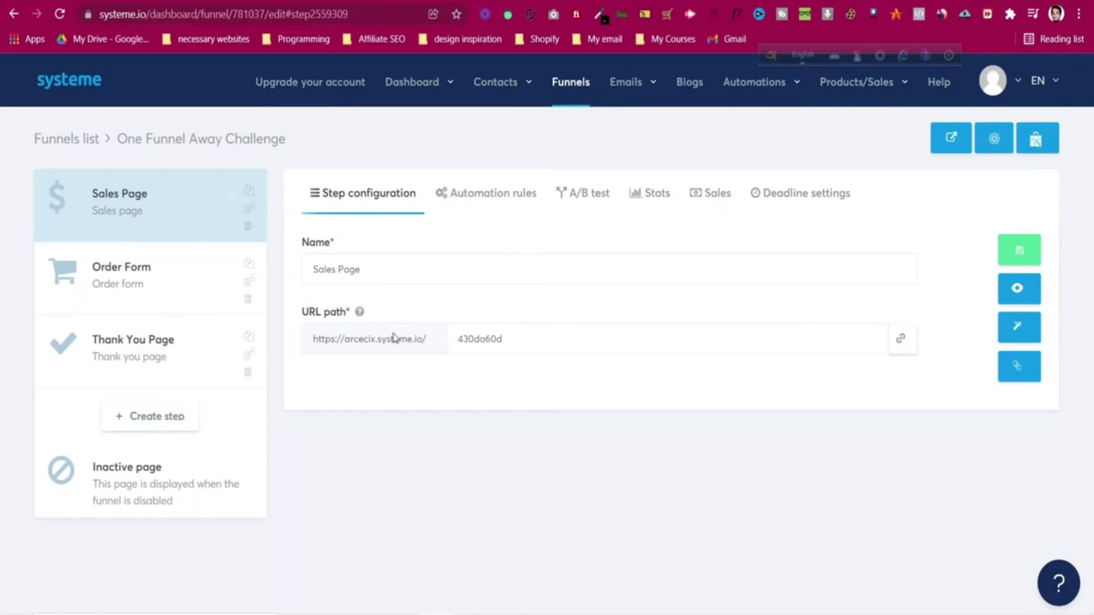
click(1024, 294)
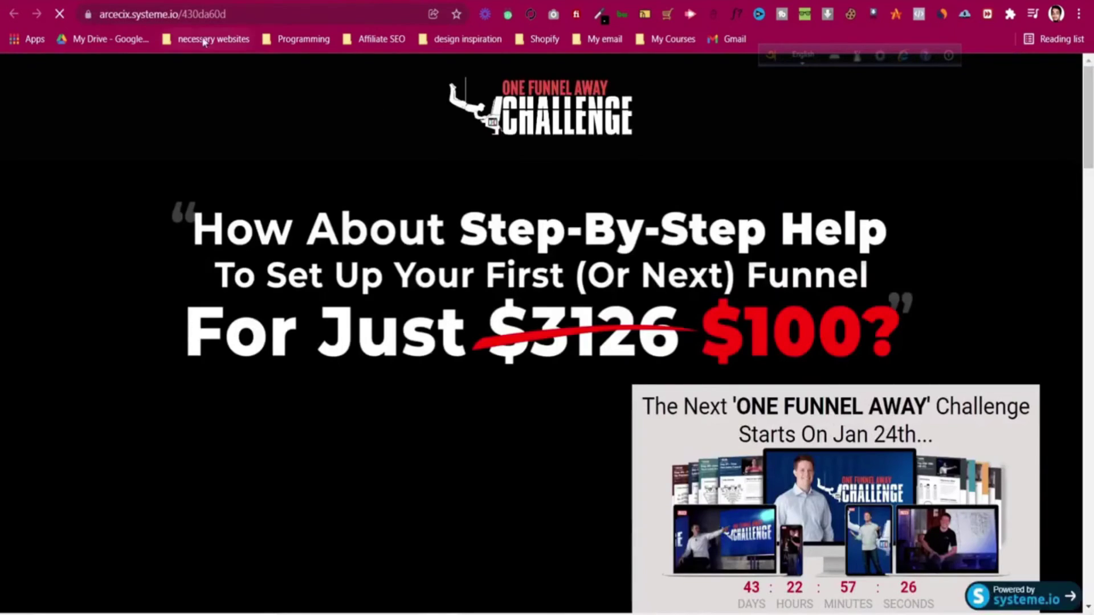
drag(169, 14, 214, 14)
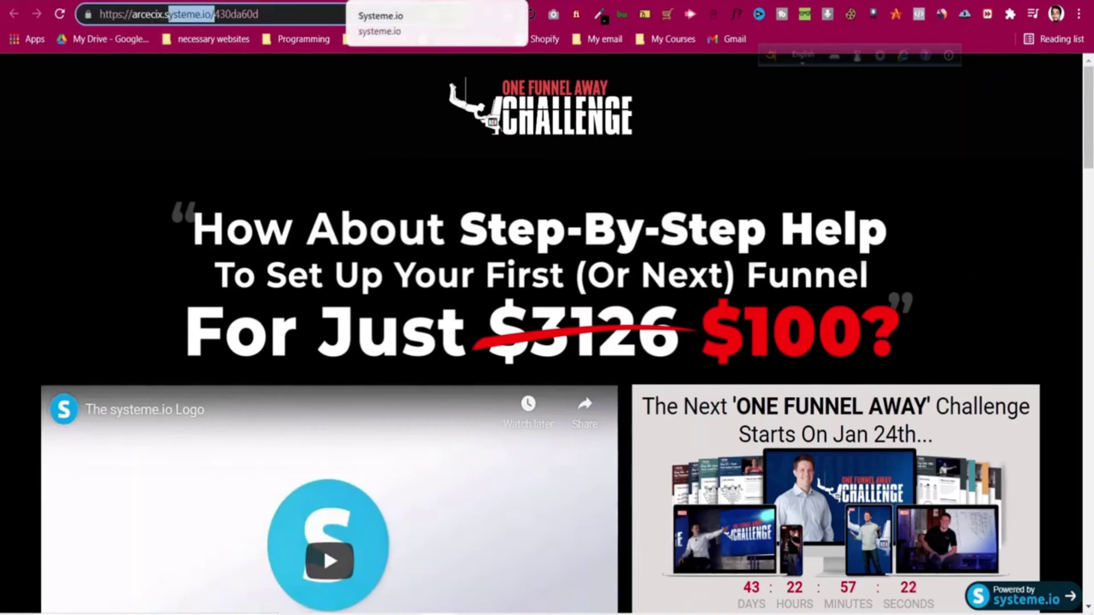
click(387, 1)
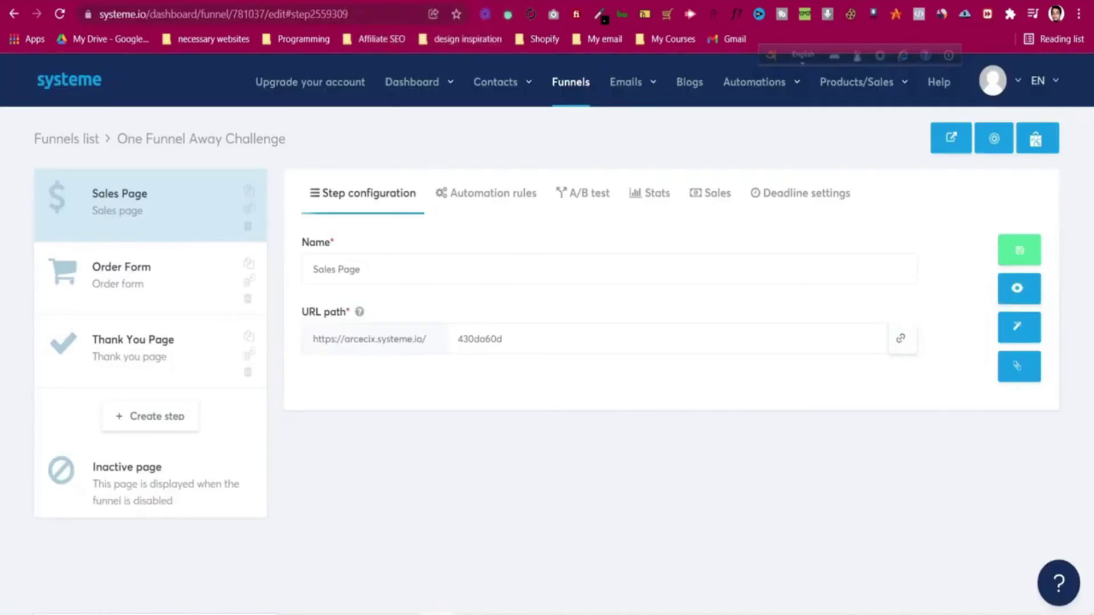
click(1003, 139)
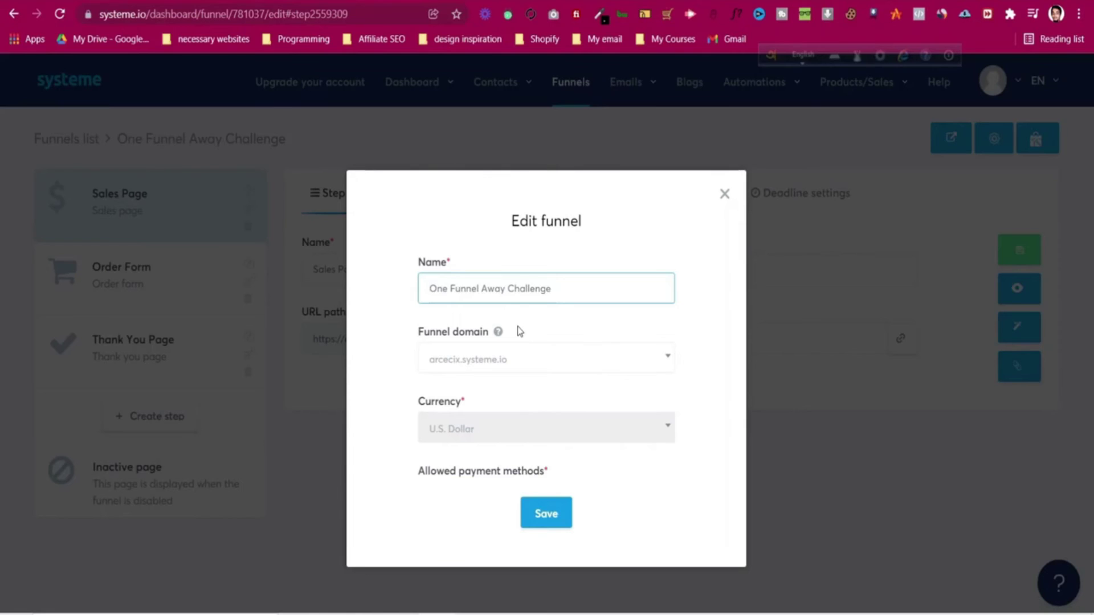
click(529, 364)
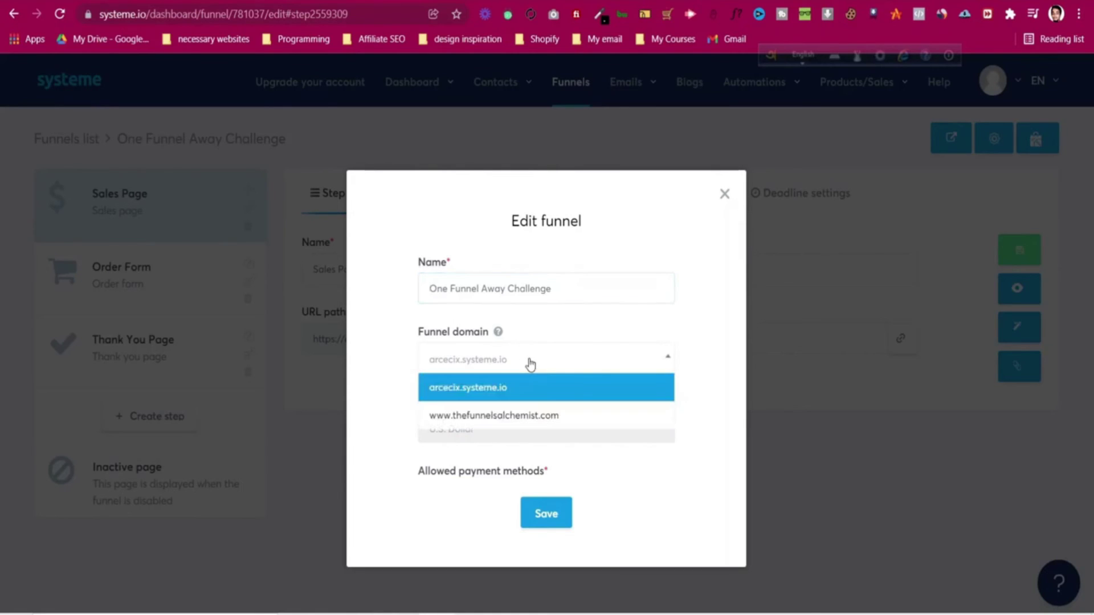
click(531, 416)
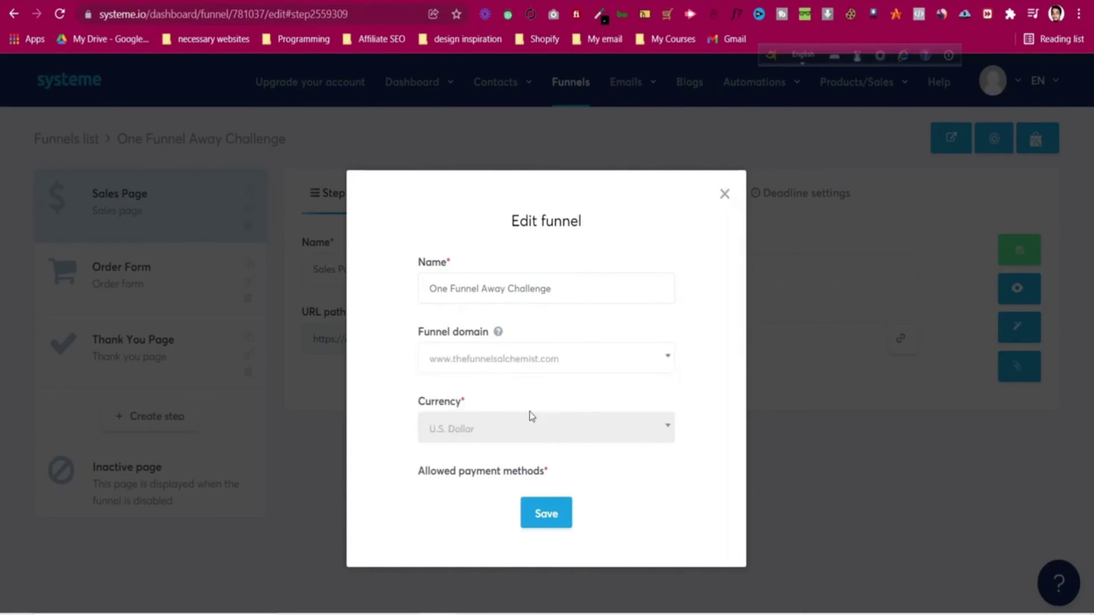
click(545, 515)
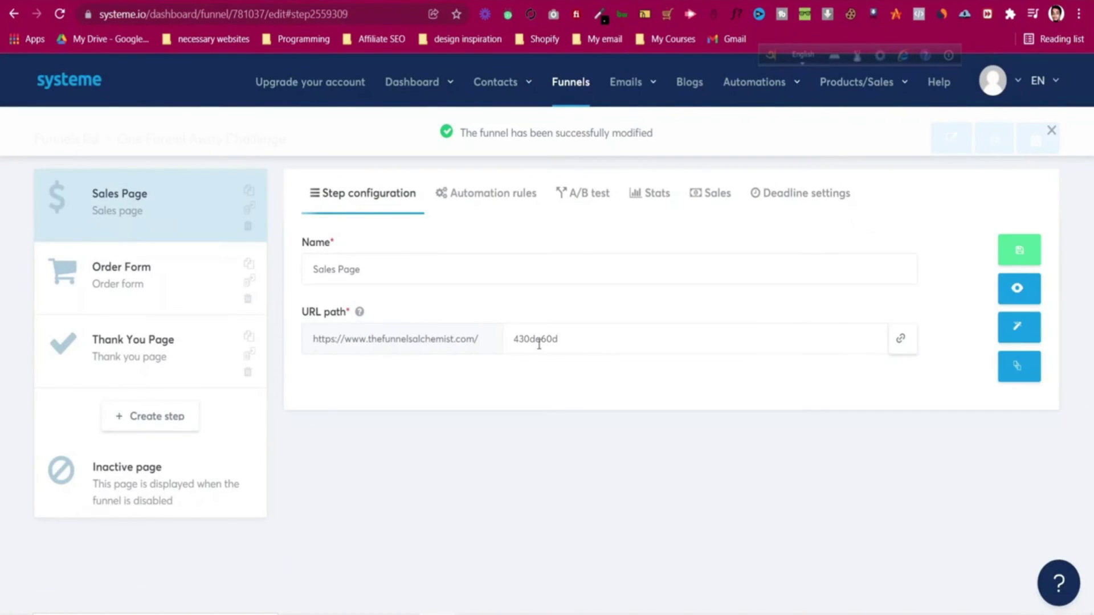
click(1010, 295)
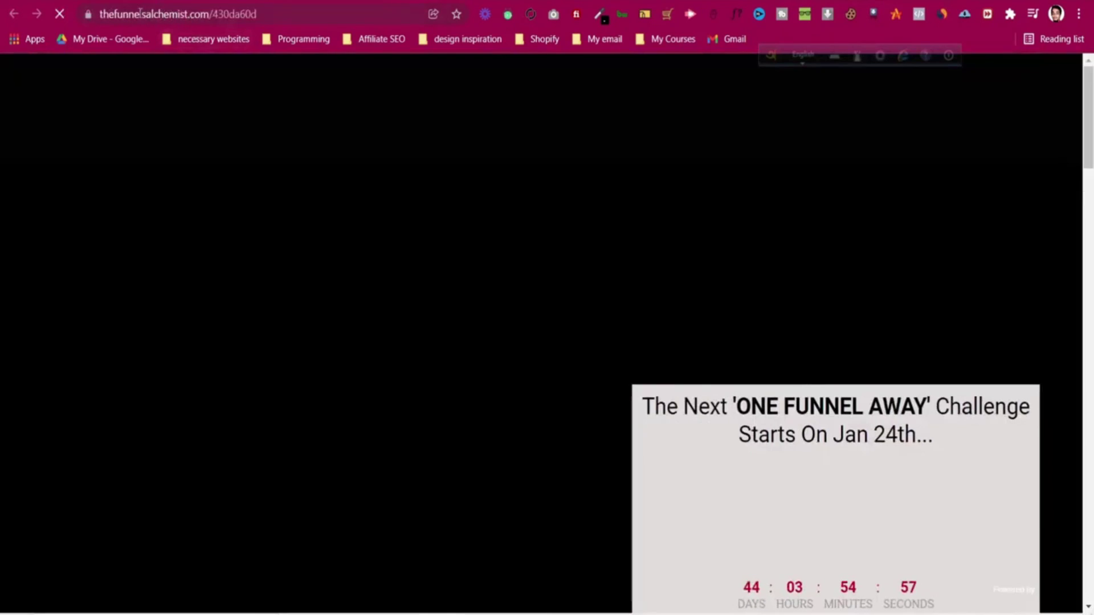
click(194, 13)
click(211, 13)
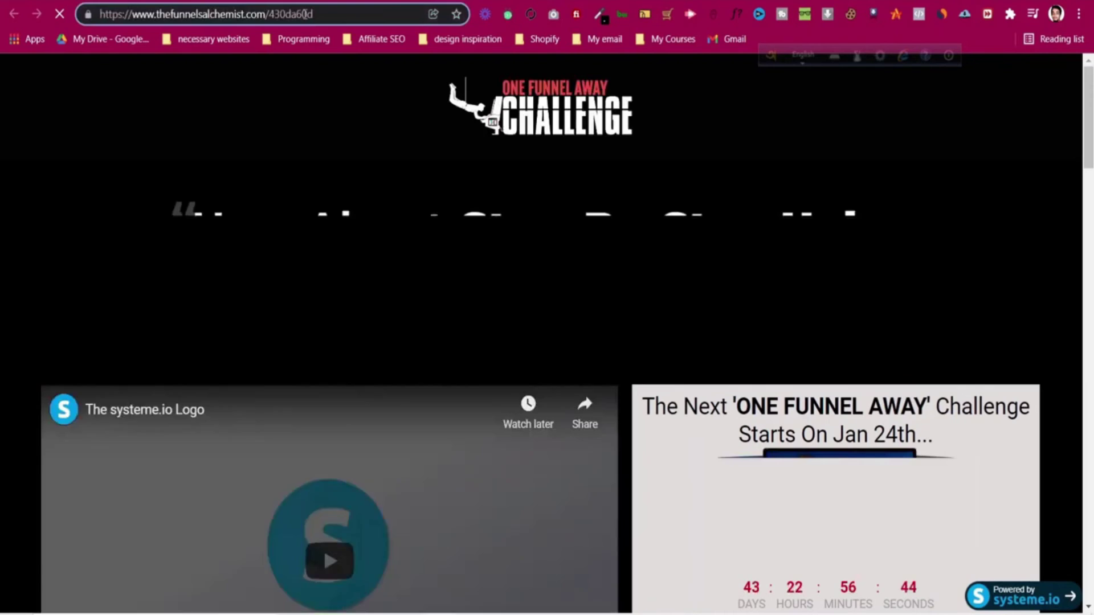
drag(312, 13, 269, 14)
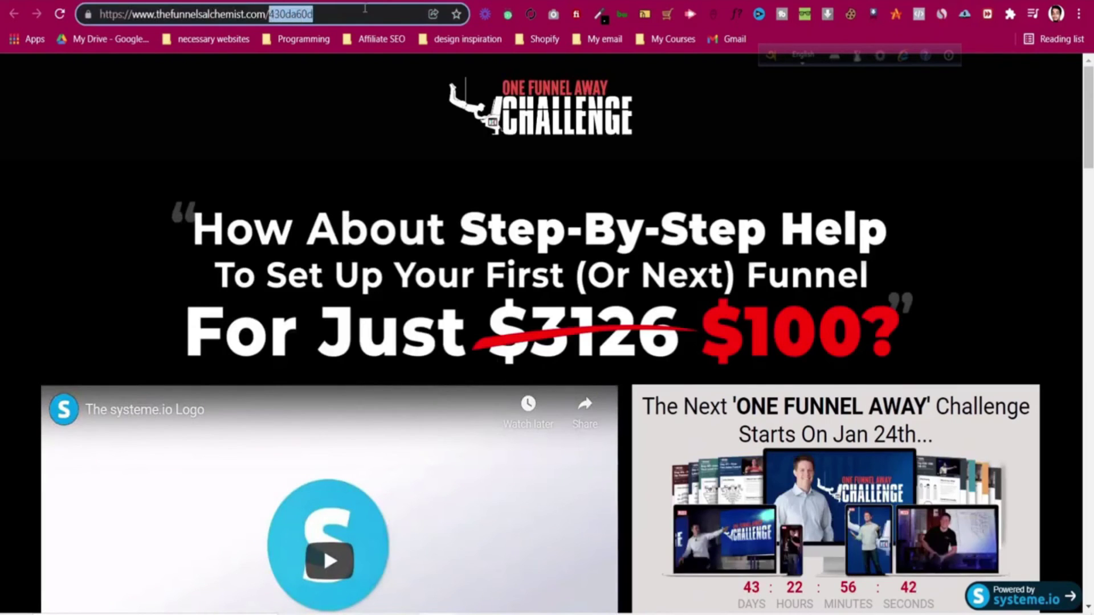
key(ctrl+w)
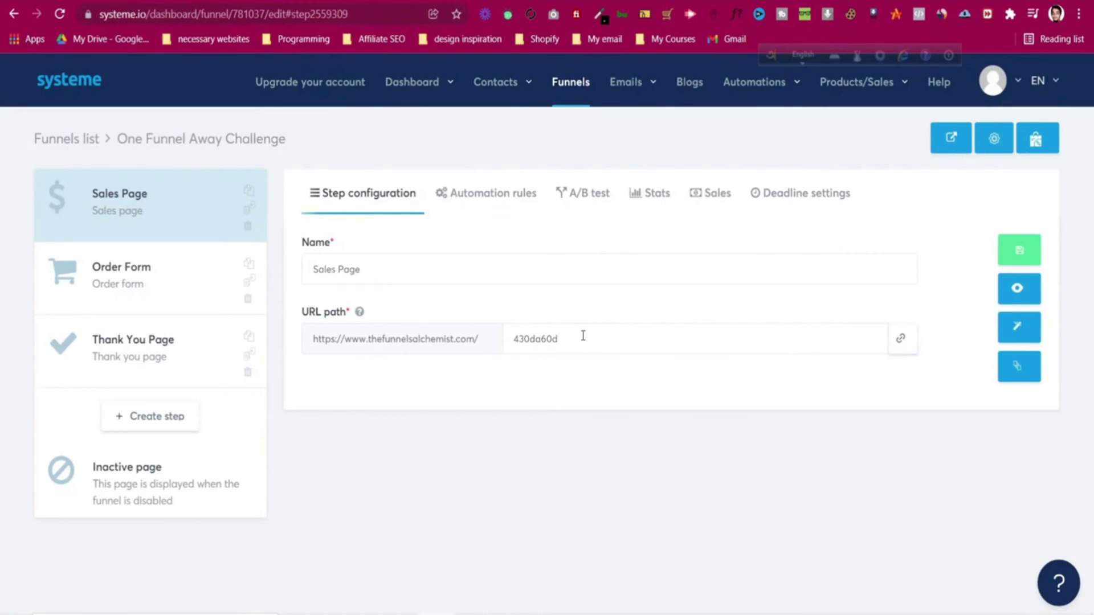
- Change the sales page URL path from 430da60d to one-funnel-away-challenge, save, and preview it
drag(584, 337, 510, 343)
key(BackSpace)
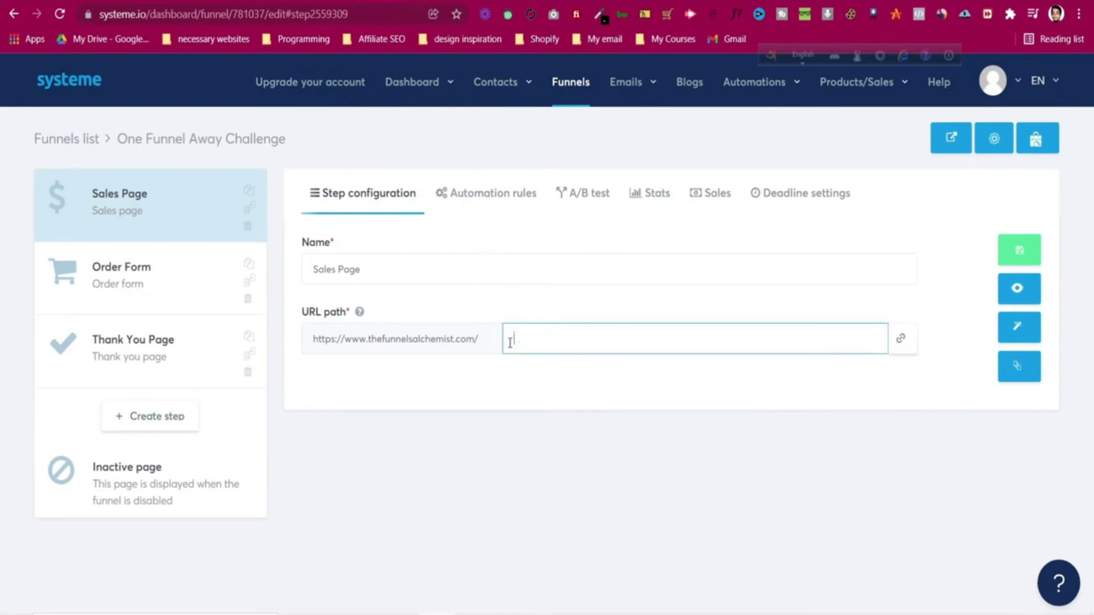
text(one-funnel-away-challenge)
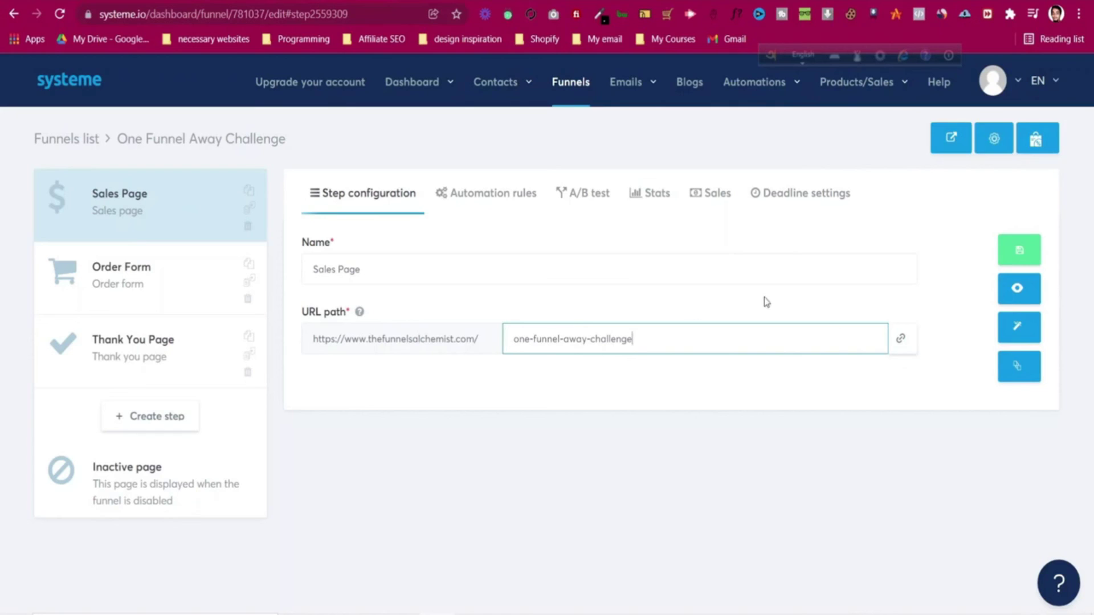
click(1039, 260)
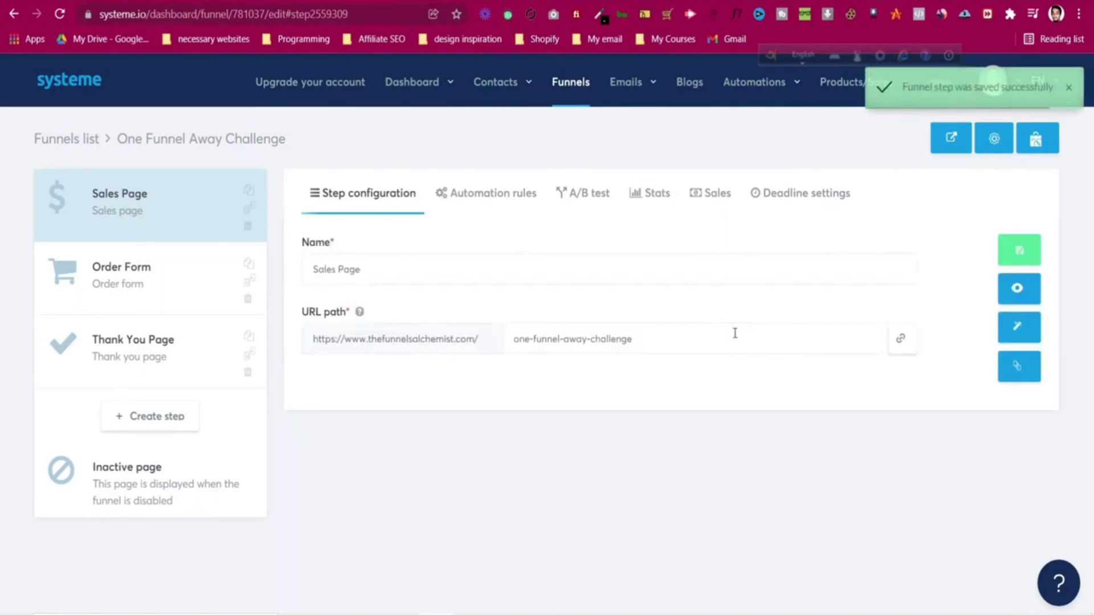
click(1026, 290)
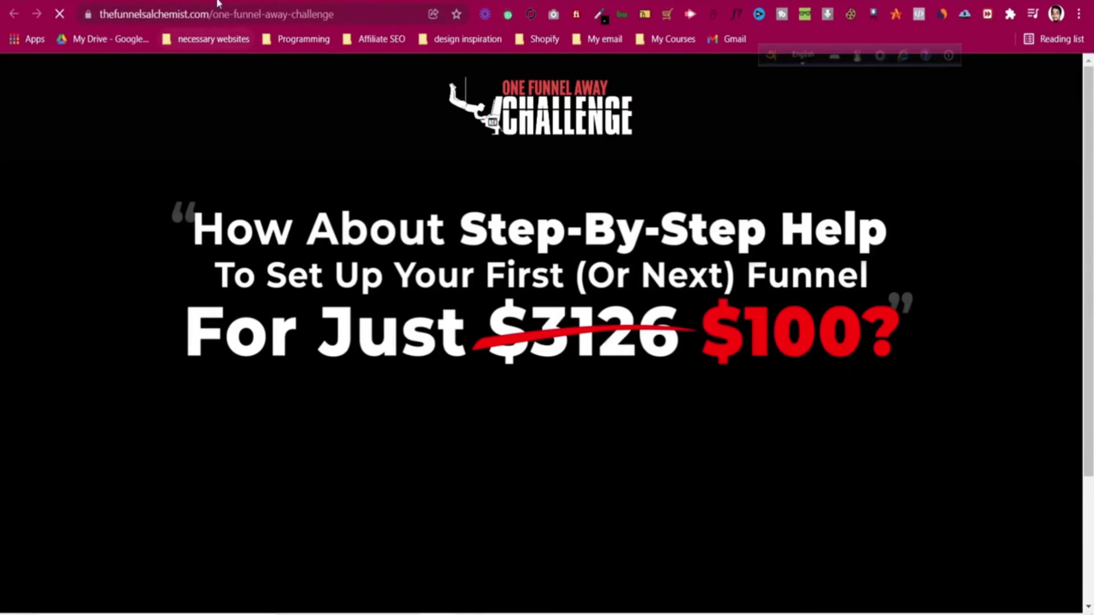
key(ctrl+w)
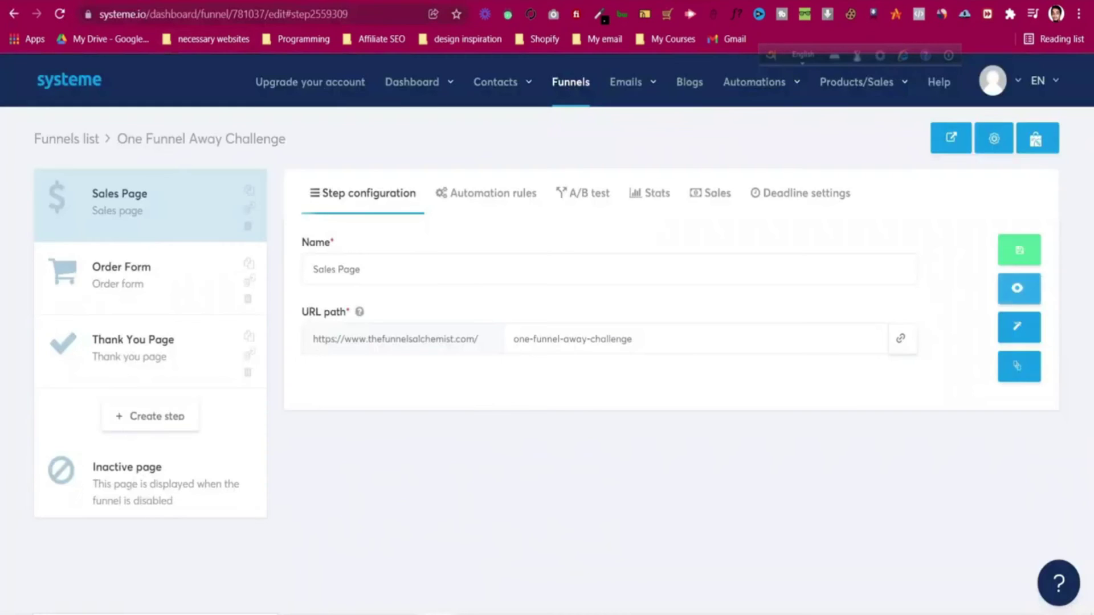
- Open the Order Form step's settings to check its URL path, 04f44853
click(203, 292)
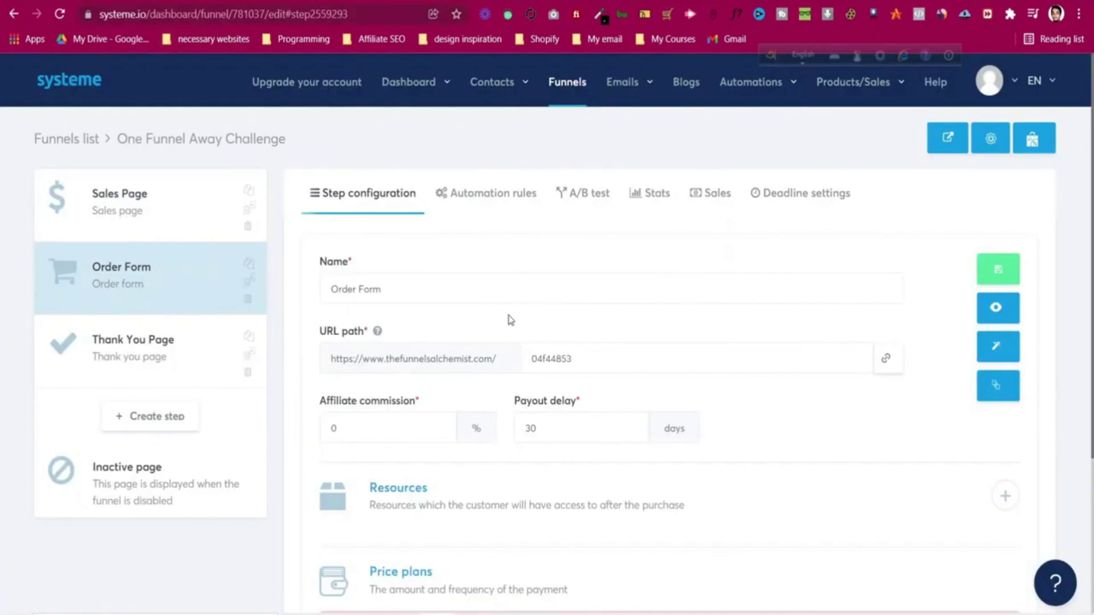